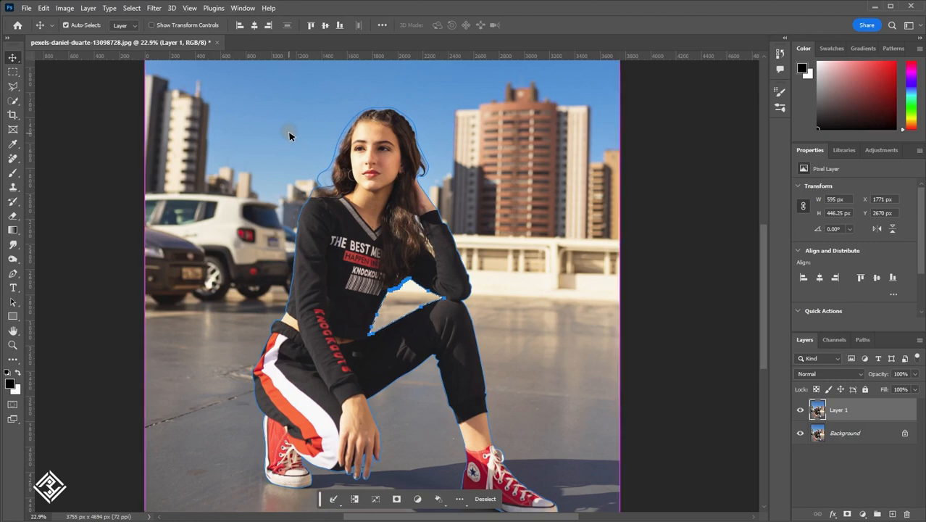
Step: Convert the path around the woman into a selection and add it to Layer 1 as a layer mask
key("a")
right_click(435, 307)
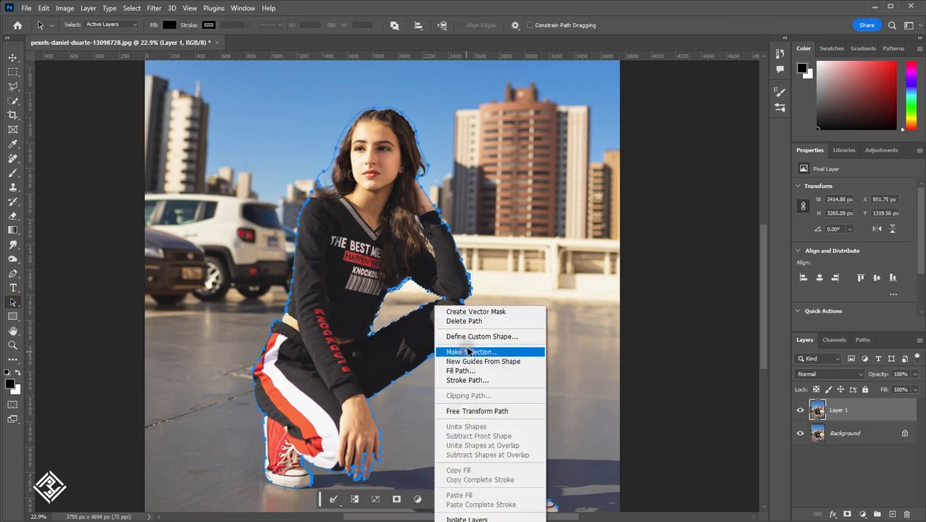
left_click(468, 352)
left_click(521, 151)
left_click(832, 514)
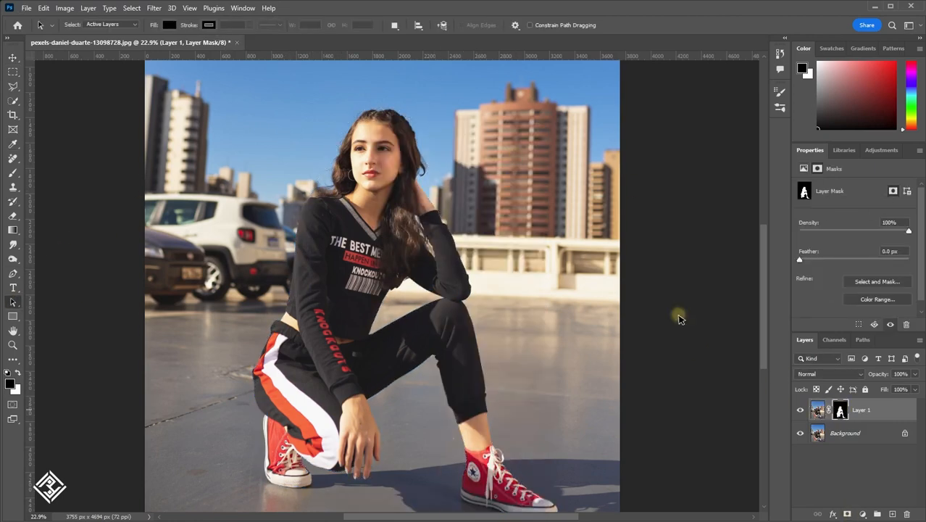
Step: Open Select and Mask on the Layer 1 mask in Black & White view and refine the hair edges with a size 62 brush
left_click(12, 101)
left_click(391, 26)
left_click(803, 100)
left_click(792, 234)
scroll(354, 122, "up", 11)
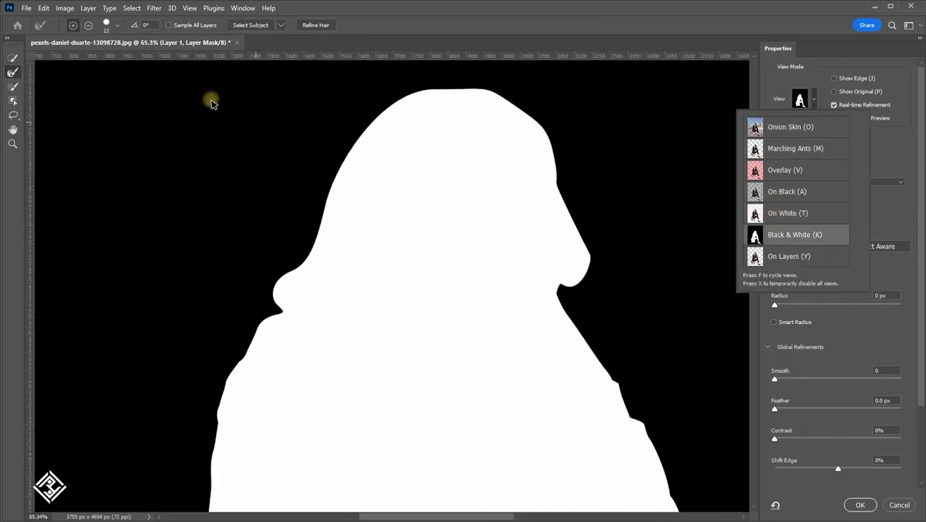
left_click(118, 25)
left_click_drag(63, 58, 84, 59)
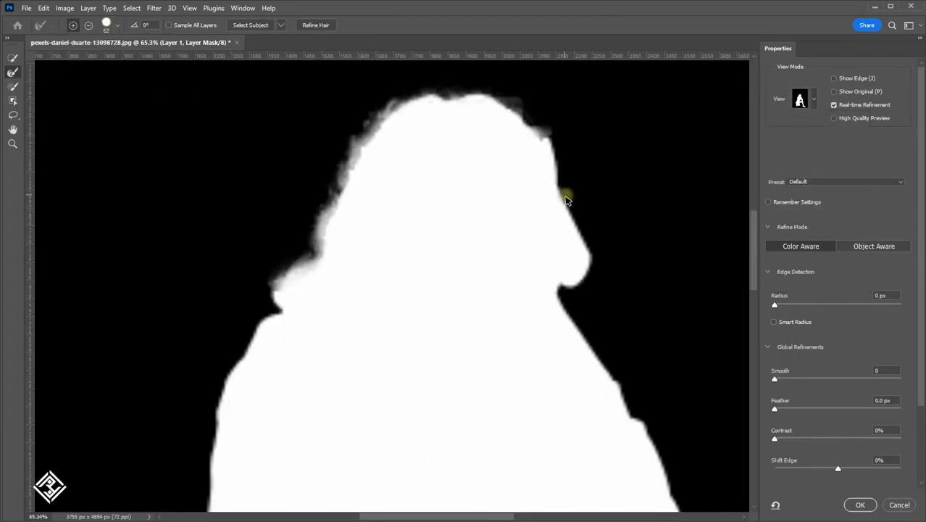
Step: Check the mask in Marching Ants and On Layers views, apply the refinement, and hide the Background layer
left_click(800, 99)
left_click(777, 148)
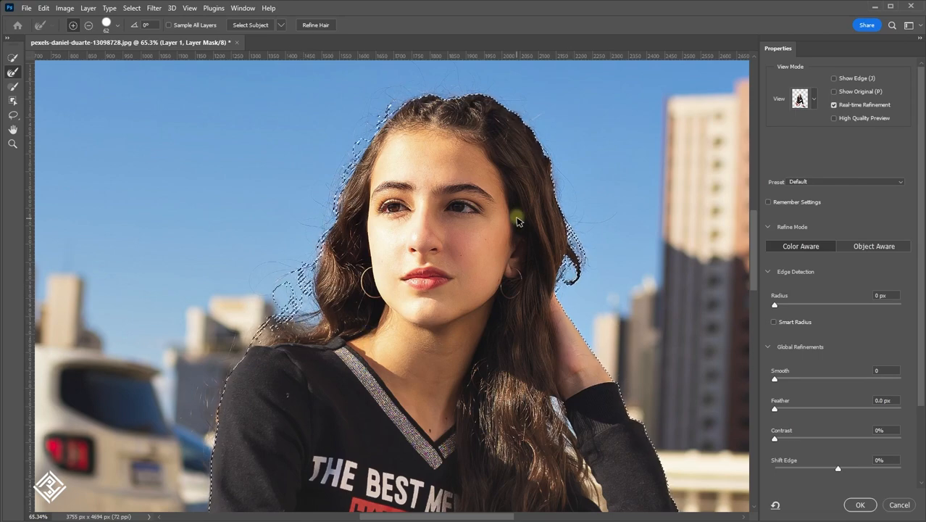
left_click(801, 99)
left_click(792, 256)
left_click(791, 148)
left_click(860, 505)
left_click(800, 434)
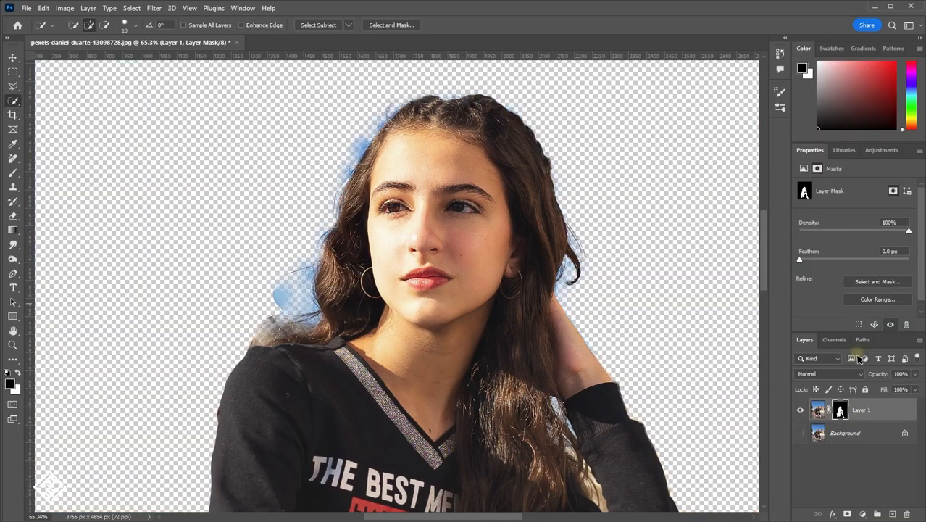
Step: Refine the mask again in Select and Mask around the hair outline and the gap between hair and arm, and apply it
left_click(391, 24)
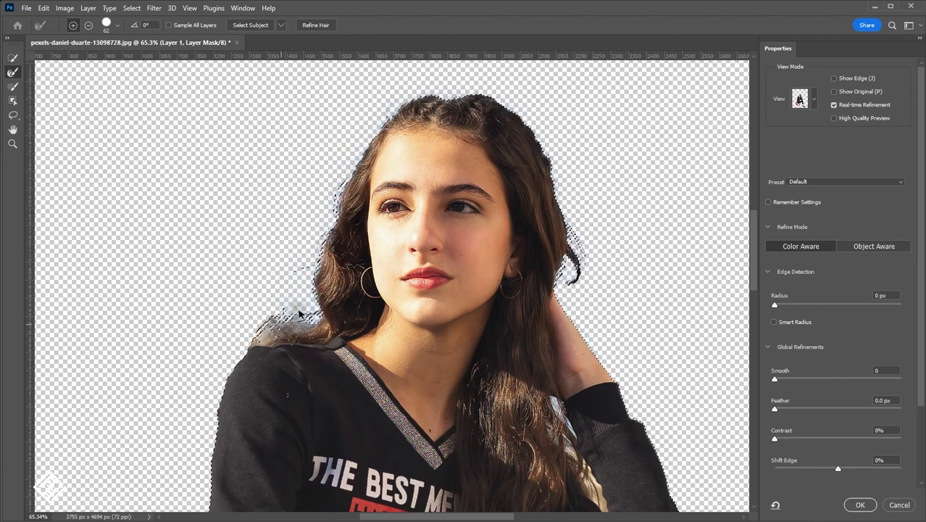
left_click_drag(376, 308, 319, 151)
scroll(502, 269, "up", 3)
left_click_drag(502, 268, 472, 287)
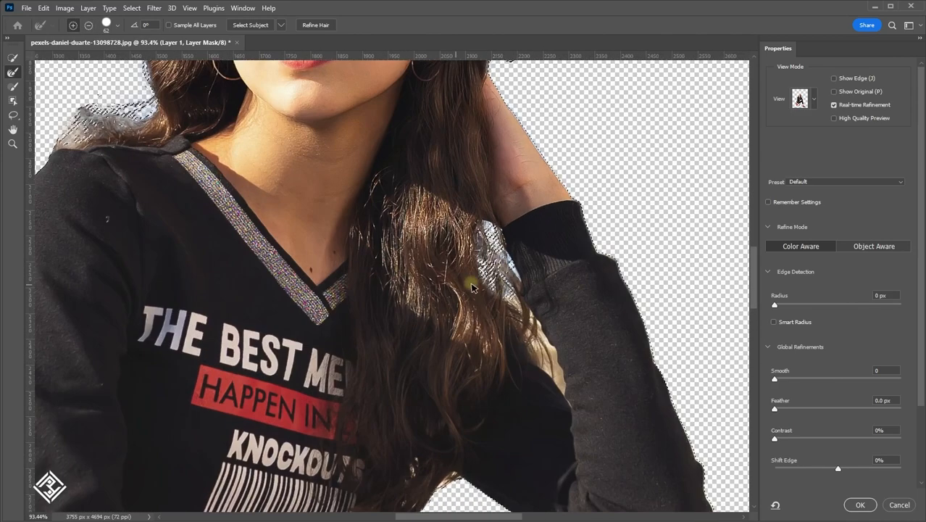
key("ctrl+0")
left_click(860, 504)
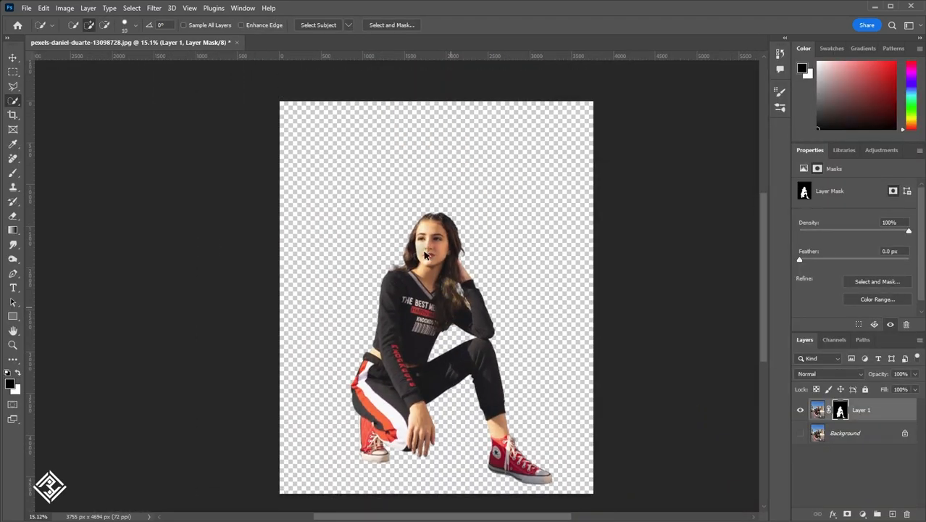
Step: Load the Layer 1 mask as a selection, show the Background, hide Layer 1, and make the Background active
scroll(426, 255, "down", 1)
left_click(800, 433)
left_click(840, 410, "ctrl")
left_click(800, 410)
left_click(846, 433)
Step: Remove the woman from the Background with Content-Aware Fill, using the Rectangular sampling area and output to the current layer
left_click(43, 7)
left_click(82, 201)
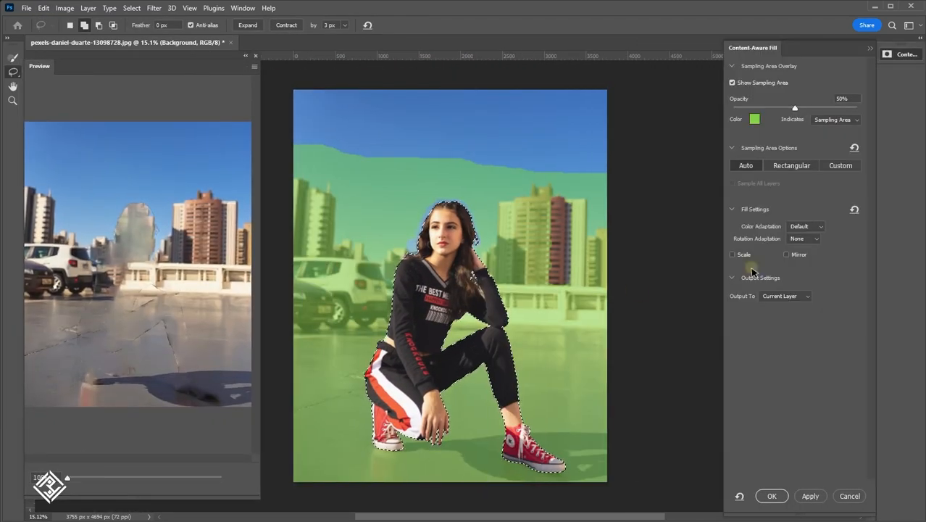
left_click(840, 165)
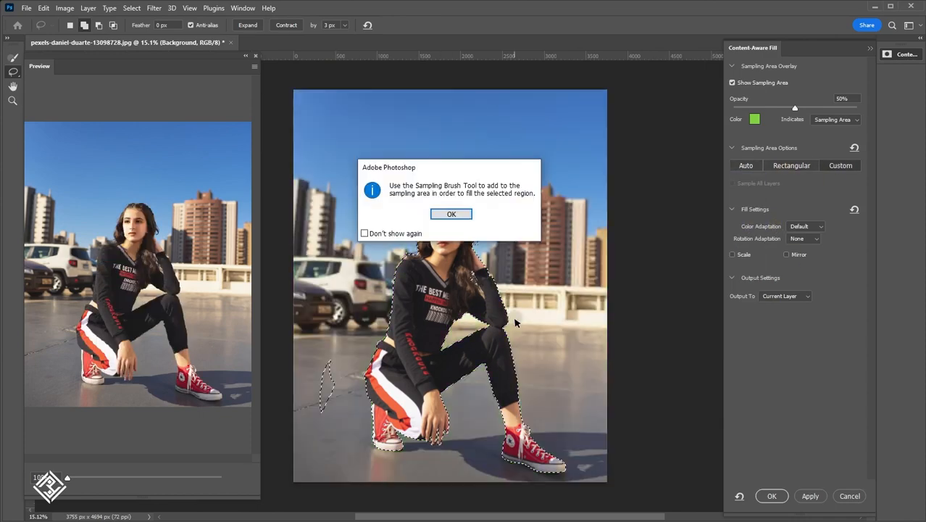
key("Return")
left_click(791, 165)
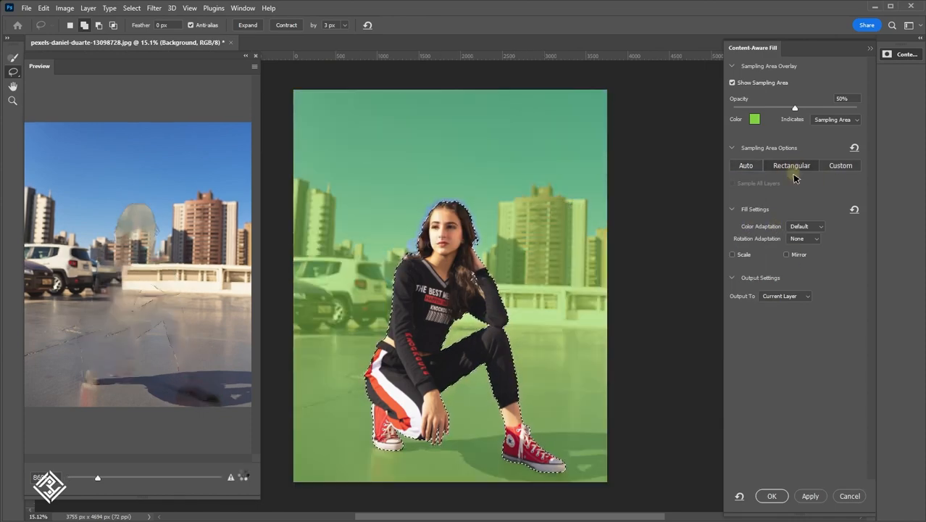
left_click(772, 496)
Step: Clean up the leftover marks and cracks on the middle of the ground with the Spot Healing Brush at size 800
left_click(13, 158)
left_click_drag(324, 366, 369, 352)
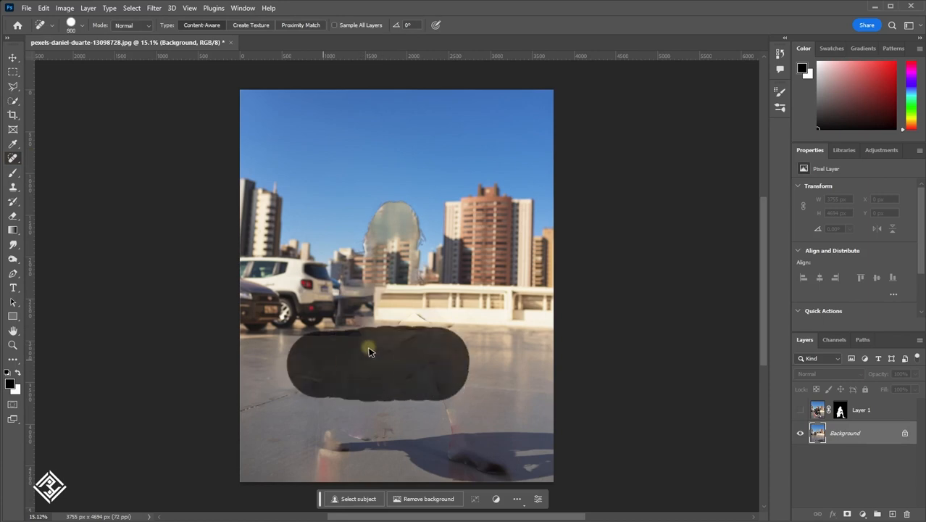
left_click(446, 381)
left_click_drag(434, 397, 415, 395)
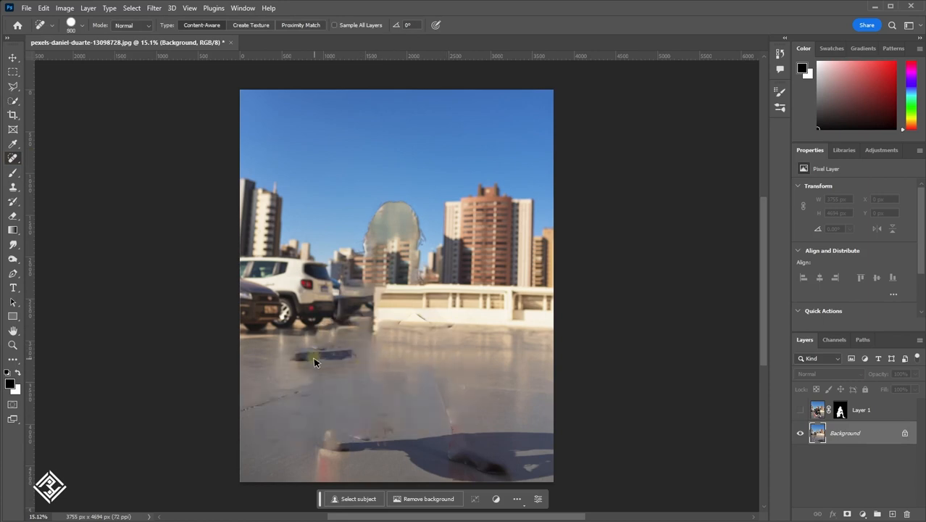
left_click_drag(313, 358, 326, 358)
left_click(447, 394)
left_click(367, 377)
Step: Copy a rectangular area of the white wall and adjoining ground to a new layer and move it down below the original wall
key("m")
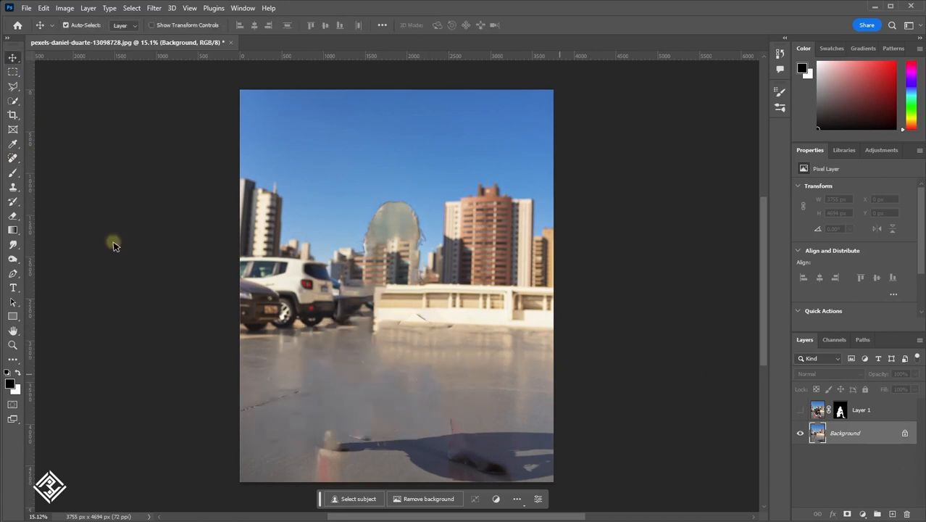
left_click_drag(369, 288, 565, 344)
key("ctrl+j")
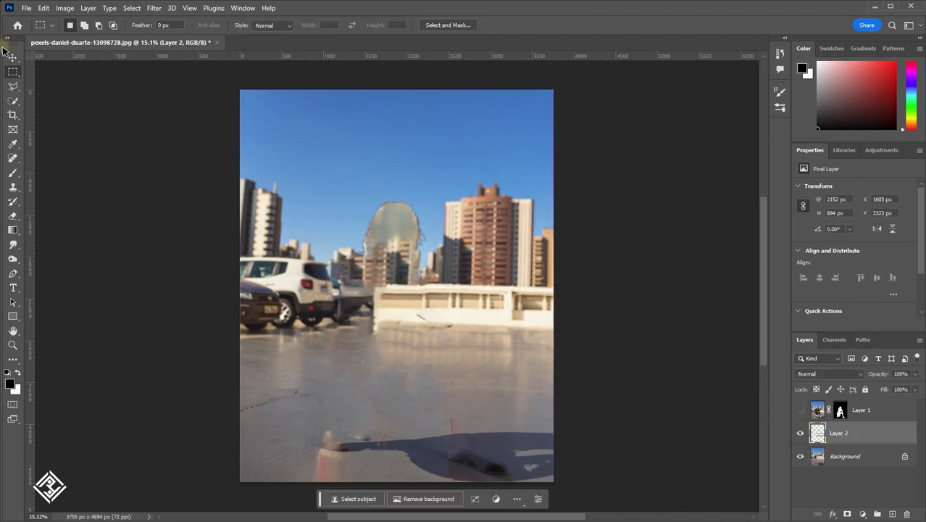
key("v")
left_click_drag(462, 303, 462, 351)
Step: Duplicate the wall piece, move the copy over to the photo's left side, and flip it horizontally
key("ctrl+j")
mouse_move(463, 351)
left_mouse_down()
mouse_move(372, 354)
mouse_move(341, 323)
mouse_move(342, 312)
mouse_move(342, 354)
left_mouse_up()
key("ctrl+t")
left_click(337, 496)
key("Return")
Step: Add layer masks to Layer 2 and Layer 2 copy
scroll(392, 353, "down", 1)
scroll(392, 354, "up", 4)
left_click(839, 455)
left_click(847, 513)
left_click(845, 433)
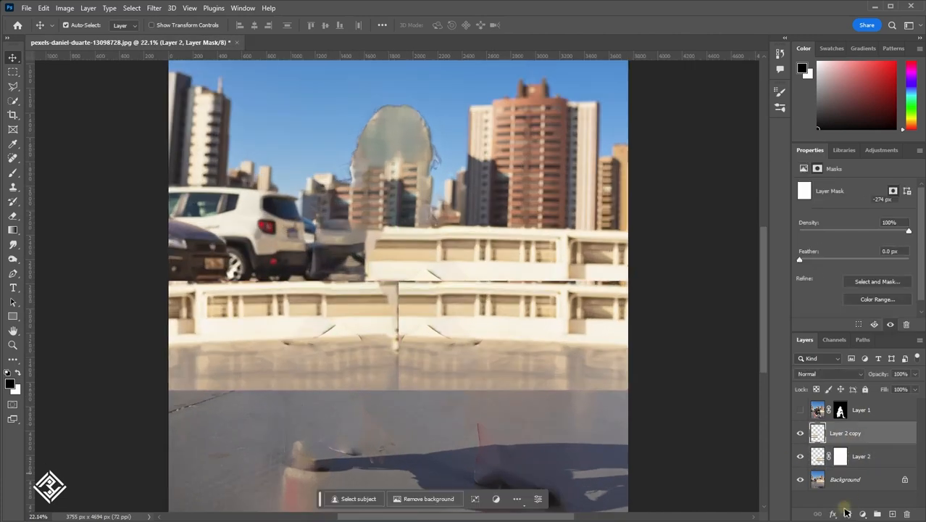
left_click(847, 514)
Step: Blend the hard lower edges of both wall pieces into the ground by painting black on their masks at 10% flow
key("b")
mouse_move(183, 385)
left_mouse_down()
mouse_move(447, 374)
mouse_move(182, 388)
mouse_move(351, 388)
left_mouse_up()
left_click(840, 456)
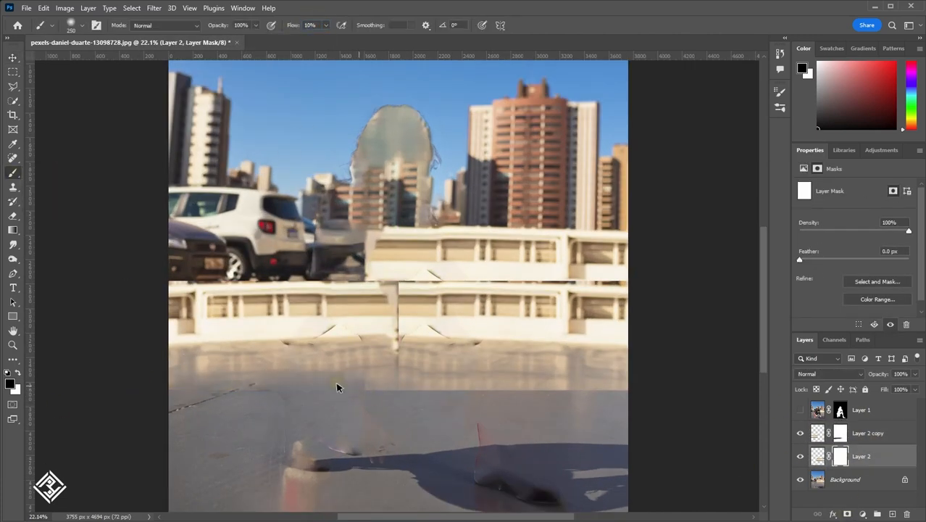
Step: Heal the crease and dark marks along the wall base on Layer 2 copy with the Spot Healing Brush
left_click_drag(279, 376, 329, 376)
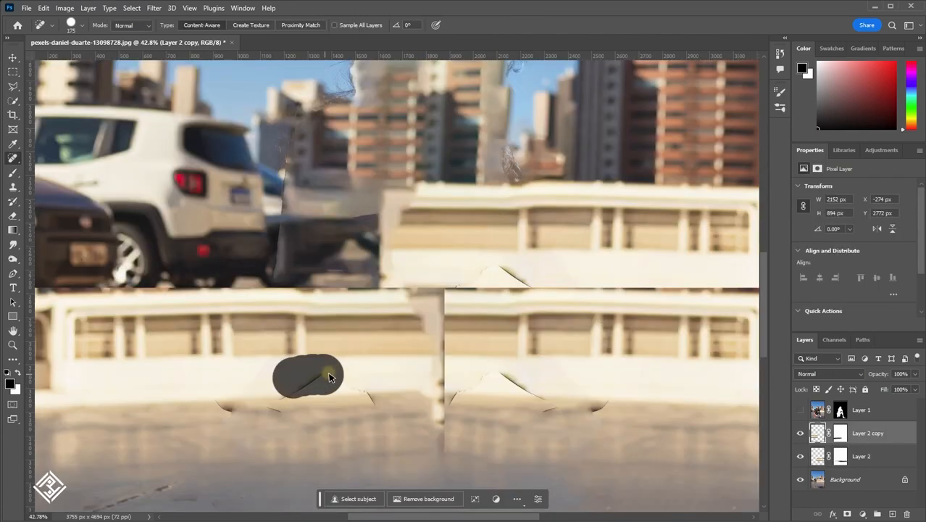
left_click(368, 379)
left_click_drag(210, 405, 257, 410)
left_click(313, 418)
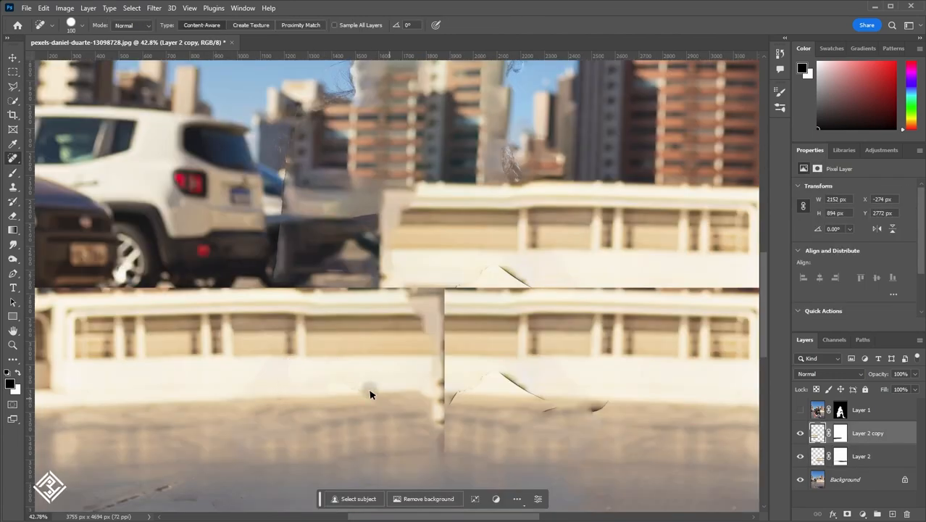
Step: Heal the crease and dark marks along the wall base on Layer 2 with the Spot Healing Brush at size 100
key("alt+bracketleft")
left_click_drag(492, 377, 594, 382)
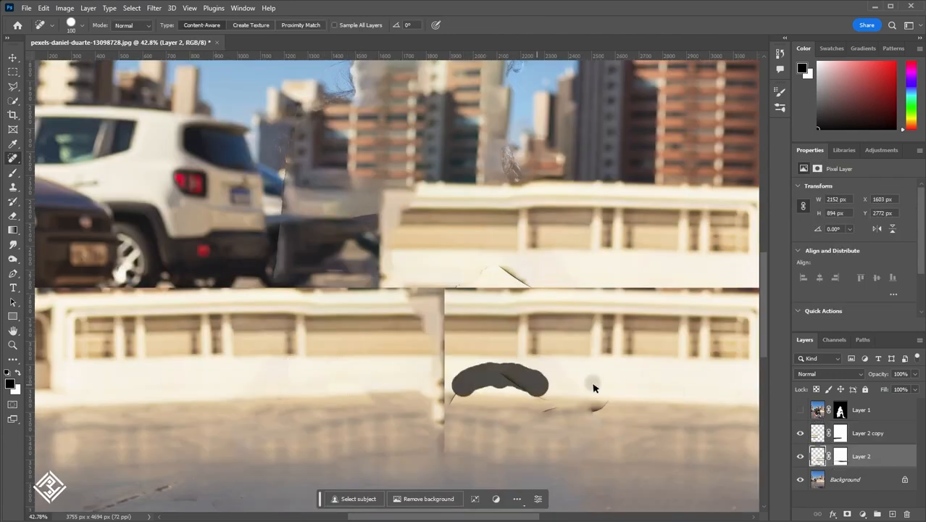
left_click_drag(562, 413, 550, 415)
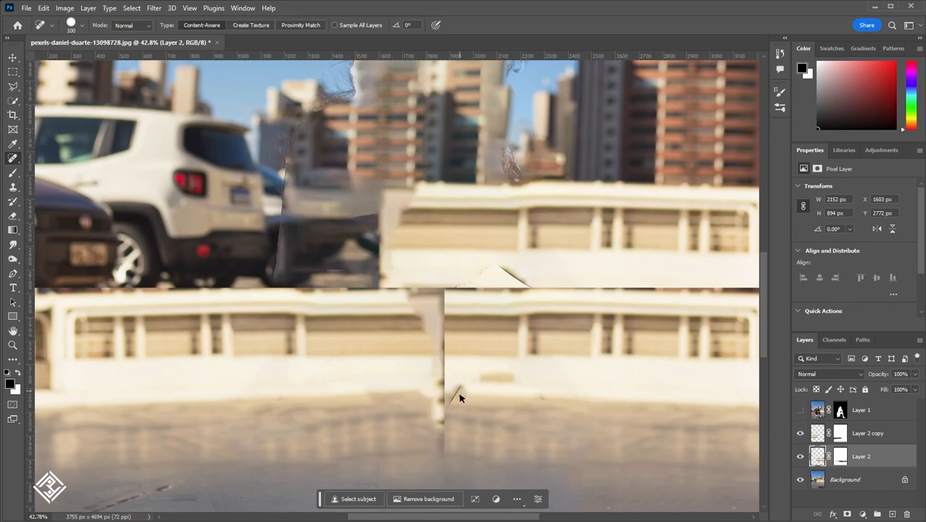
mouse_move(554, 379)
left_mouse_down()
mouse_move(481, 382)
mouse_move(562, 382)
left_mouse_up()
Step: Paint on the Layer 2 copy mask with a size 250 brush at 10% flow to hide the vertical seam between the wall pieces
scroll(403, 391, "down", 4)
scroll(441, 314, "up", 4)
left_click(799, 432)
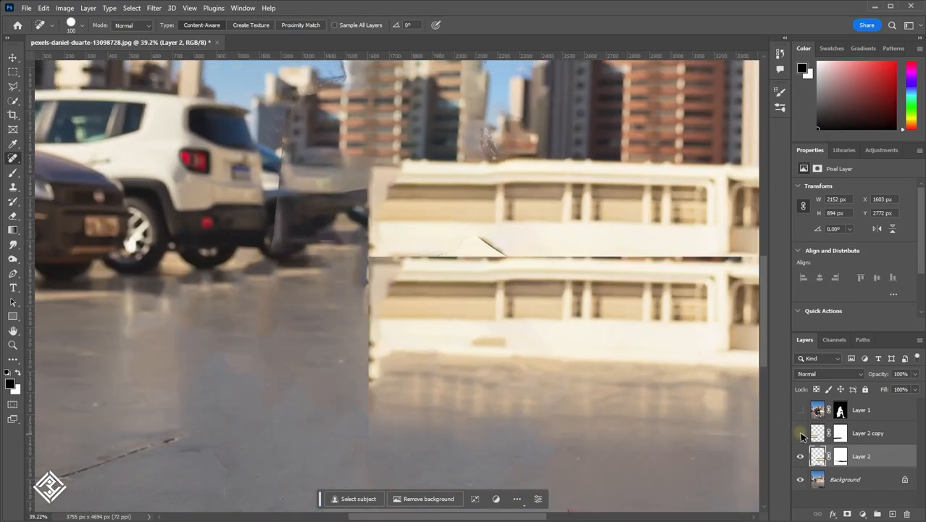
left_click(800, 433)
left_click(840, 432)
key("b")
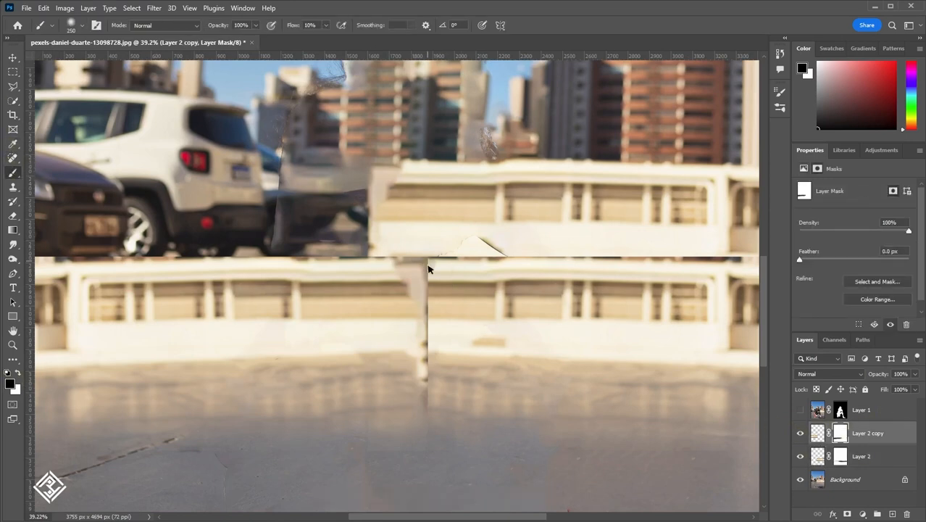
left_click(800, 434)
left_click(800, 433)
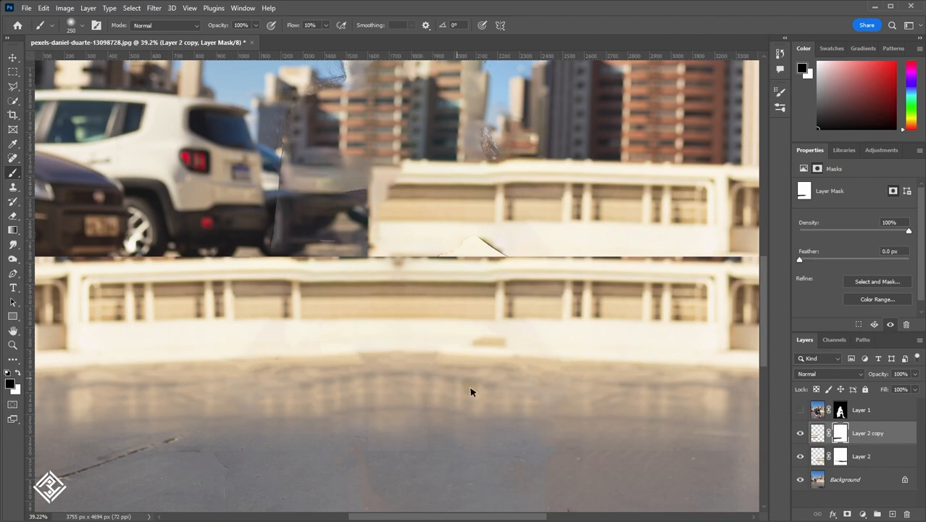
Step: Select Layer 2 and Layer 2 copy together and convert them to one smart object
scroll(368, 364, "down", 4)
left_click(841, 485)
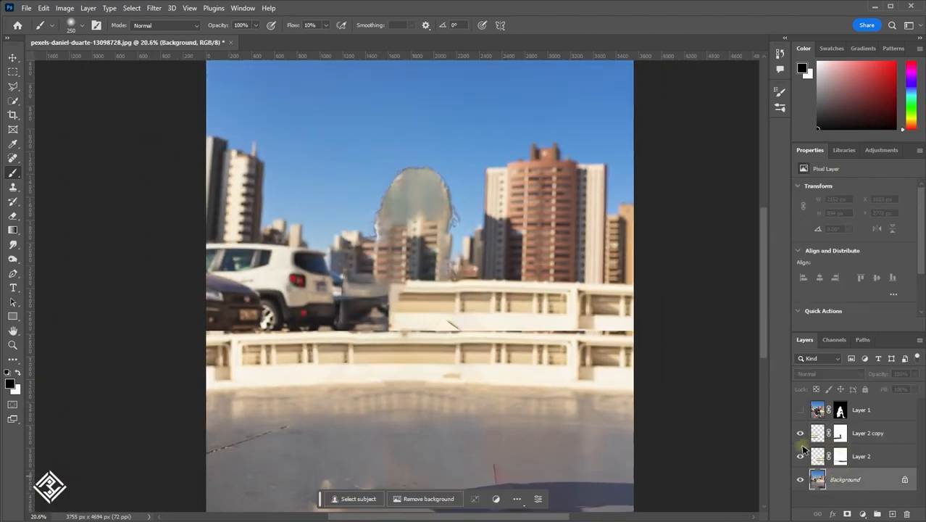
mouse_move(801, 454)
left_mouse_down()
mouse_move(800, 435)
mouse_move(801, 455)
left_mouse_up()
left_click(872, 457)
left_click(874, 438, "shift")
right_click(874, 438)
left_click(841, 284)
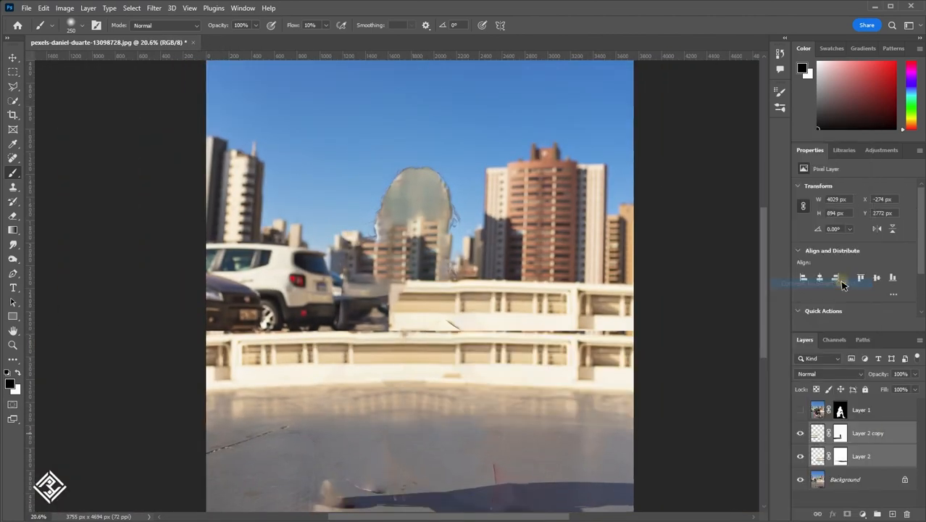
Step: Mask the Background layer with a rectangular selection so only the ground area from the copied wall downward is kept
left_click(855, 453)
left_click(800, 456)
left_click(800, 457)
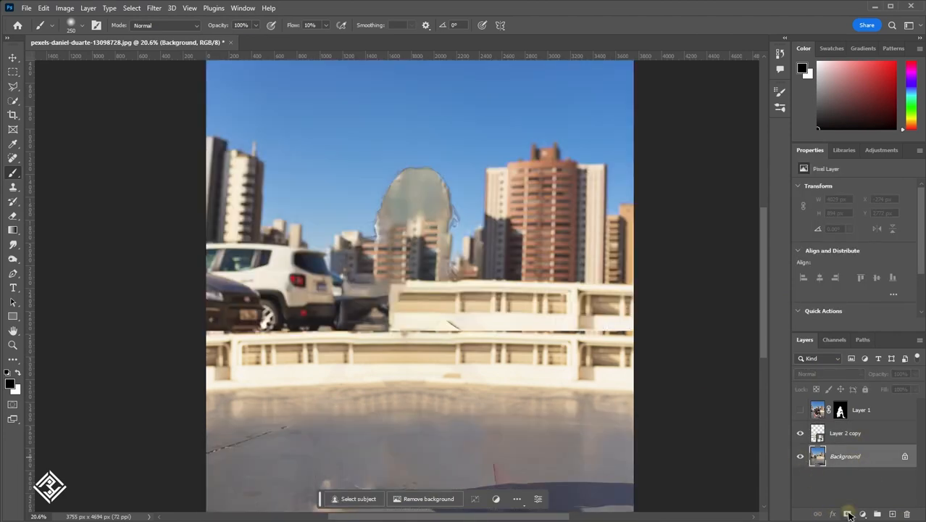
left_click(847, 514)
scroll(450, 288, "up", 1)
scroll(426, 273, "down", 1)
key("m")
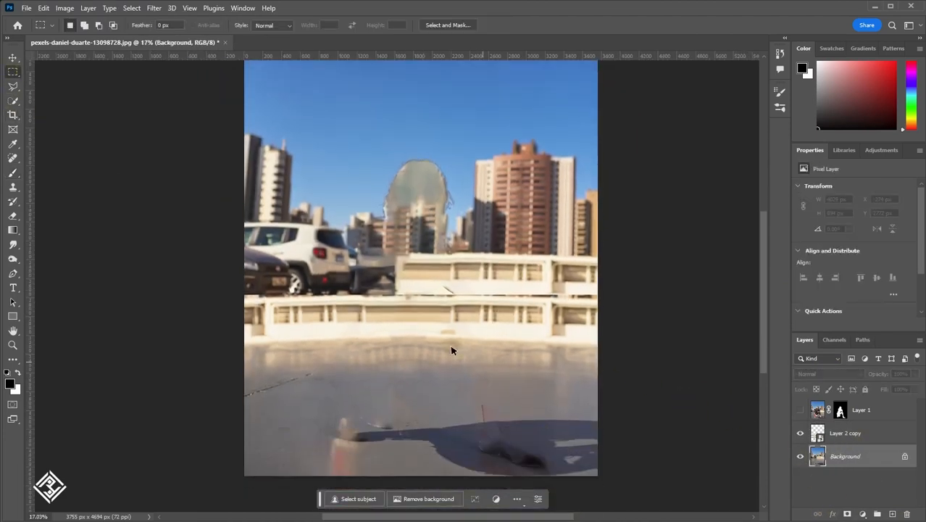
left_click_drag(227, 292, 589, 405)
left_click(847, 514)
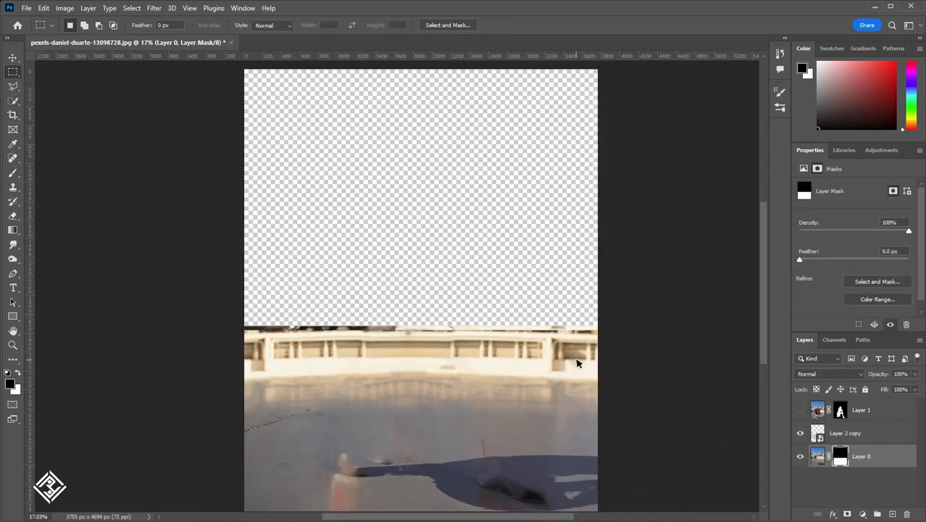
Step: Mask Layer 2 copy and paint out the dark strip along the wall's upper edge with a size 250 black brush at 10% flow
scroll(402, 290, "up", 3)
scroll(319, 260, "up", 1)
key("b")
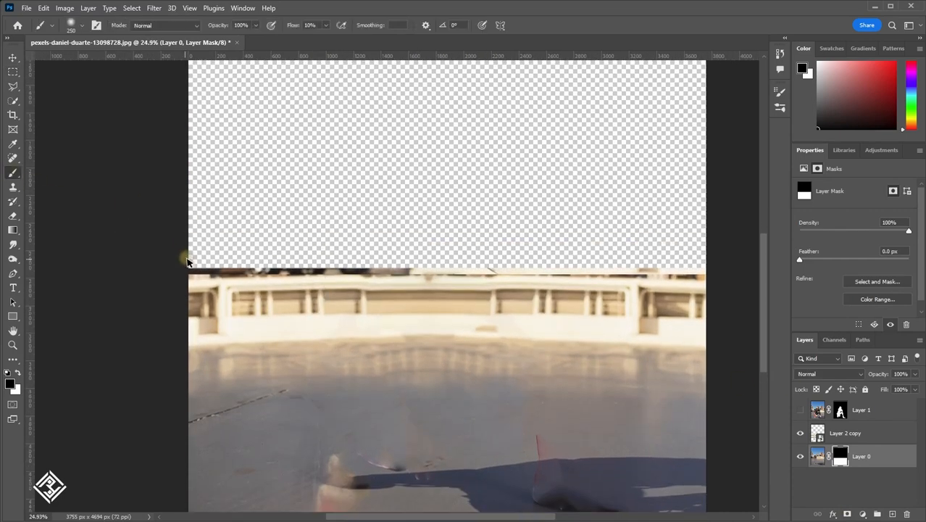
scroll(219, 270, "up", 1)
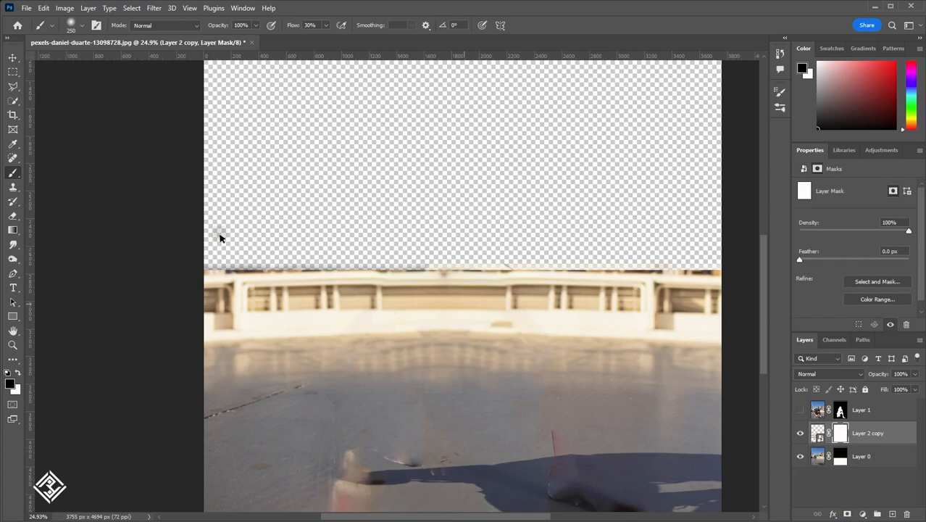
left_click(303, 25)
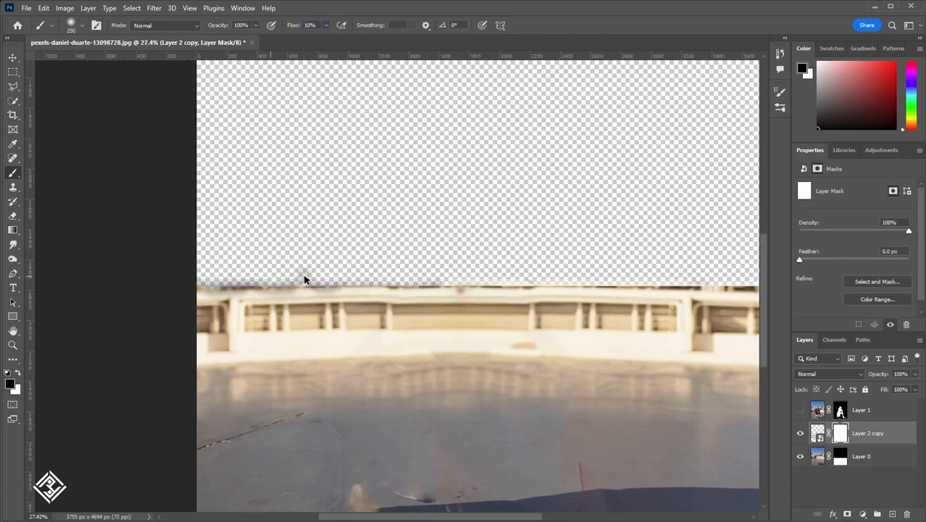
scroll(753, 266, "down", 1)
left_click_drag(724, 286, 655, 291)
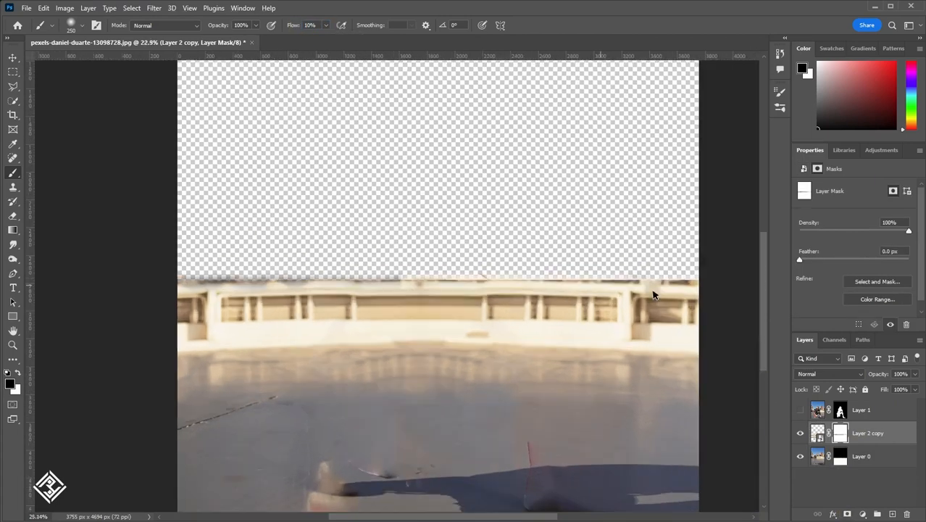
Step: Refine the wall's upper edge on the Layer 2 copy mask with a size 100 brush at 10% flow
scroll(655, 292, "up", 3)
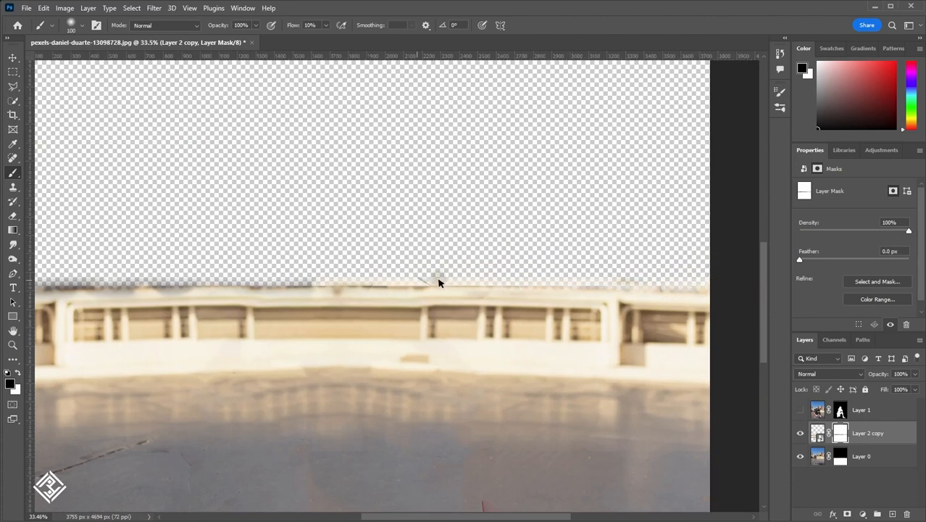
scroll(714, 286, "down", 2)
scroll(208, 284, "up", 3)
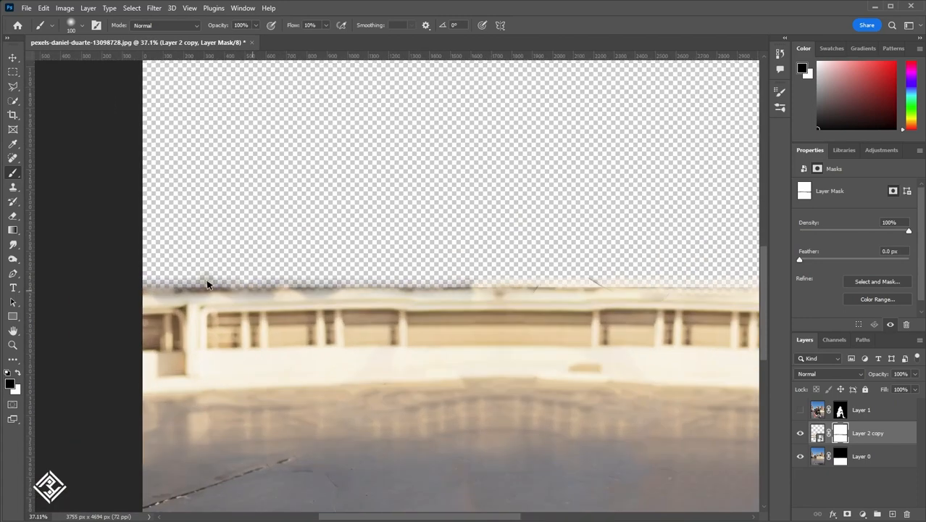
left_click(840, 456)
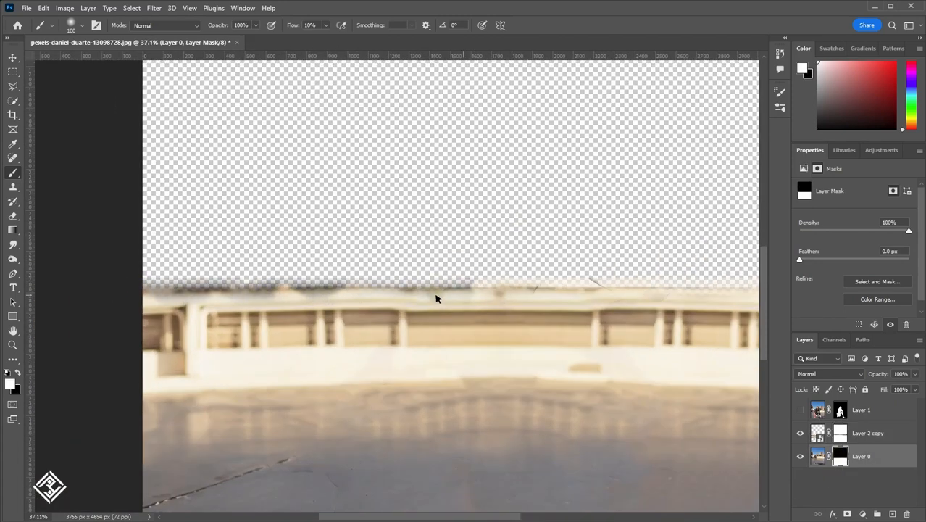
scroll(531, 321, "down", 1)
key("alt+bracketright")
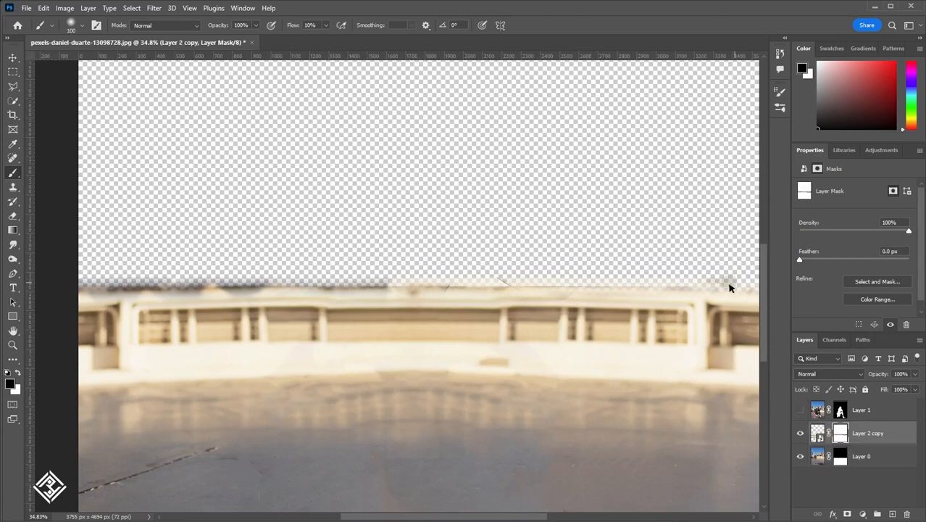
scroll(410, 386, "down", 3)
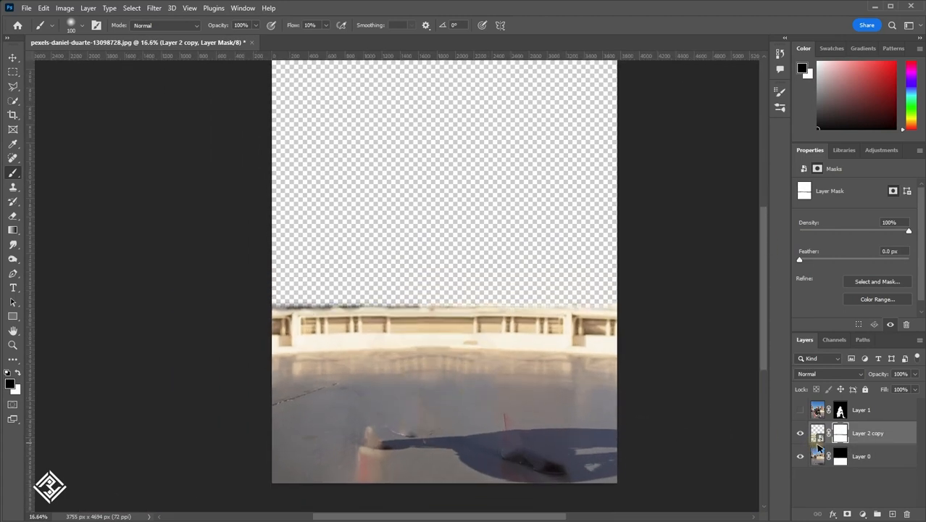
Step: Show Layer 1 to examine the woman against the rebuilt wall and ground
left_click(800, 411)
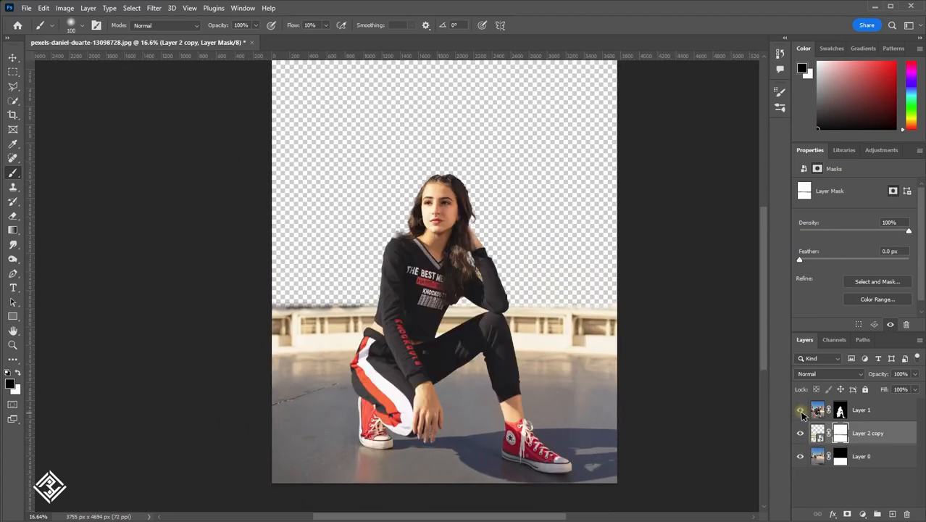
scroll(458, 351, "up", 1)
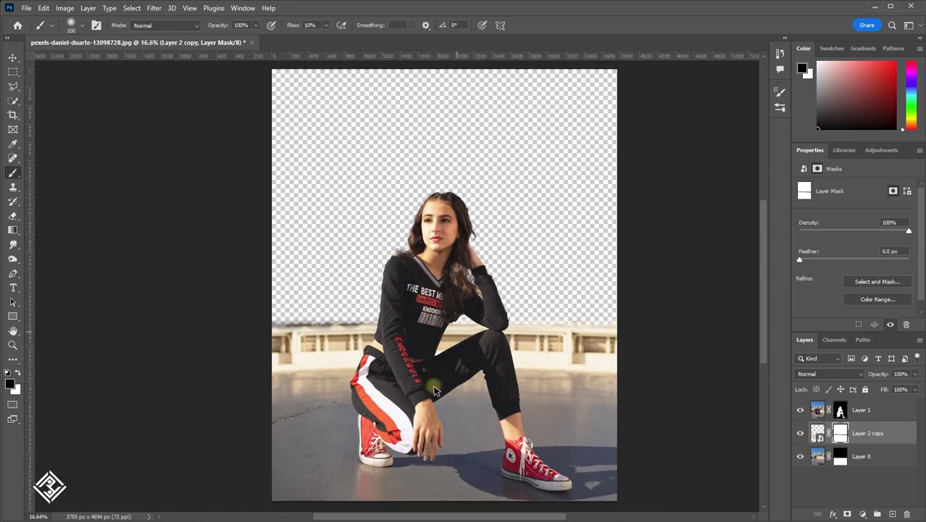
left_click(12, 58)
scroll(450, 316, "down", 1)
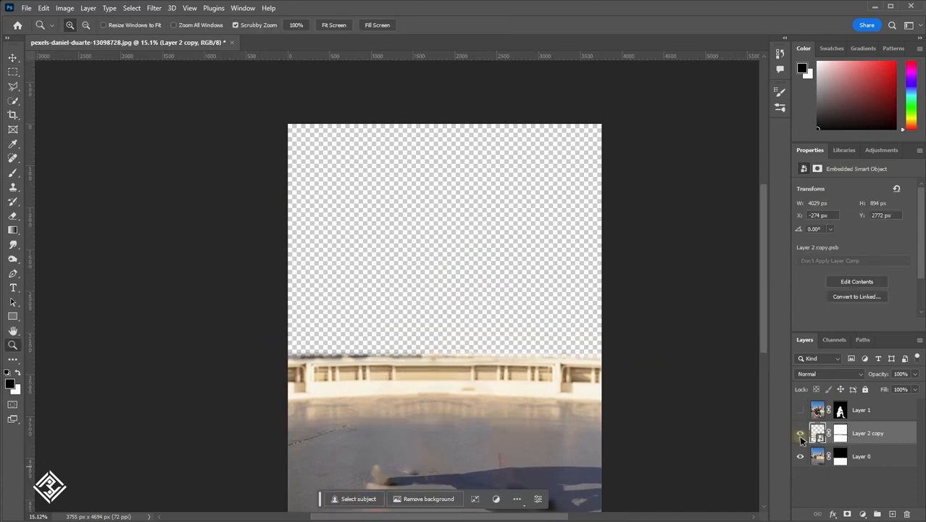
right_click(819, 449)
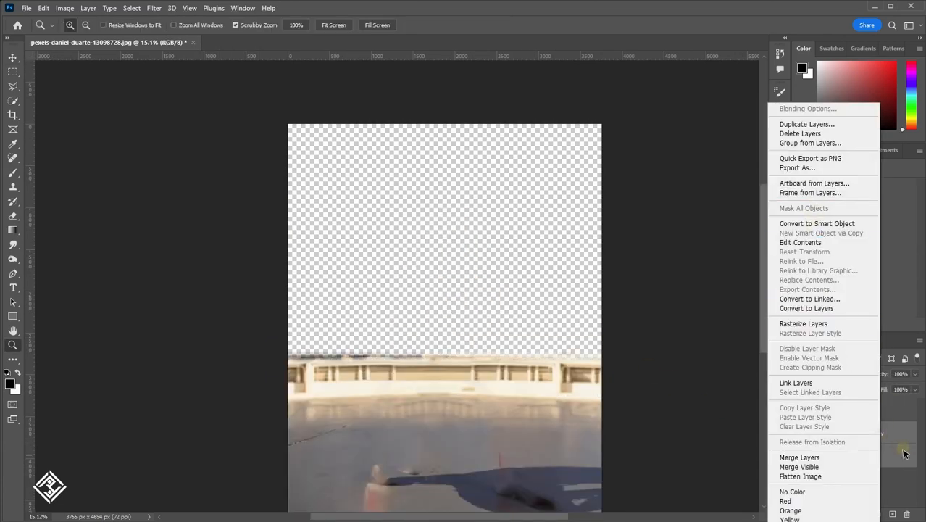
left_click(904, 453)
left_click(900, 434)
left_click(862, 514)
left_click(858, 365)
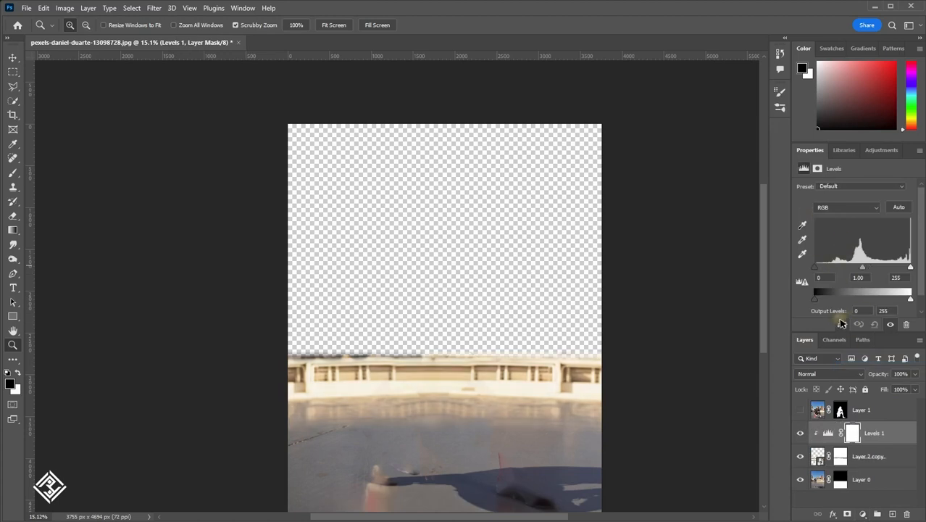
left_click(862, 513)
left_click(858, 350)
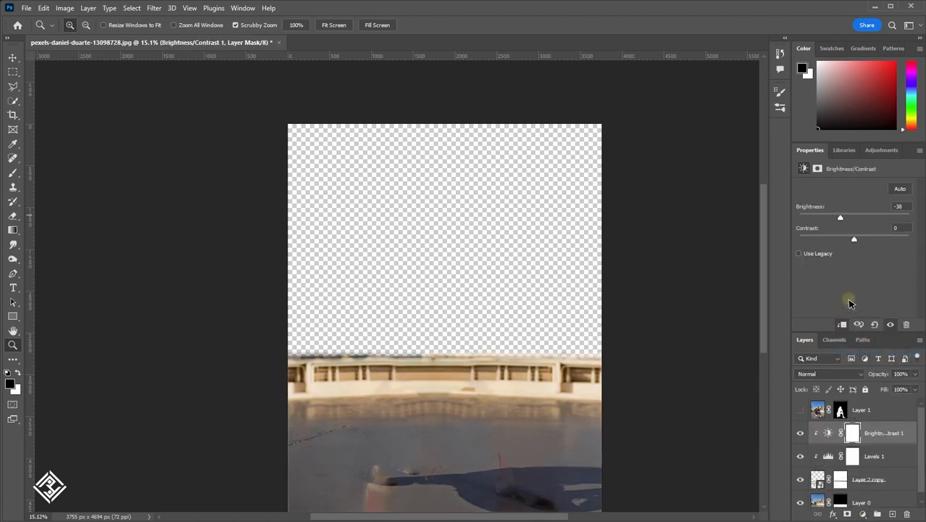
mouse_move(854, 218)
left_mouse_down()
mouse_move(811, 220)
mouse_move(840, 218)
left_mouse_up()
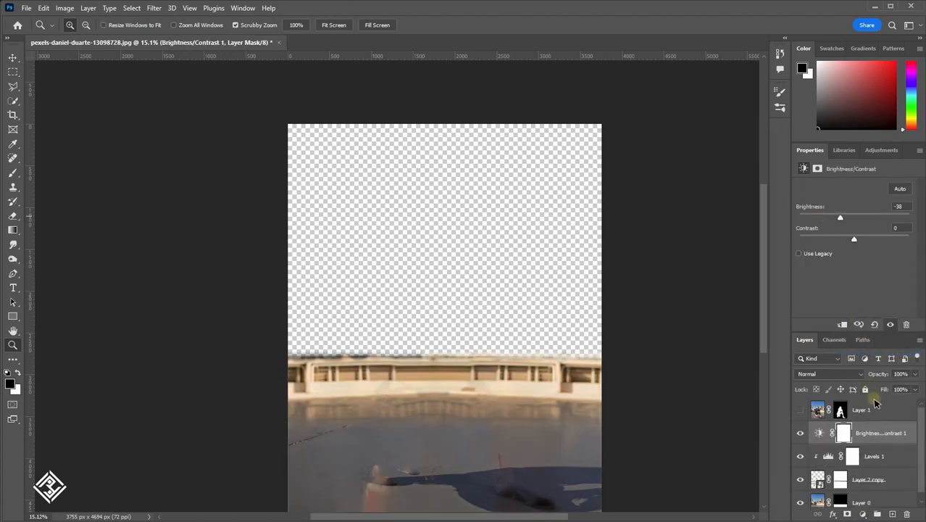
left_click(890, 456, "shift")
key("Delete")
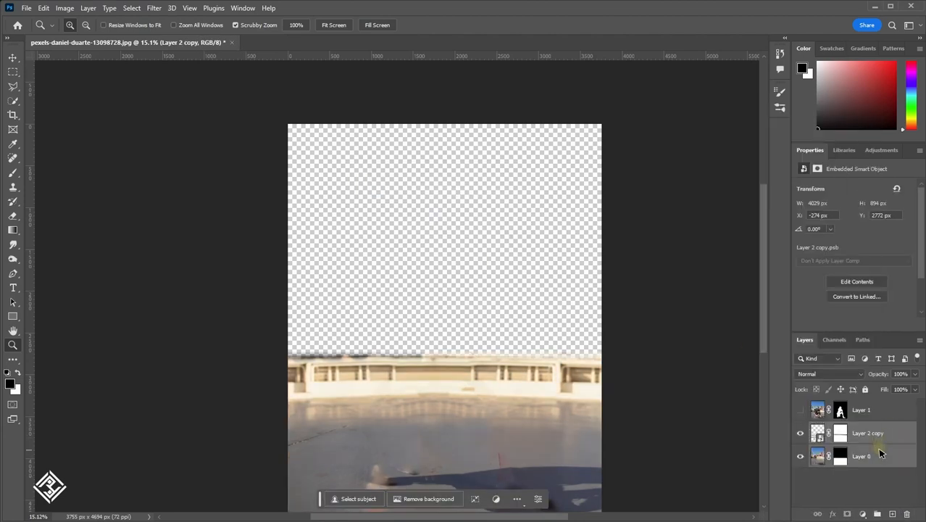
right_click(881, 453)
left_click(865, 168)
key("ctrl+z")
Step: Add a Levels adjustment above Layer 2 copy with the black input level set to 63
left_click(862, 485)
left_click(867, 434)
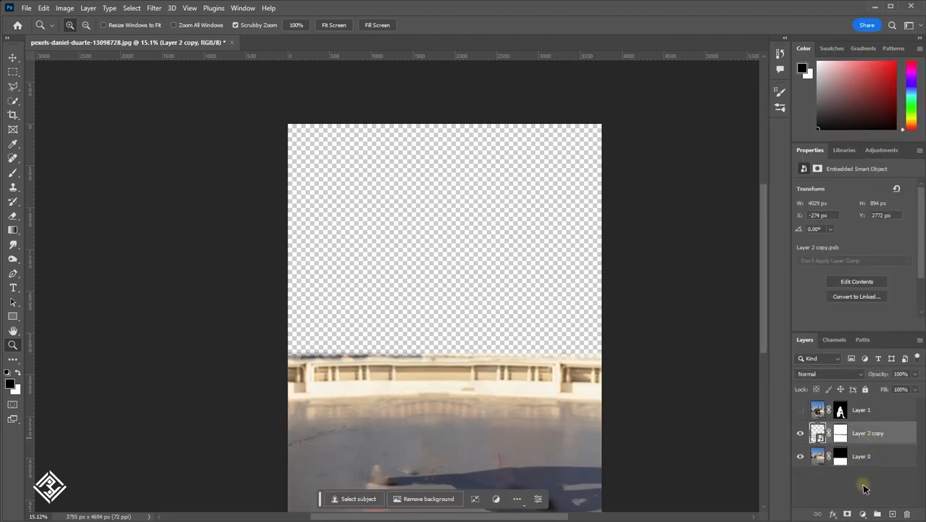
left_click(862, 514)
left_click(857, 362)
left_click_drag(816, 267, 838, 267)
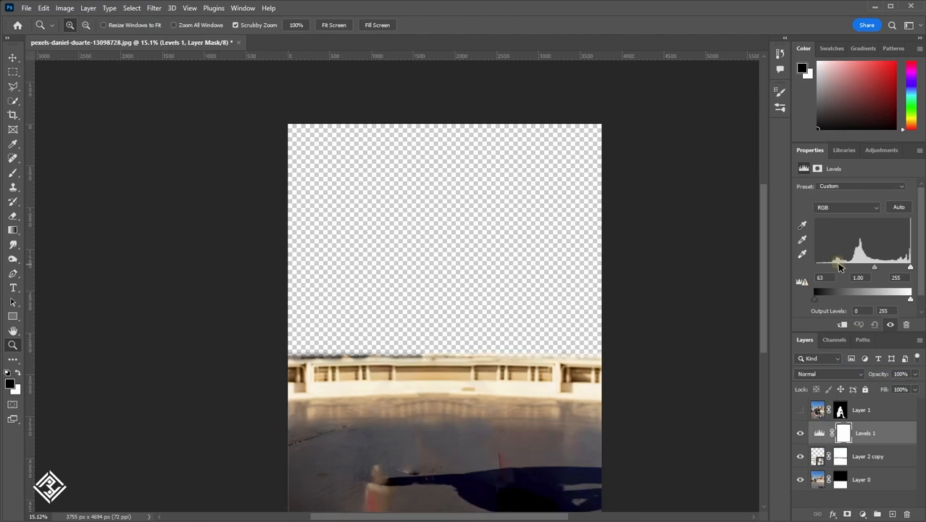
Step: Add a Brightness/Contrast adjustment above the Levels with brightness -55 and contrast 20
left_click(862, 514)
left_click(870, 353)
left_click_drag(854, 216, 835, 217)
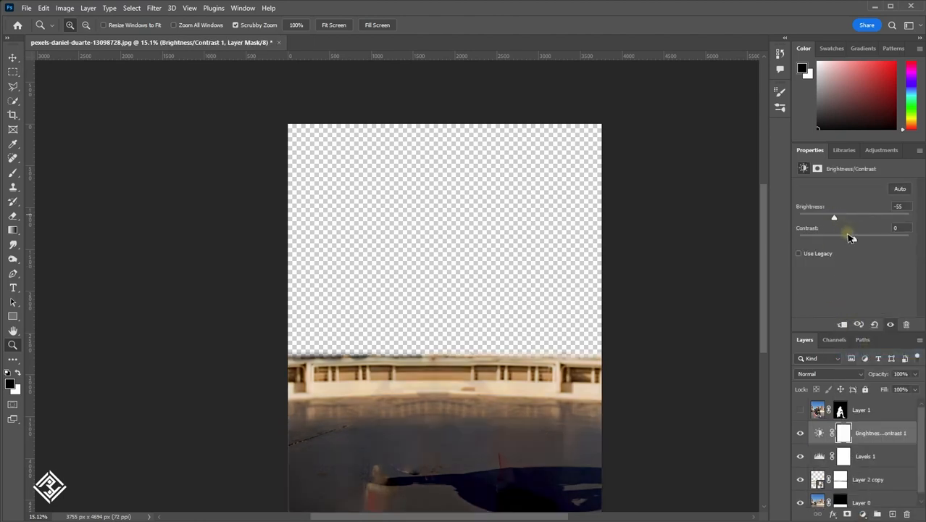
Step: Add an Exposure adjustment with exposure -3.43, offset -0.0758 and gamma correction 1.20
left_click(862, 513)
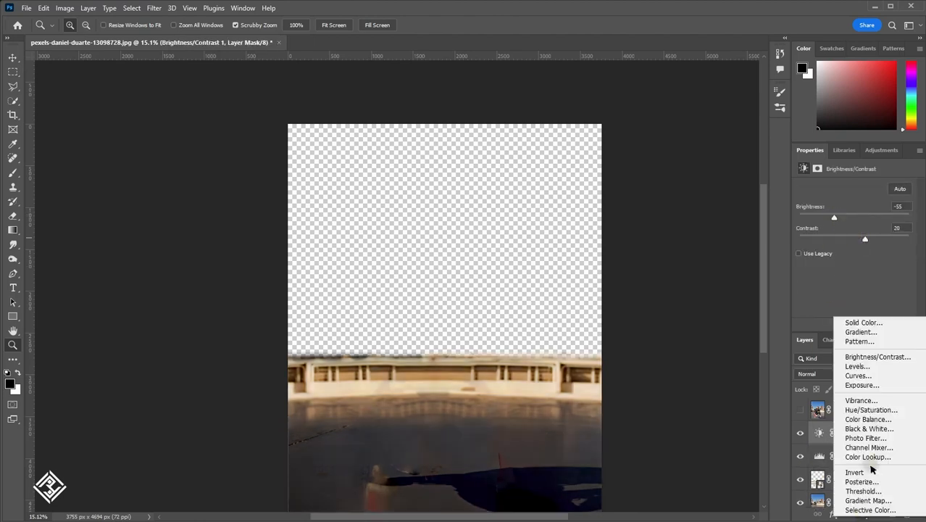
left_click(861, 387)
left_click_drag(854, 214, 831, 214)
left_click_drag(855, 235, 826, 217)
left_click_drag(839, 258, 841, 258)
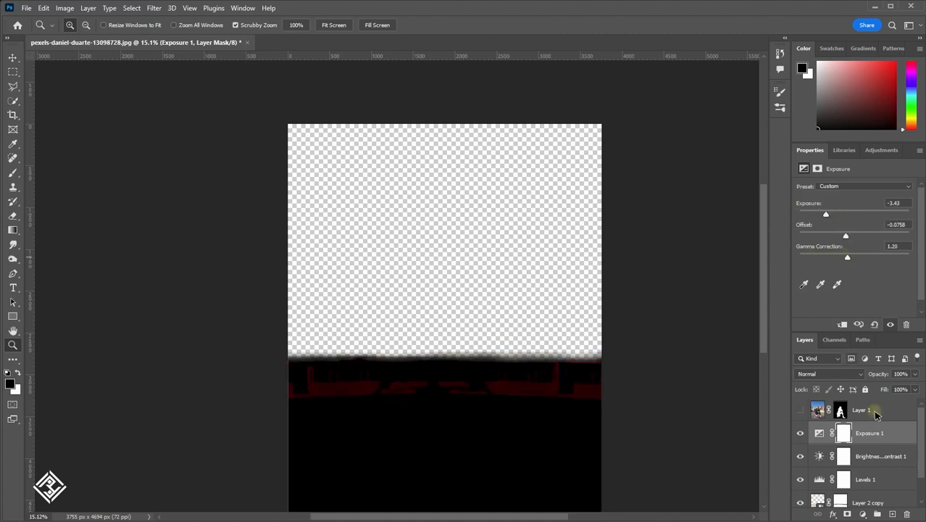
Step: Invert the Exposure mask and paint its darkening onto the wall with a size 900 white brush at 10% flow
left_click(845, 434)
scroll(873, 305, "down", 1)
left_click(875, 307)
scroll(507, 268, "down", 2)
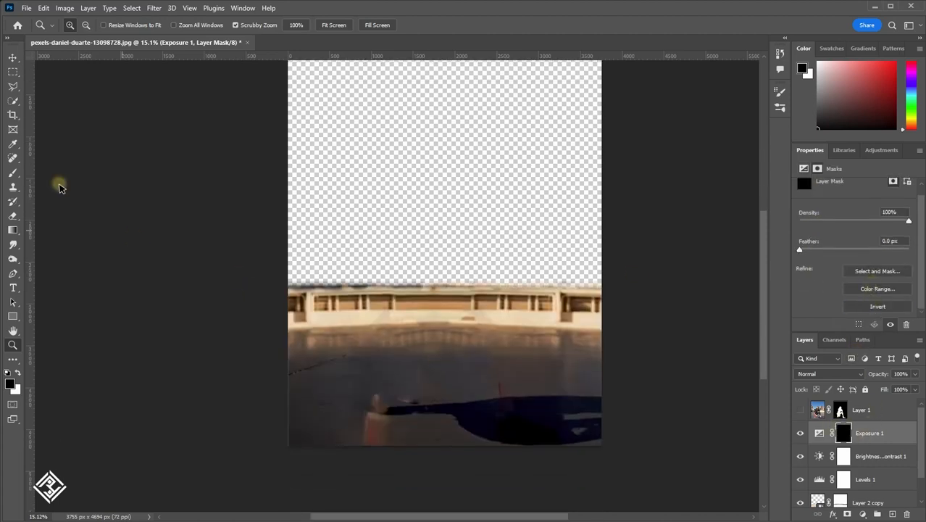
left_click(13, 173)
key("x")
mouse_move(315, 304)
left_mouse_down()
mouse_move(364, 319)
mouse_move(438, 311)
mouse_move(199, 311)
left_mouse_up()
left_click_drag(463, 300, 654, 310)
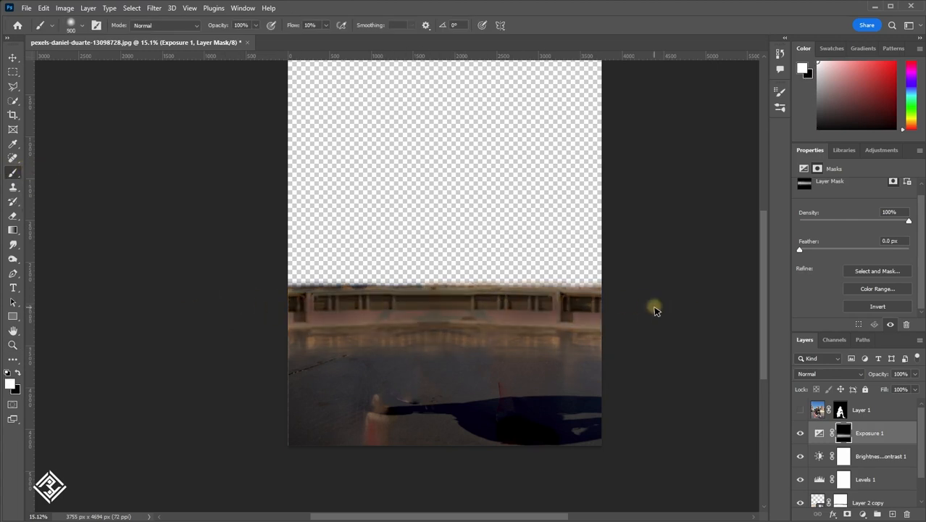
Step: Readjust the Exposure 1 settings to balance the darkening over the wall
left_click(12, 57)
left_click(819, 433)
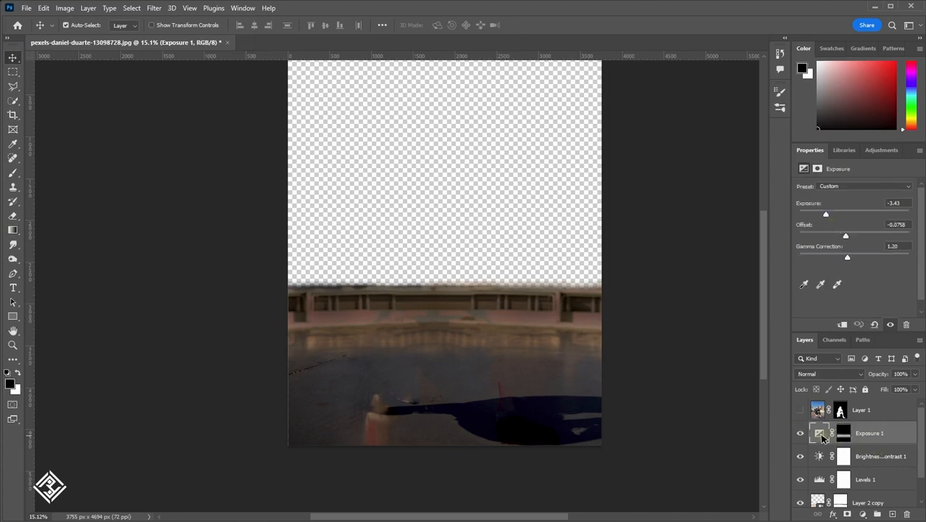
left_click_drag(833, 210, 833, 235)
Step: Show Layer 1 and place the pexels-peng-liu-169647 night skyline above it, enlarged to 7031 × 4694 px to cover the canvas
left_click(800, 410)
left_click(858, 409)
key("ctrl+minus")
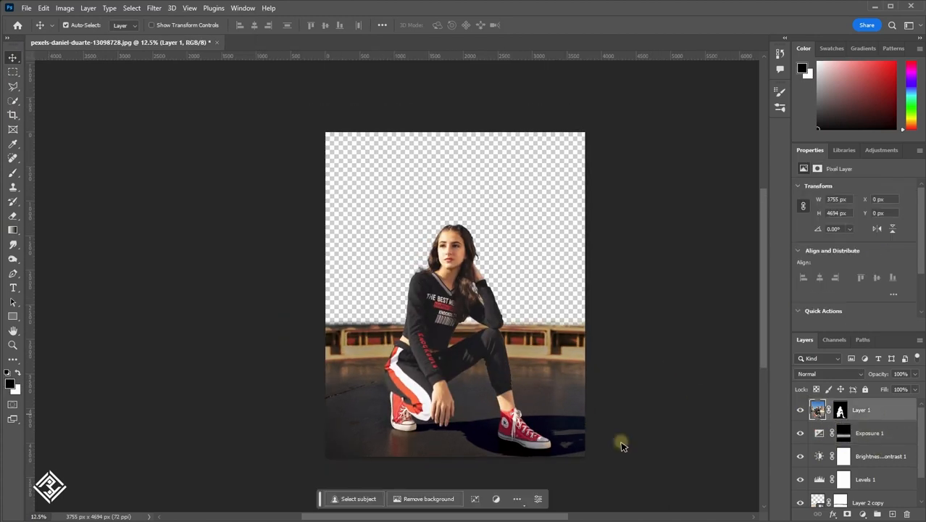
left_click(26, 8)
left_click(63, 189)
left_click(248, 97)
left_click(371, 272)
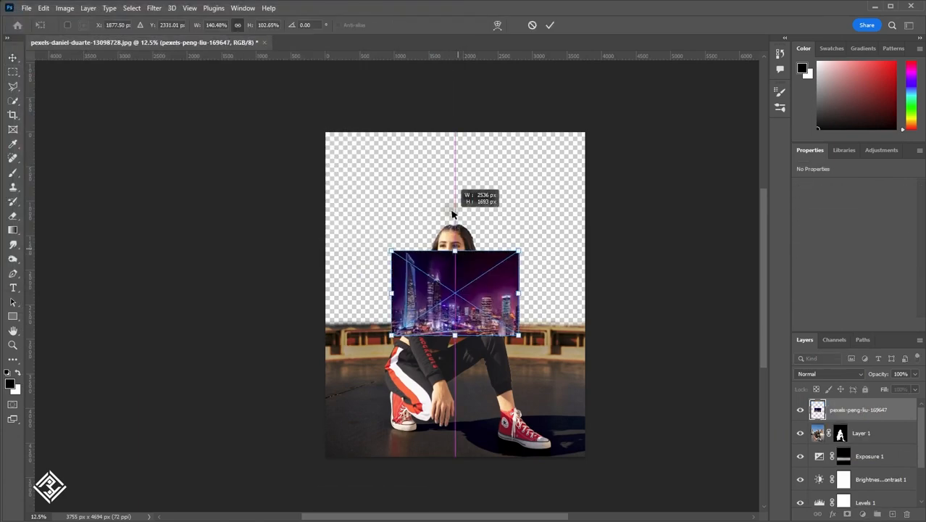
left_click(551, 25)
scroll(551, 138, "down", 1)
scroll(512, 197, "up", 2)
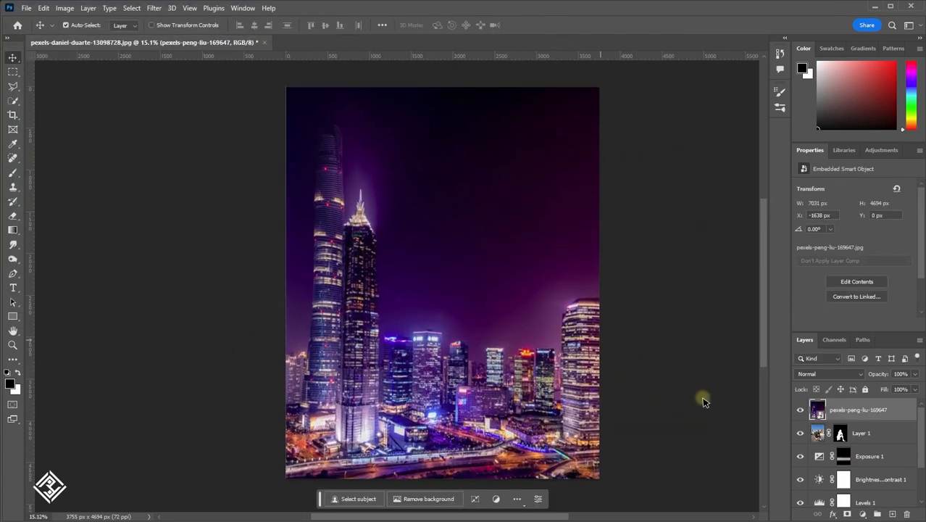
Step: Move the skyline layer to the bottom of the layer stack, beneath Layer 0
left_click_drag(858, 411, 862, 444)
scroll(847, 437, "down", 3)
scroll(847, 436, "up", 3)
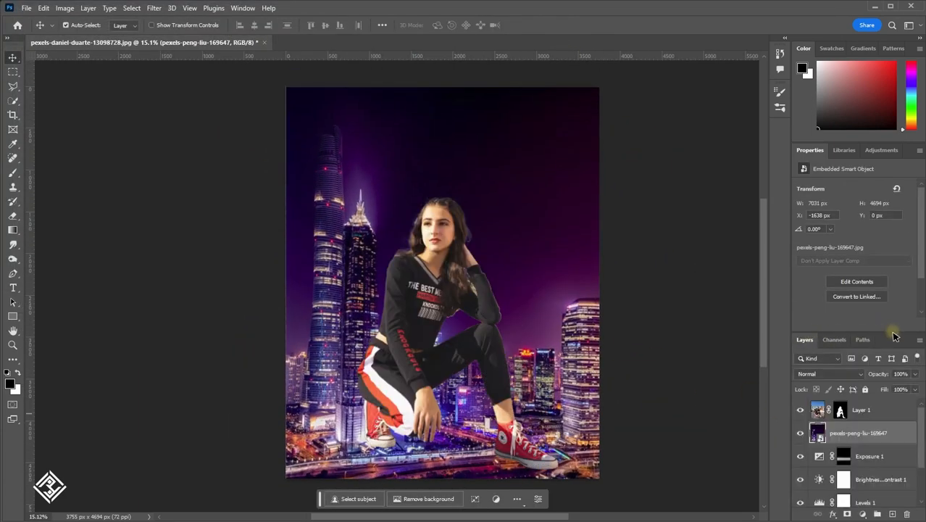
left_click_drag(892, 332, 890, 298)
left_click_drag(868, 395, 875, 497)
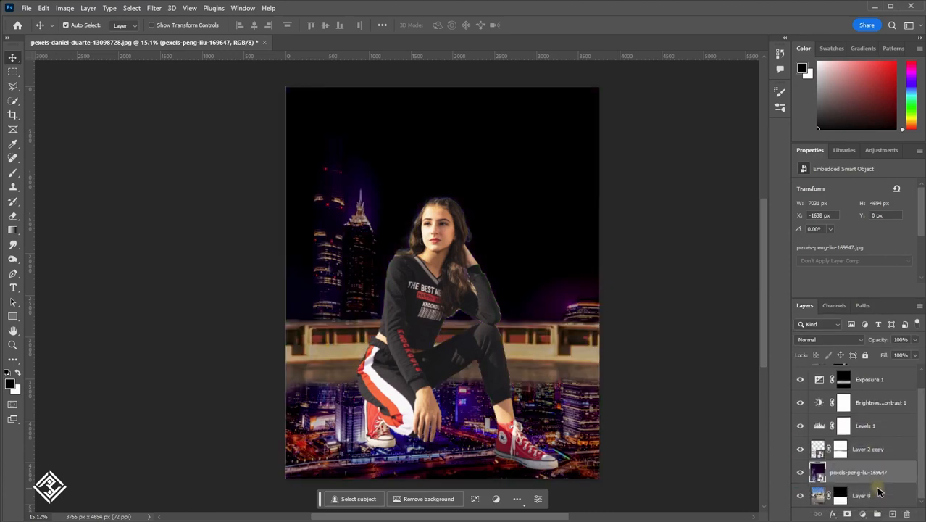
scroll(894, 435, "up", 1)
Step: Group Layer 2 copy and Layer 0 together
left_click(885, 403, "shift")
left_click(878, 437)
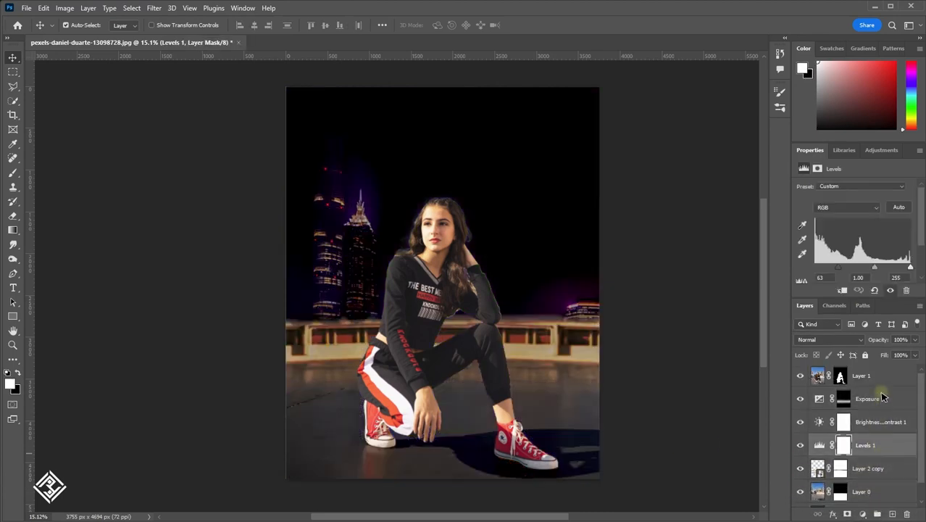
left_click(884, 393, "shift")
scroll(882, 416, "down", 1)
left_click(863, 467)
left_click(867, 451, "shift")
key("ctrl+g")
Step: Clip the Exposure, Brightness/Contrast and Levels adjustments to the ground and wall group
left_click(870, 444)
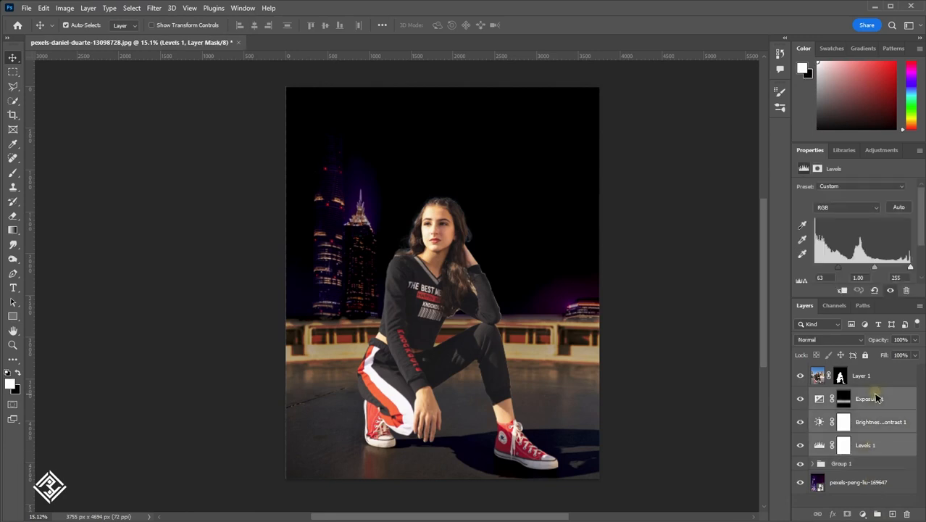
left_click(876, 398, "shift")
right_click(874, 398)
left_click(830, 341)
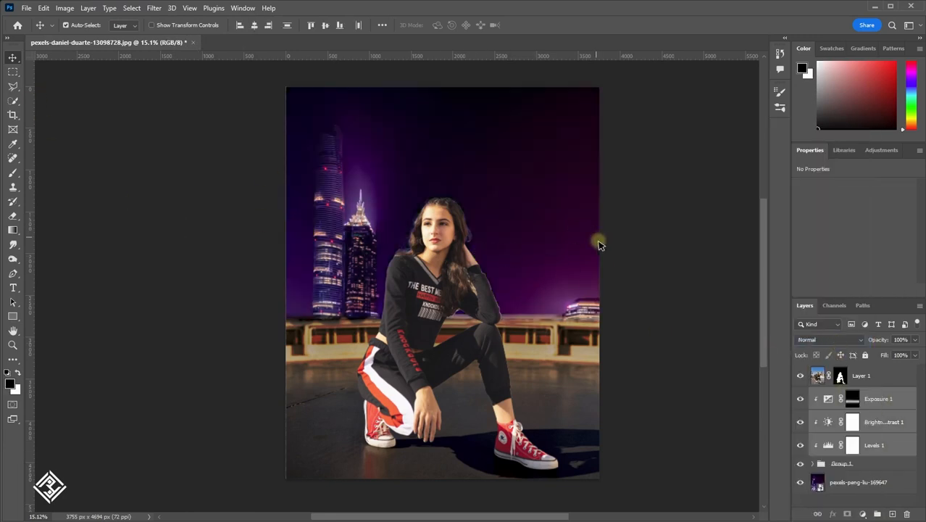
Step: Scale the skyline layer to 275.48% and position it at X -399 px, Y 0 px behind the wall
left_click_drag(510, 145, 512, 202)
key("ctrl+t")
left_click_drag(735, 161, 583, 166)
left_click_drag(495, 180, 592, 253)
left_click_drag(466, 85, 466, 117)
mouse_move(468, 126)
left_mouse_down()
mouse_move(463, 89)
mouse_move(465, 112)
left_mouse_up()
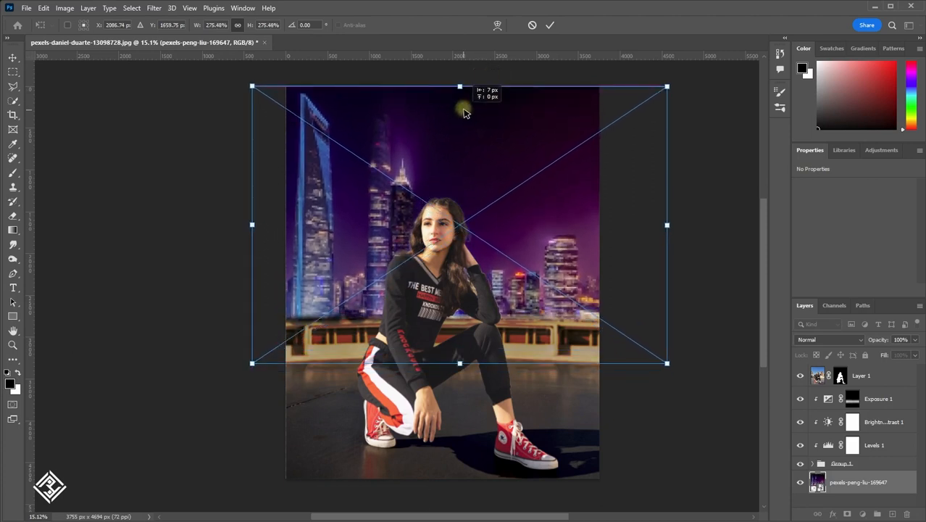
key("Return")
left_click(801, 375)
left_click(800, 375)
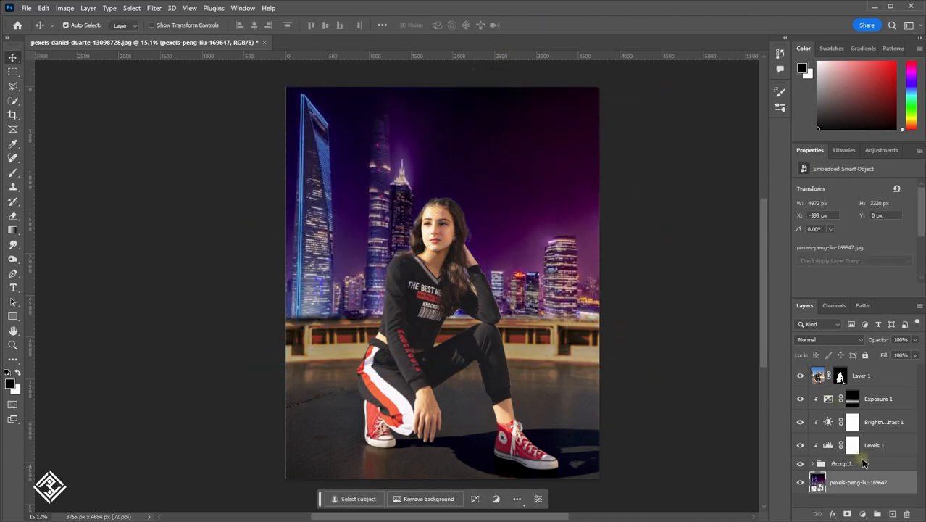
Step: Expand Group 1 and brush Layer 0's mask in white at 10% flow along the wall's upper edge
left_click(812, 464)
left_click(800, 449)
left_click(800, 449)
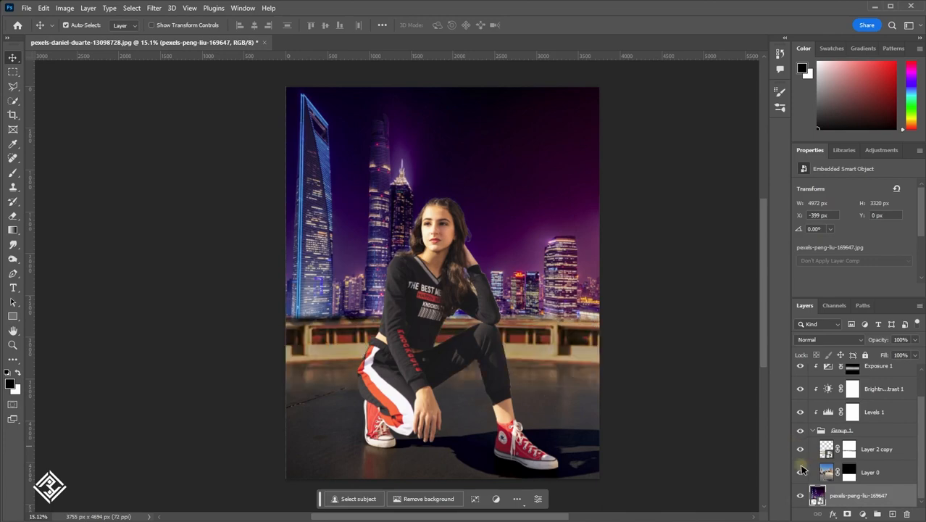
left_click(800, 471)
left_click(800, 471)
left_click(849, 472)
scroll(313, 322, "up", 1)
scroll(313, 322, "up", 3)
key("b")
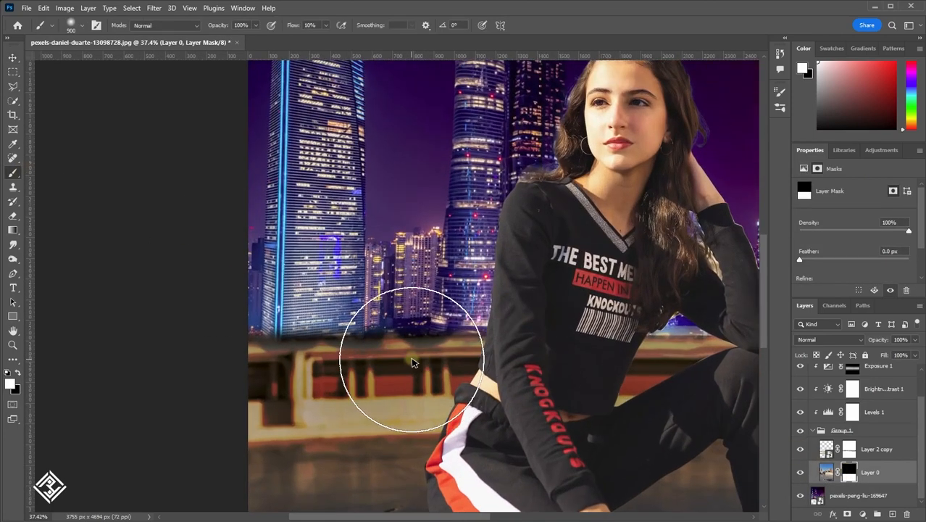
mouse_move(210, 347)
left_mouse_down()
mouse_move(273, 345)
mouse_move(527, 421)
mouse_move(422, 338)
left_mouse_up()
Step: Clean up the dark smudge where the wall meets the skyline by painting the group's layer masks with a size 250 brush
left_click(849, 449)
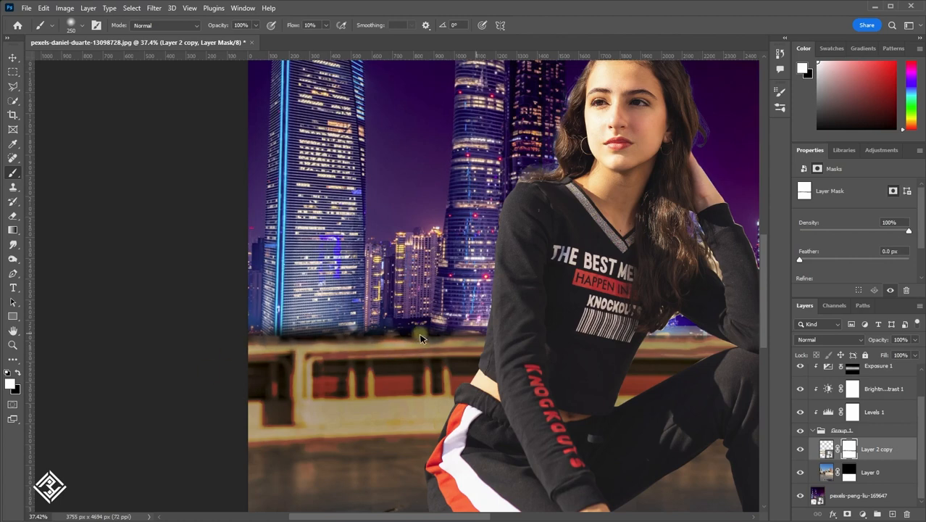
left_click(849, 471)
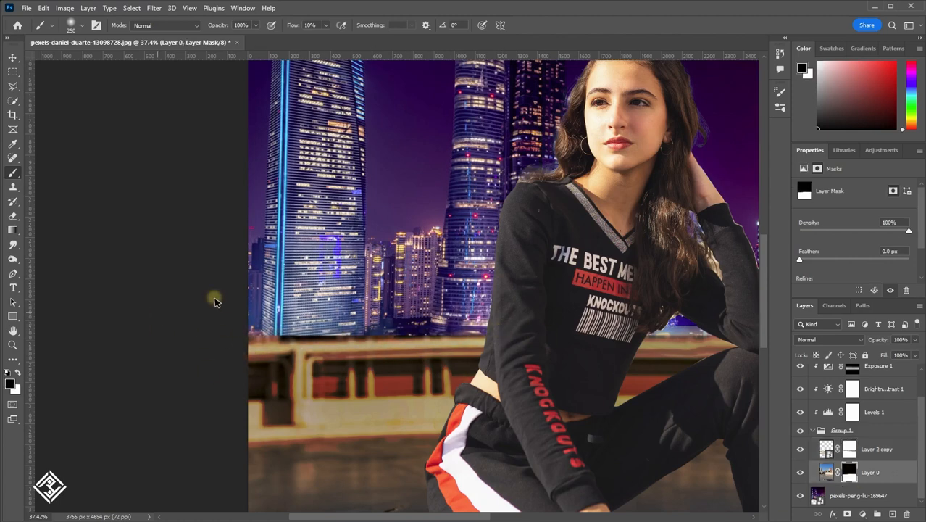
scroll(323, 344, "down", 6)
scroll(593, 387, "up", 2)
scroll(596, 391, "down", 1)
key("v")
scroll(568, 407, "down", 2)
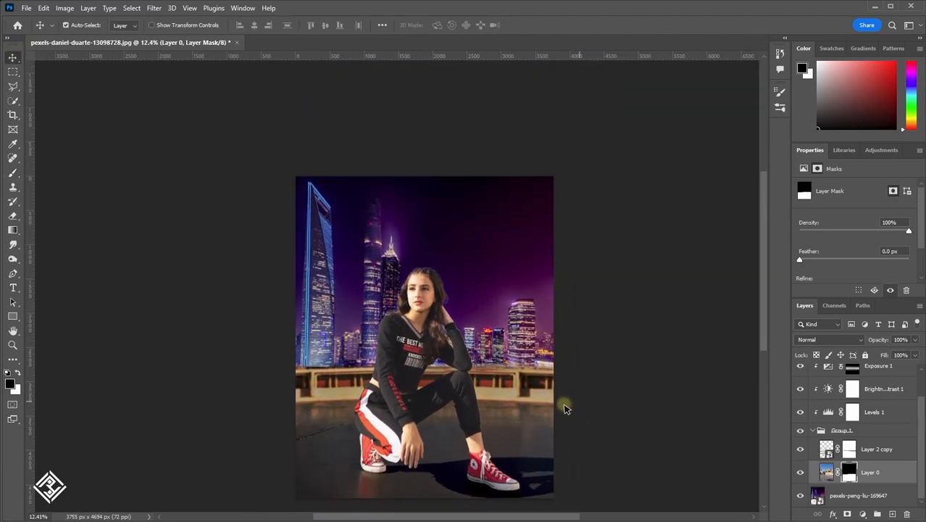
Step: Apply the Camera Raw Filter to Layer 1 in full-screen view, with Temperature at -12 and Tint at +55
key("ctrl+shift+alt+e")
left_click(159, 9)
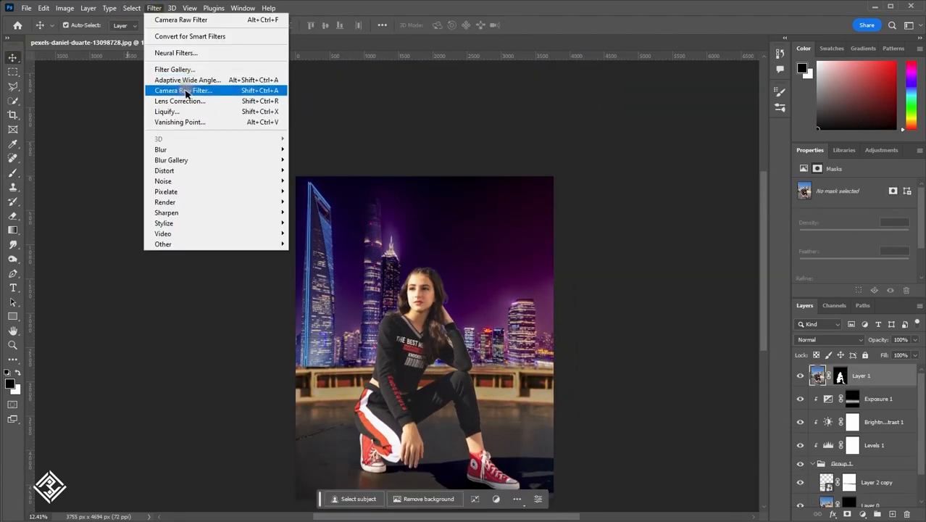
left_click(190, 92)
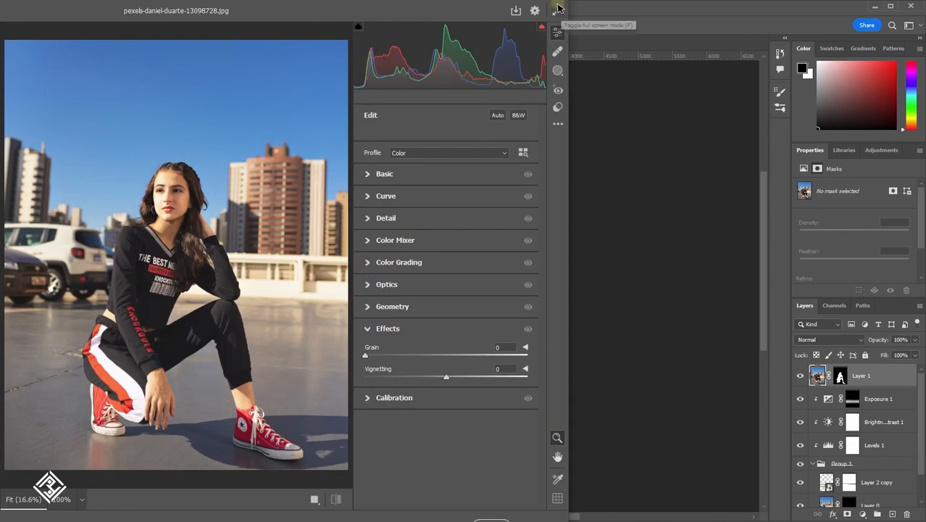
left_click(558, 7)
left_click(890, 9)
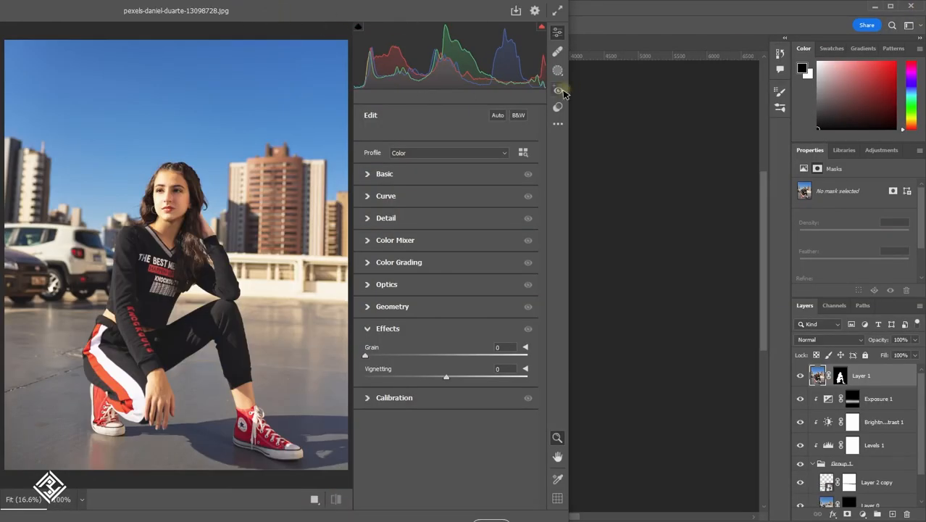
left_click(557, 10)
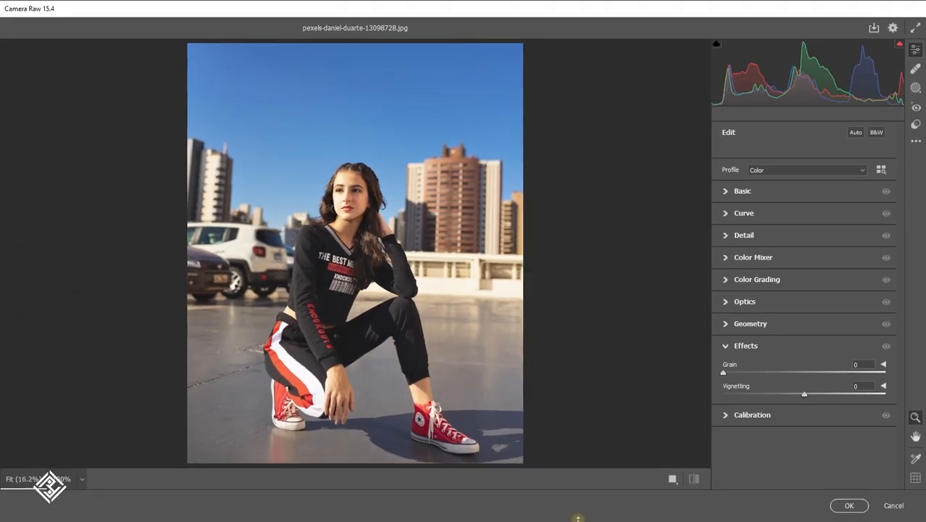
left_click(726, 195)
left_click_drag(804, 234, 822, 250)
left_click_drag(832, 252, 850, 252)
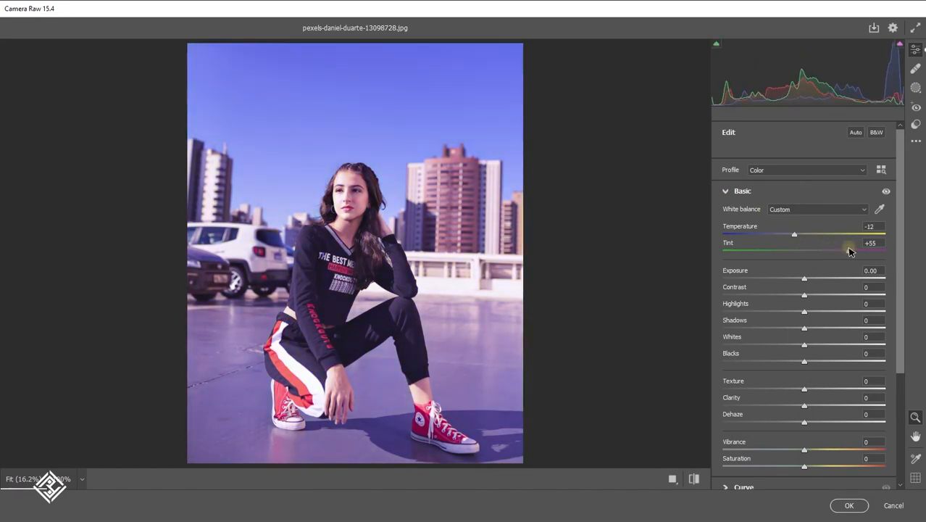
Step: Set Contrast to +33, Highlights to -28, Shadows to -76, Whites to +63 and Blacks to -17
left_click_drag(803, 279, 781, 311)
left_click_drag(805, 327, 742, 328)
left_click_drag(805, 345, 853, 345)
left_click_drag(804, 361, 790, 361)
Step: Set Vibrance to +26 and Saturation to +17, and apply the Camera Raw grading to the woman
scroll(808, 426, "down", 3)
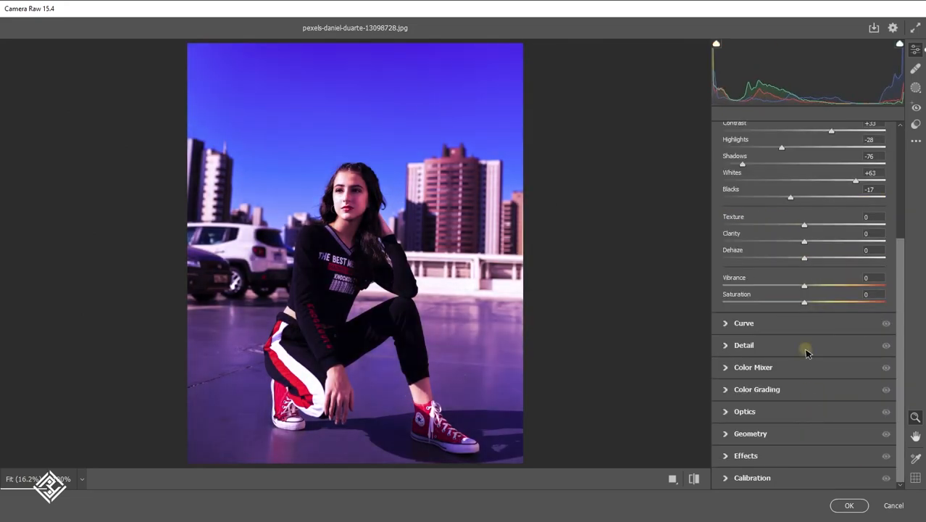
mouse_move(804, 286)
left_mouse_down()
mouse_move(865, 288)
mouse_move(811, 304)
mouse_move(818, 290)
left_mouse_up()
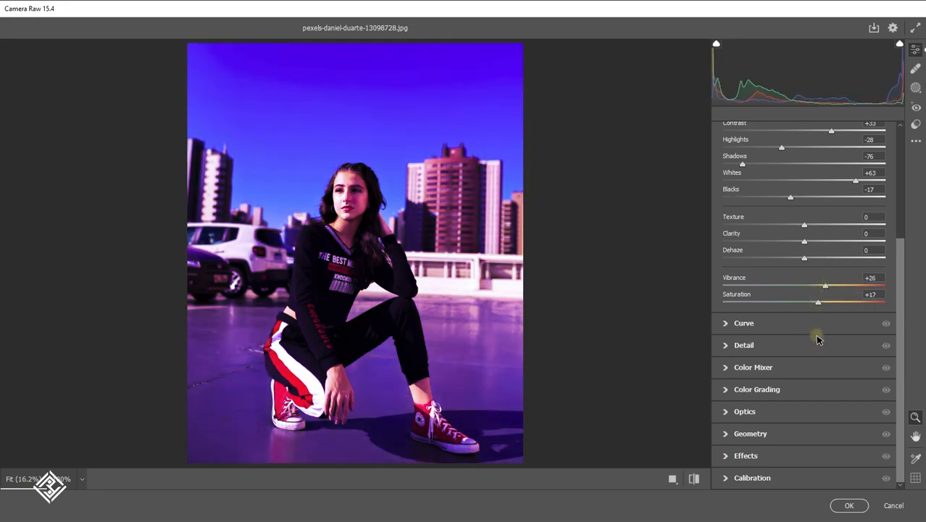
left_click(815, 344)
left_click(848, 505)
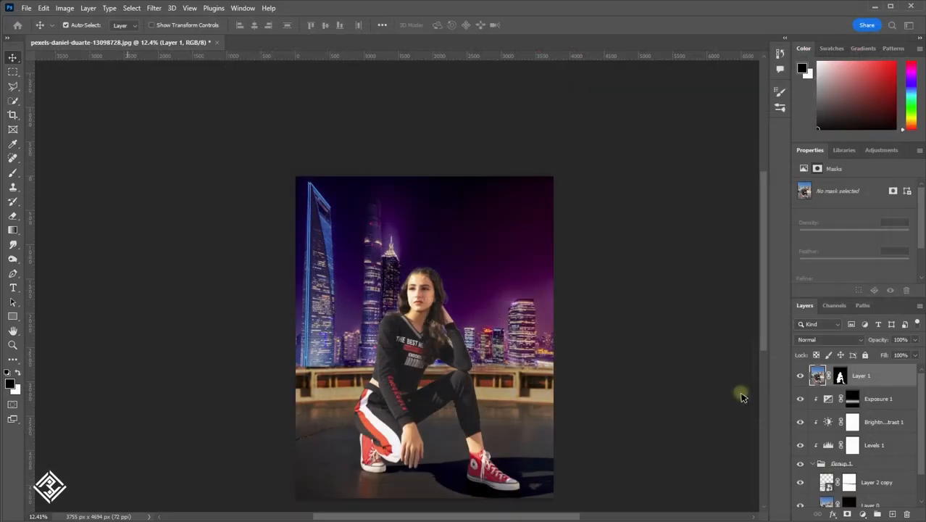
Step: Add a clipped Color Balance adjustment above Exposure 1, with Midtones at Cyan-Red +9, Magenta-Green -54 and Yellow-Blue +63
scroll(510, 316, "down", 3)
scroll(797, 461, "down", 2)
left_click(813, 431)
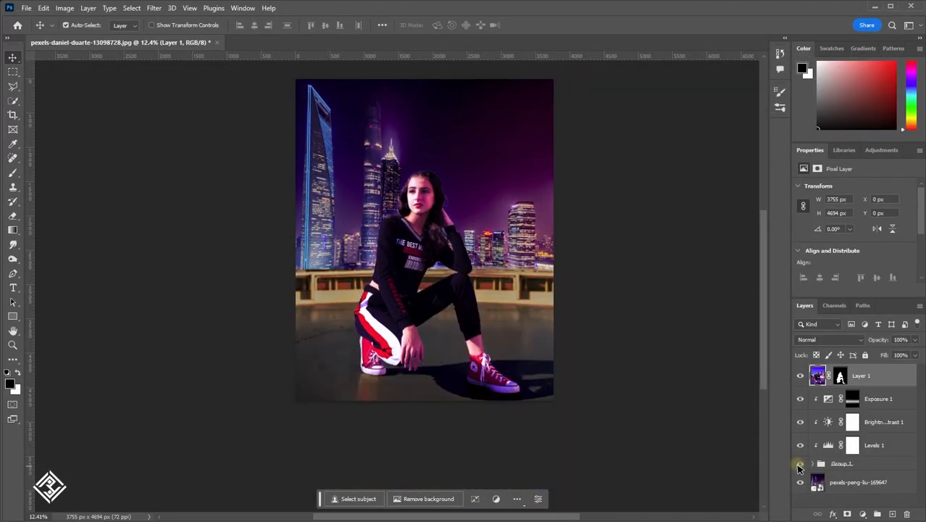
left_click(840, 463)
left_click(852, 422)
left_click(862, 513)
left_click(877, 398)
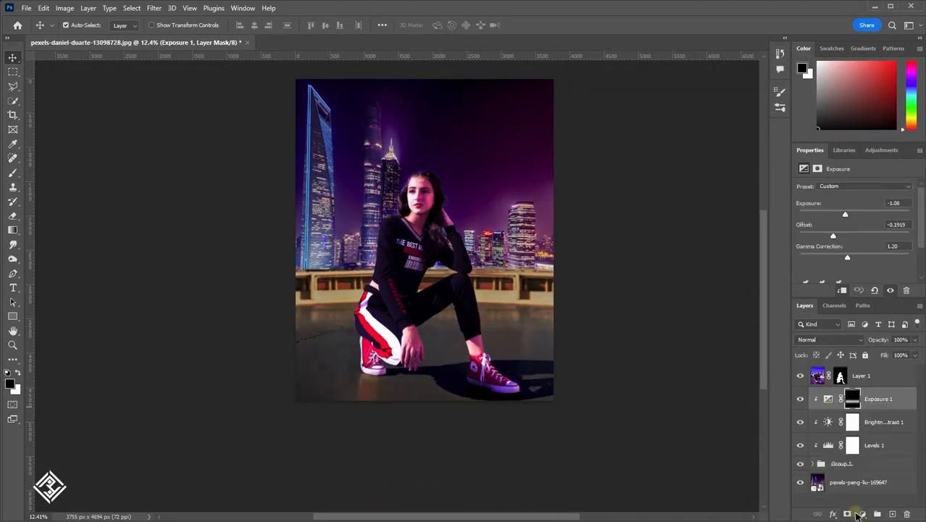
left_click(862, 513)
left_click(865, 417)
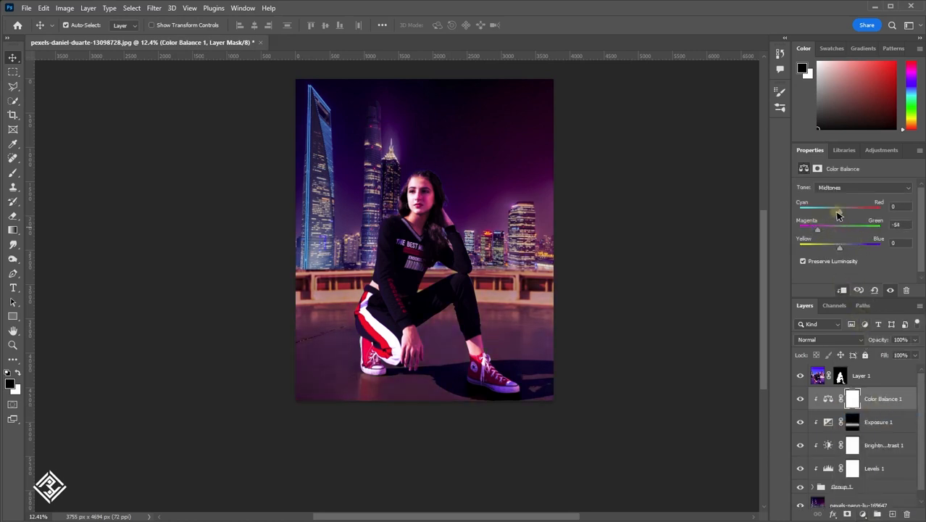
left_click_drag(850, 250, 864, 248)
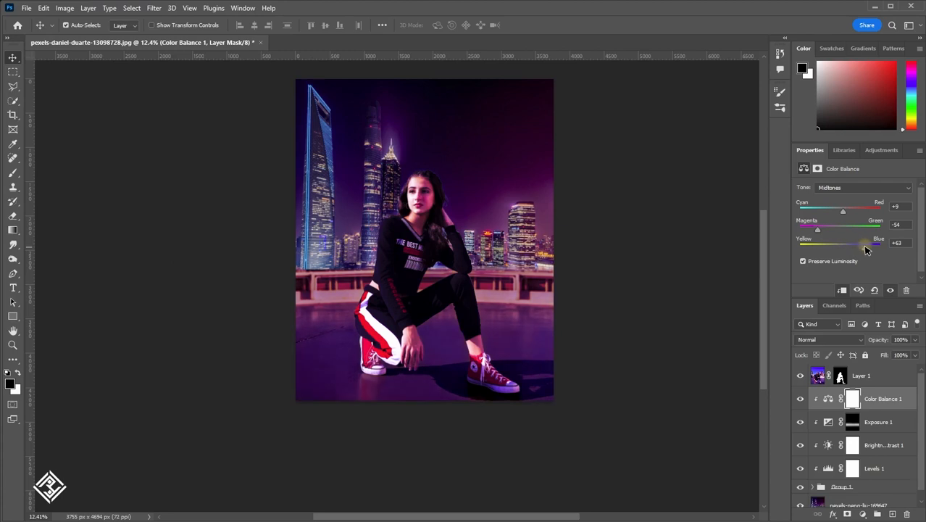
scroll(418, 346, "down", 1)
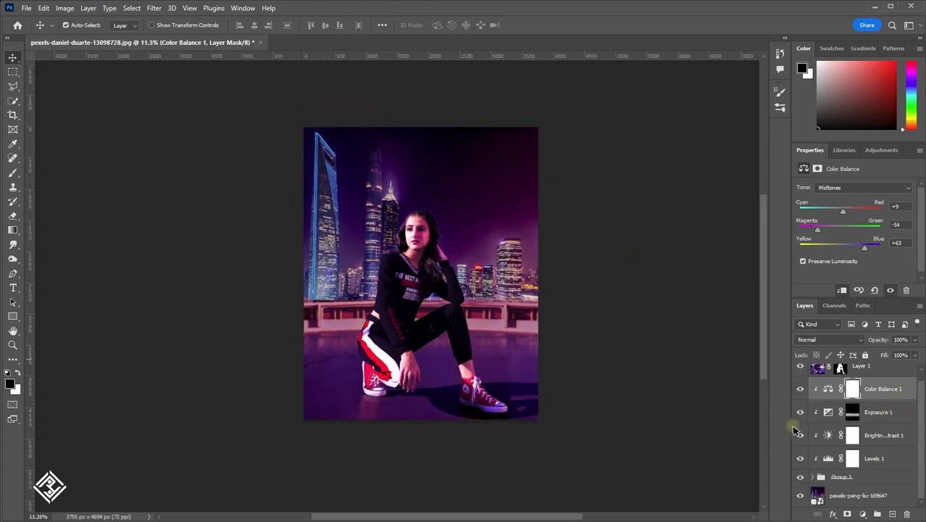
Step: Add an Exposure adjustment clipped to Layer 1, with Exposure +12.73, Offset -0.3687 and Gamma Correction 0.38
left_click(877, 375)
left_click(862, 513)
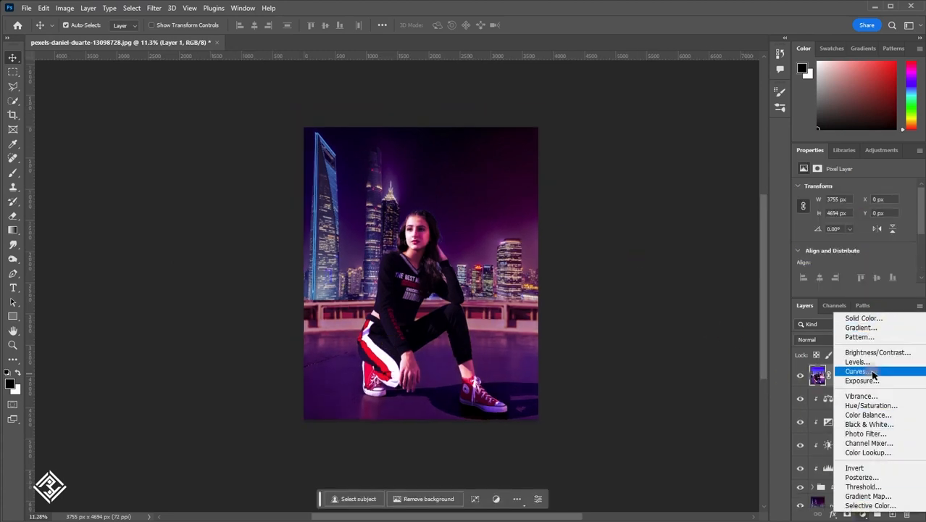
left_click(866, 384)
left_click_drag(853, 214, 899, 212)
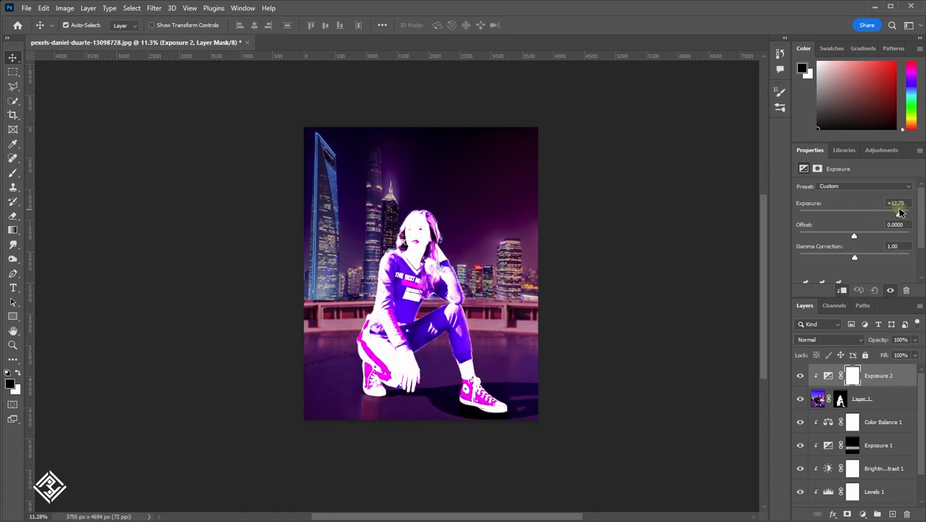
left_click_drag(855, 235, 813, 235)
left_click_drag(870, 254, 885, 255)
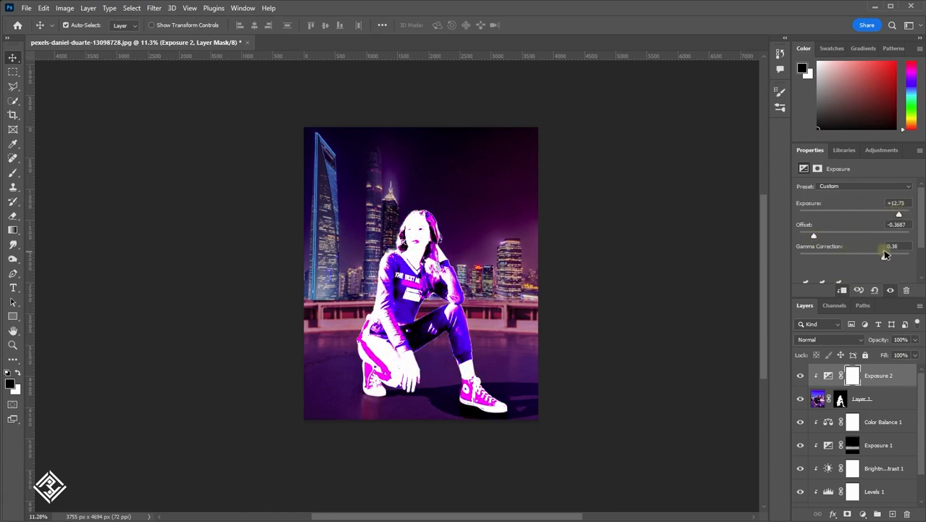
Step: Invert the Exposure 2 mask to black and prepare a soft white brush at 3% flow for painting highlights
left_click(851, 375)
left_click(877, 272)
left_click(12, 172)
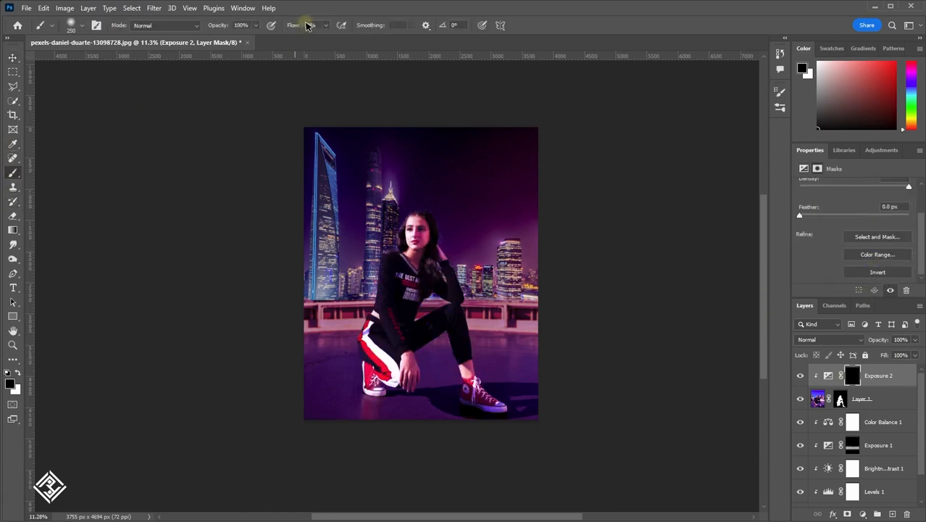
scroll(360, 447, "up", 1)
scroll(360, 447, "up", 5)
scroll(398, 327, "up", 5)
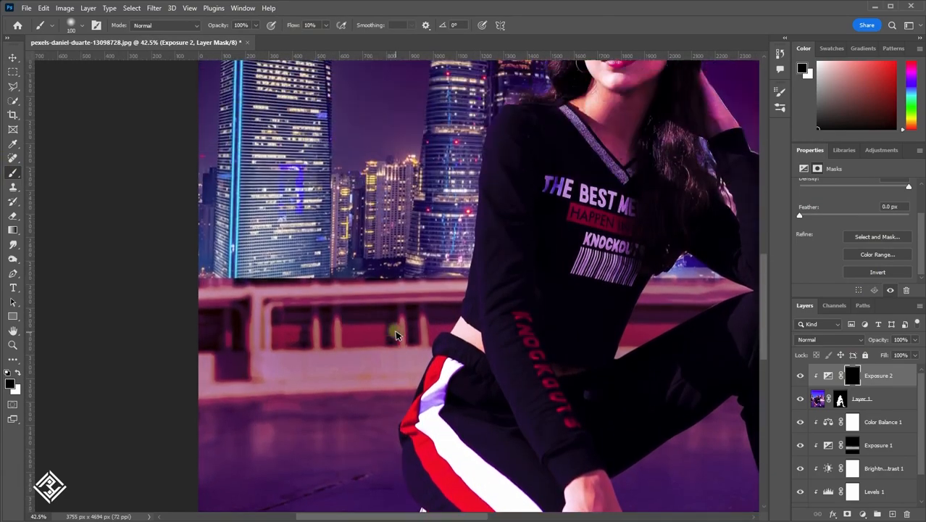
scroll(438, 290, "down", 1)
scroll(551, 247, "up", 2)
key("bracketleft")
key("bracketleft")
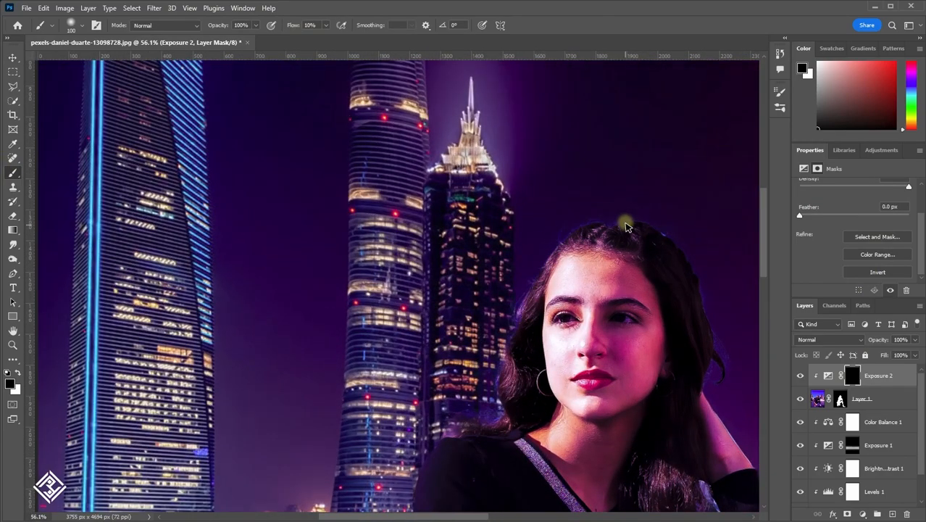
key("x")
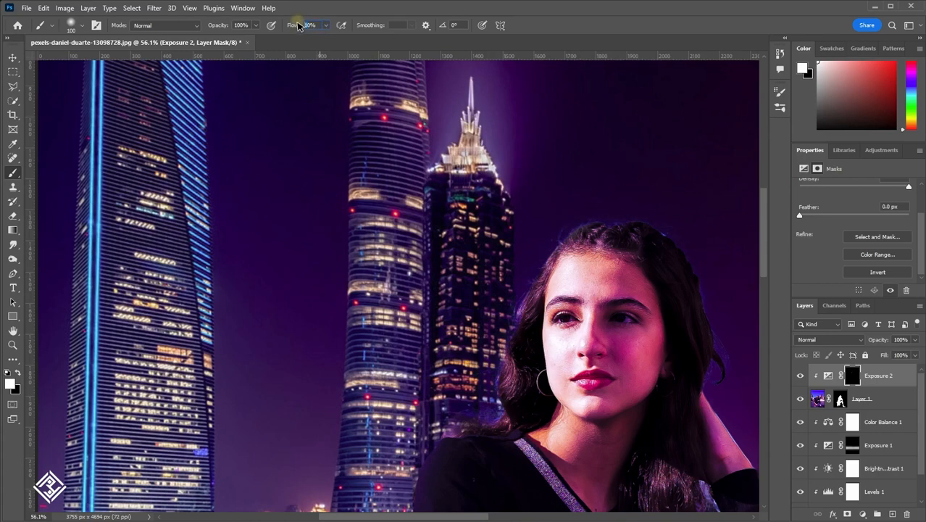
scroll(507, 289, "down", 2)
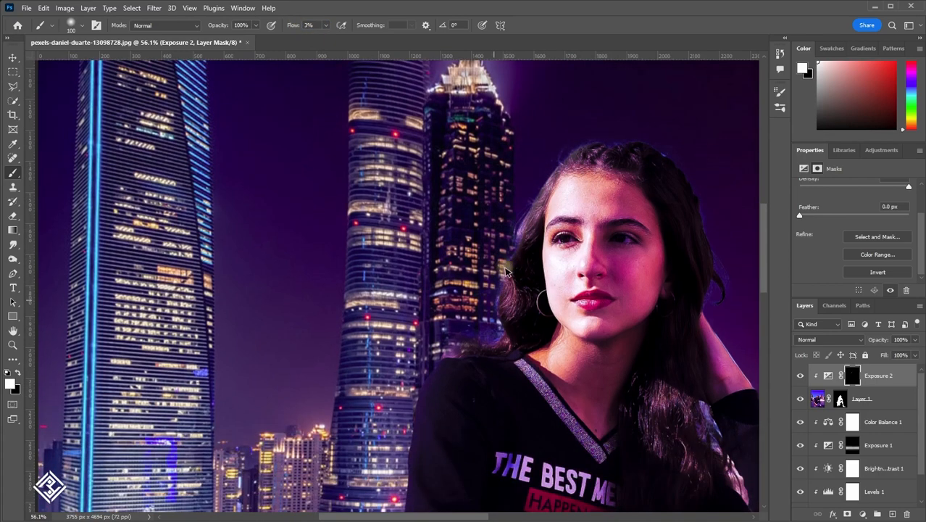
Step: Paint a highlight along the edge of the woman's hair on the Exposure 2 mask with a size 60 brush
scroll(464, 335, "up", 1)
scroll(465, 336, "up", 1)
key("bracketleft")
key("bracketleft")
key("bracketleft")
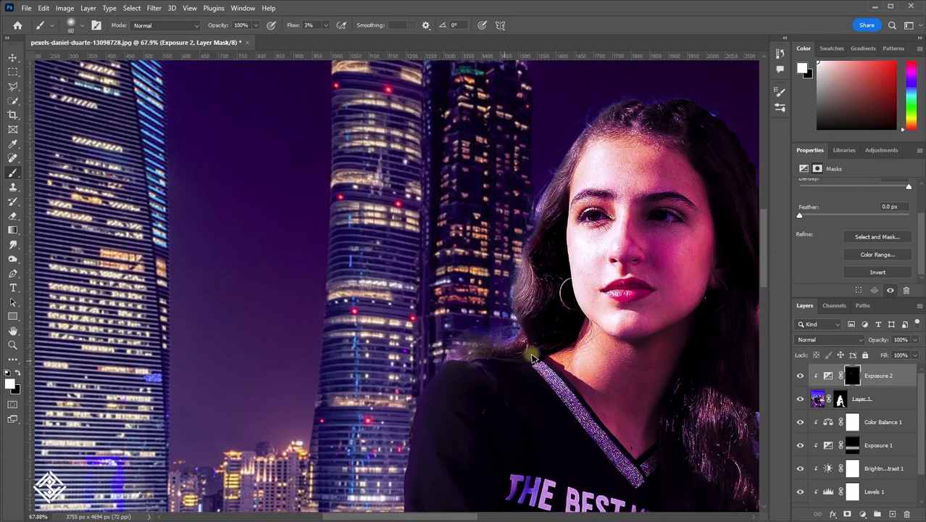
Step: Paint a soft rim light on the Exposure 2 mask along the outer edge of the shoulder and sleeve
scroll(427, 355, "down", 2)
scroll(428, 326, "down", 4)
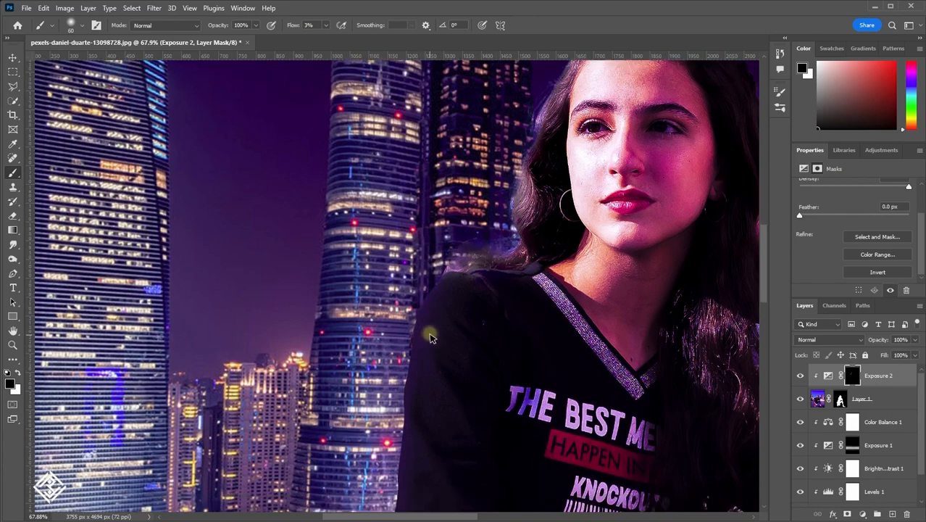
scroll(426, 319, "down", 3)
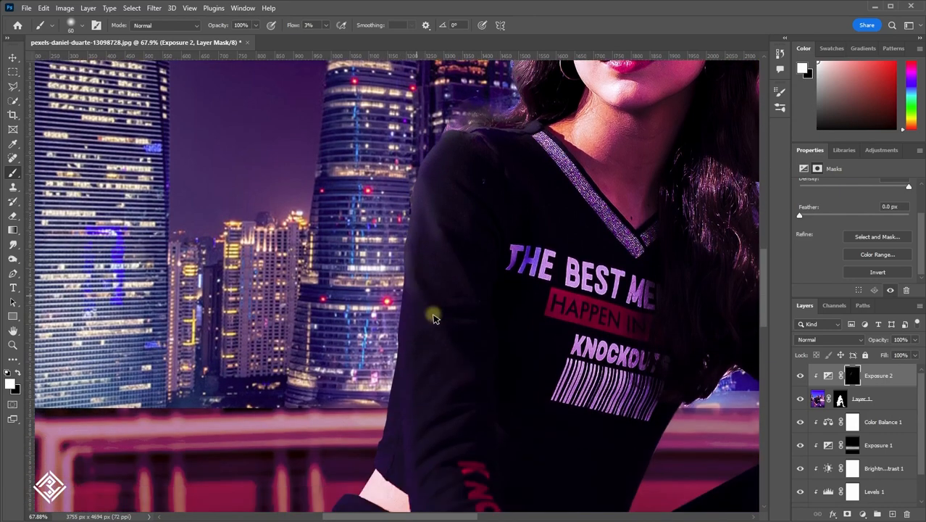
scroll(414, 141, "up", 2)
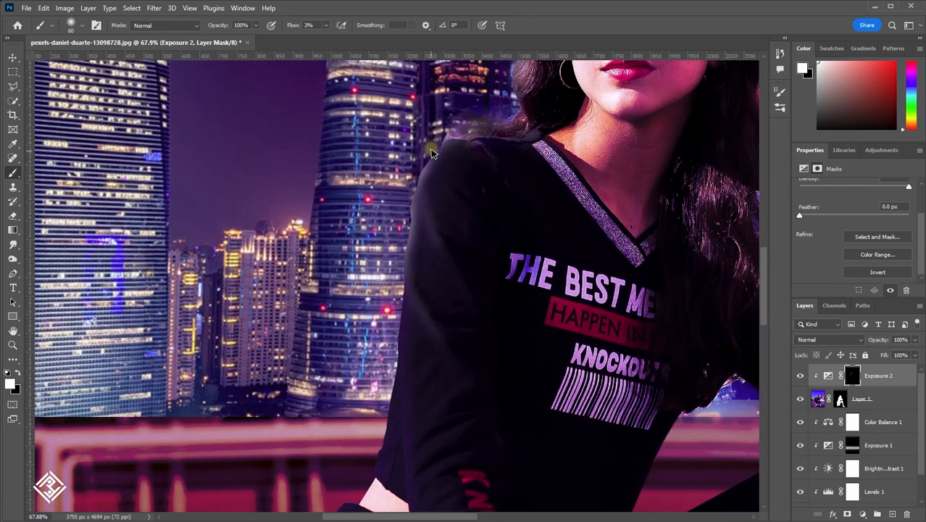
scroll(428, 166, "down", 2)
scroll(386, 352, "down", 2)
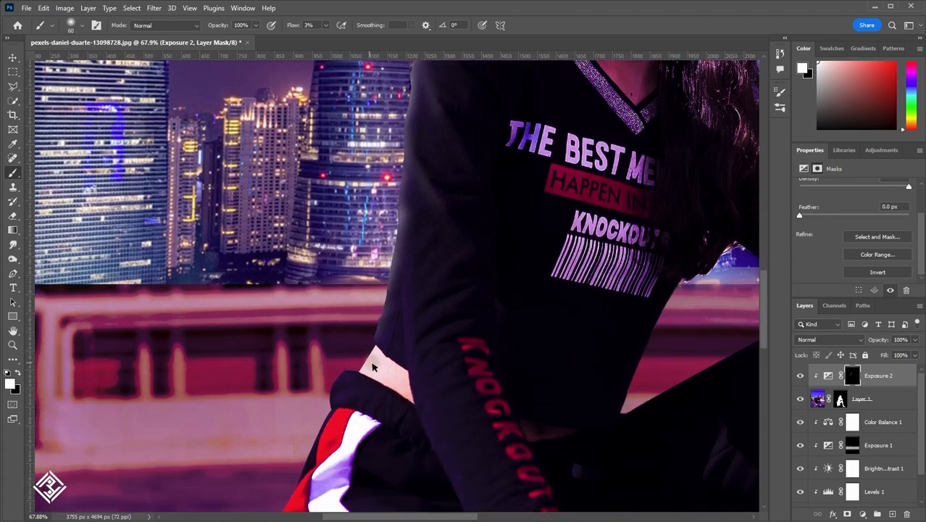
scroll(372, 290, "up", 2)
scroll(398, 229, "up", 1)
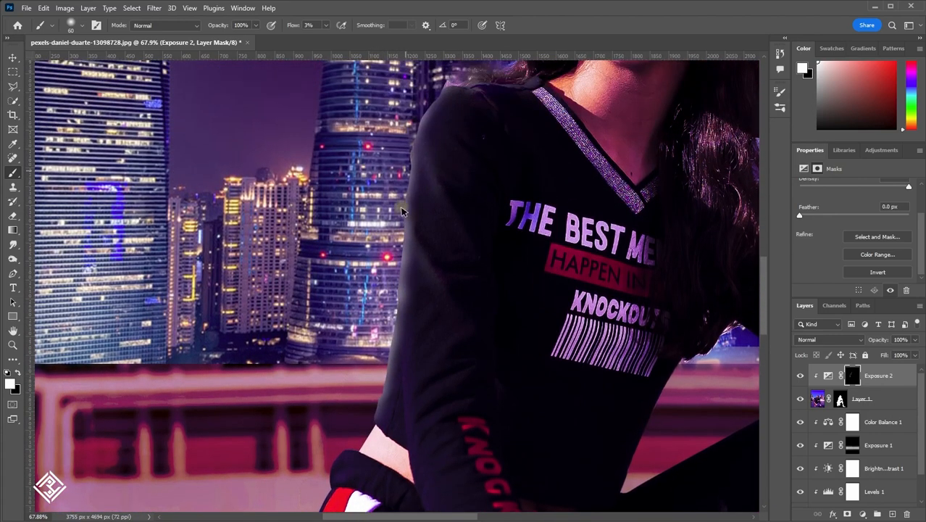
Step: Paint rim light on the Exposure 2 mask along the outer hip and the front edge of the raised leg and ankle
scroll(363, 253, "down", 4)
scroll(290, 322, "down", 2)
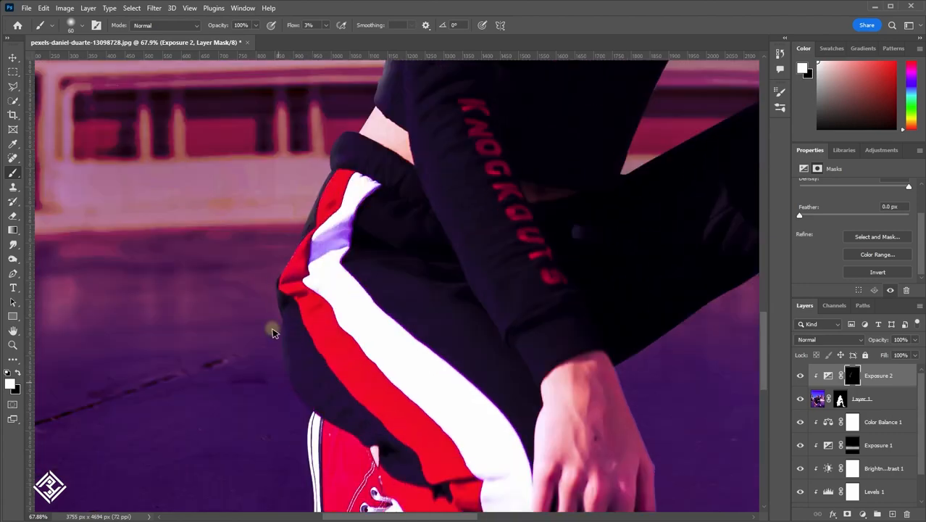
scroll(282, 290, "down", 1)
scroll(278, 341, "down", 2)
scroll(316, 480, "down", 4)
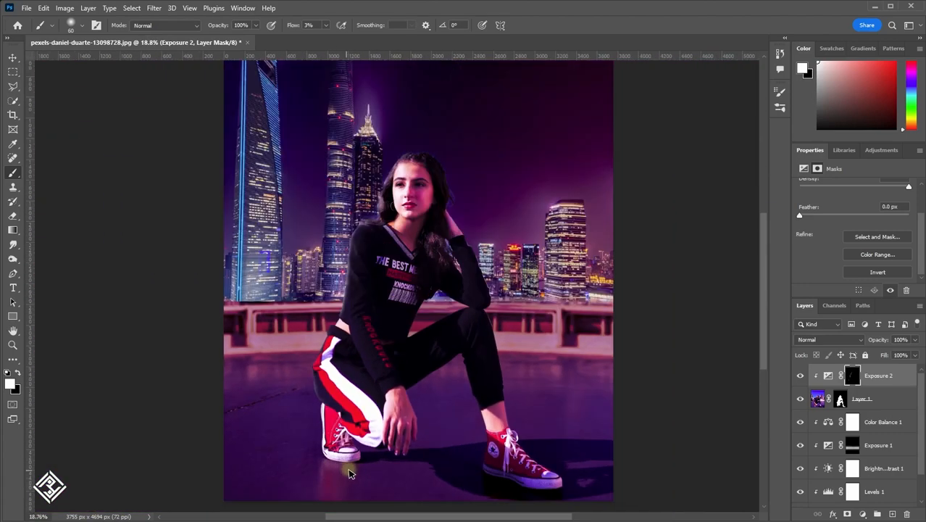
scroll(550, 435, "up", 5)
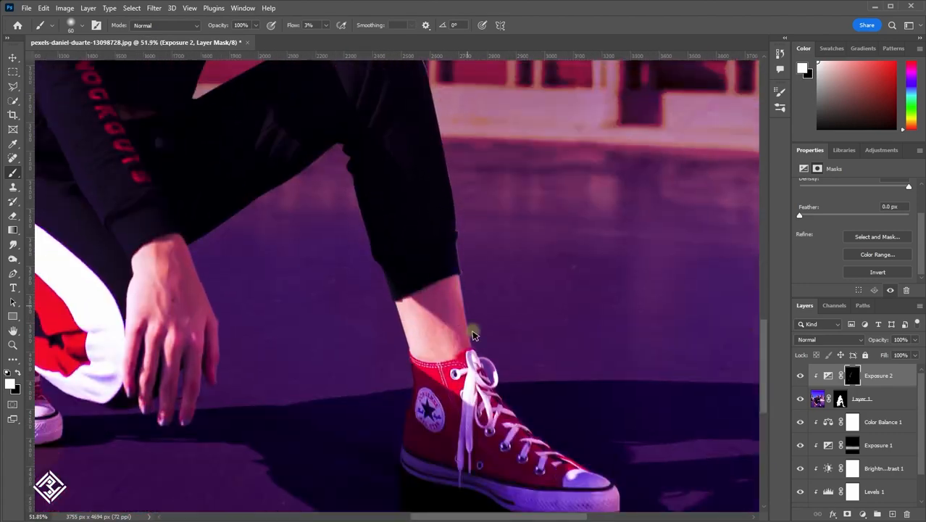
scroll(442, 239, "up", 3)
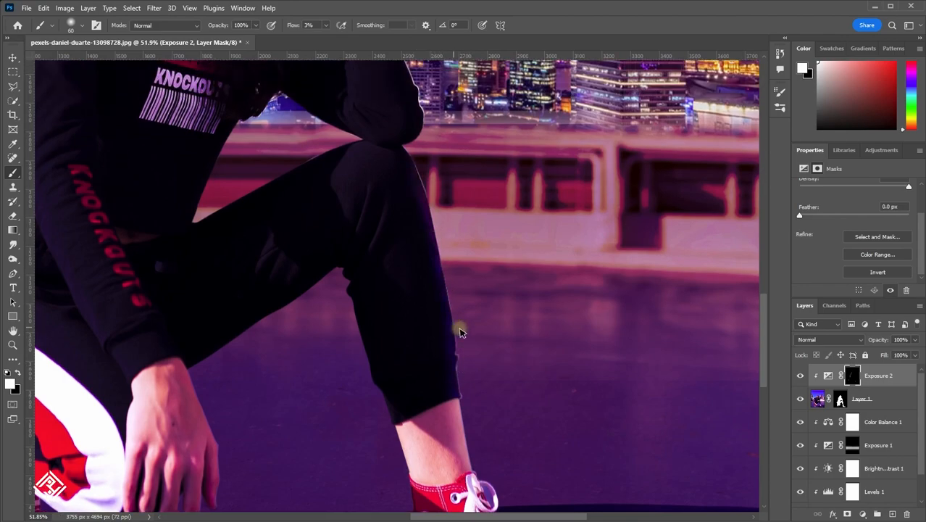
scroll(435, 290, "up", 2)
scroll(421, 210, "up", 2)
scroll(373, 190, "up", 1)
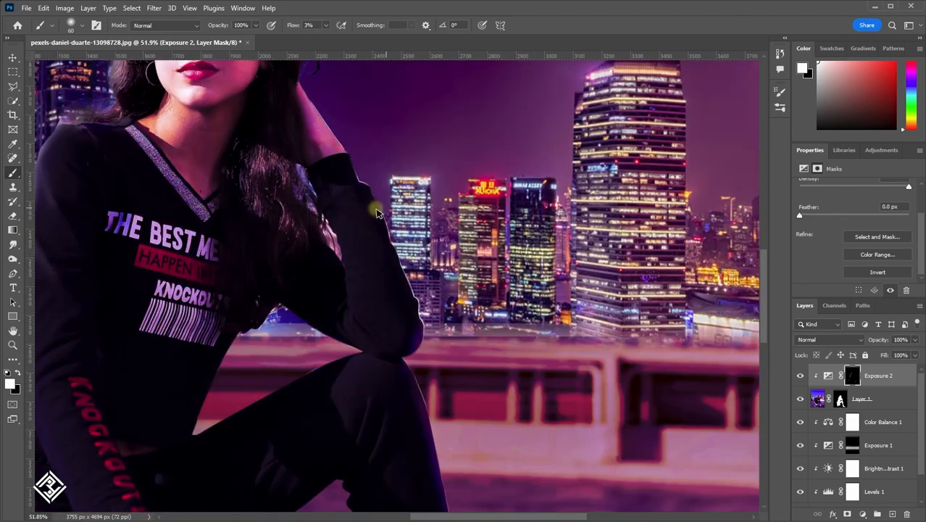
Step: Paint rim light on the Exposure 2 mask along the bent arm's sleeve, elbow and knee edges
scroll(362, 174, "up", 1)
scroll(398, 266, "up", 3)
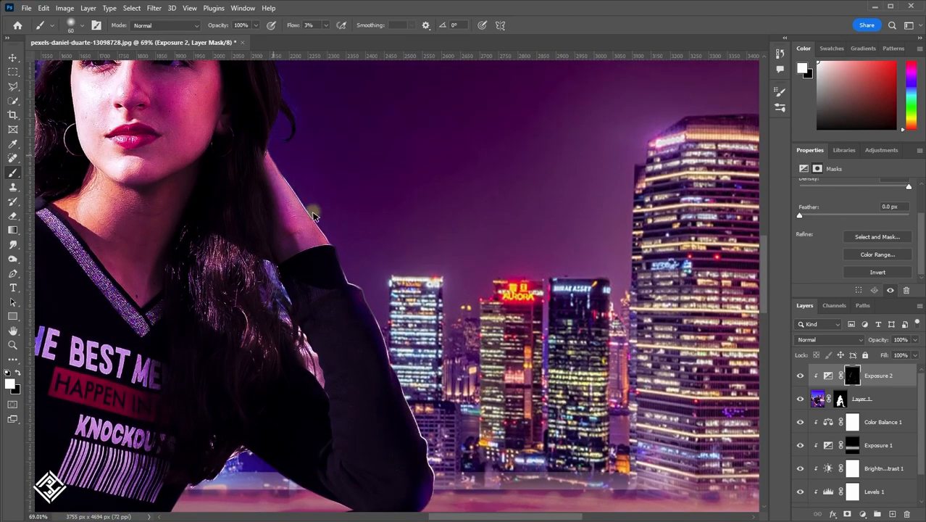
scroll(420, 474, "down", 1)
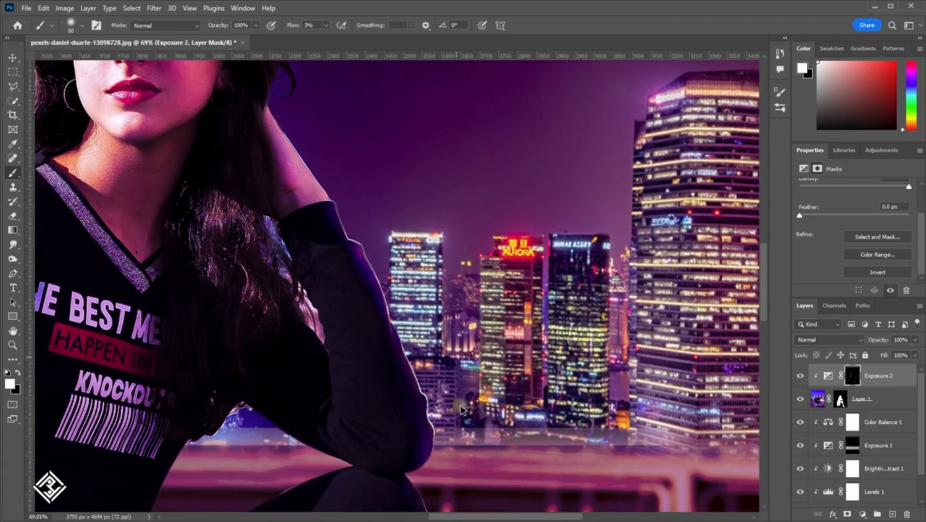
scroll(402, 442, "down", 3)
scroll(357, 387, "down", 4)
scroll(272, 264, "up", 5)
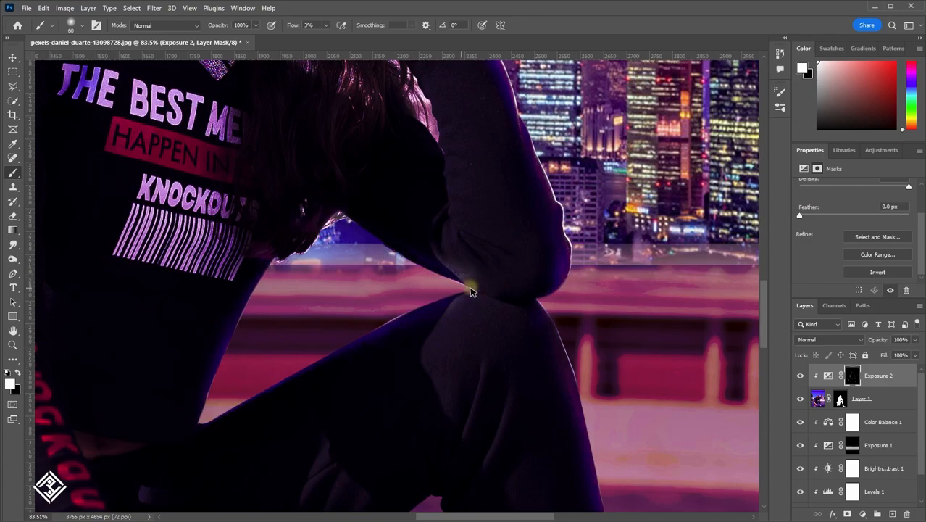
scroll(595, 374, "up", 1)
Step: Paint highlights on the Exposure 2 mask along the crown and back of the hair and the raised forearm, checking the whole figure
scroll(540, 364, "down", 4)
scroll(532, 289, "up", 2)
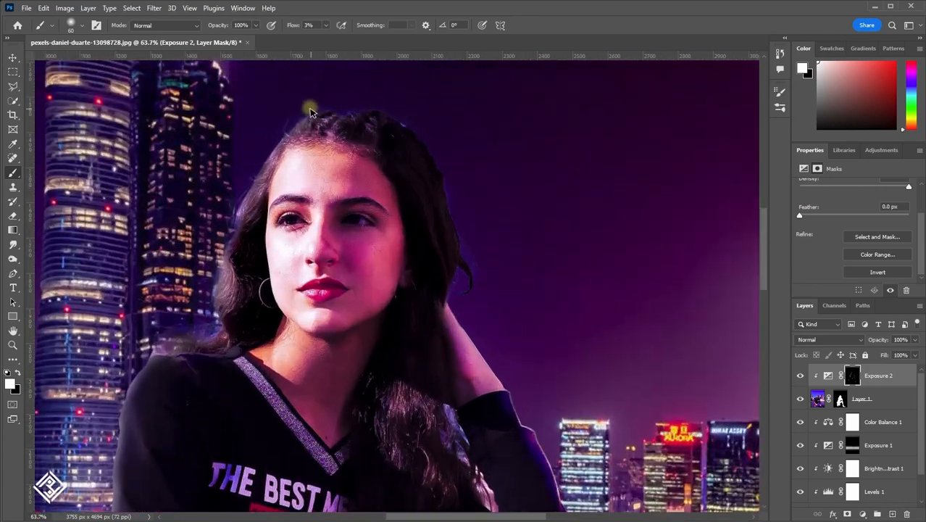
scroll(467, 247, "down", 1)
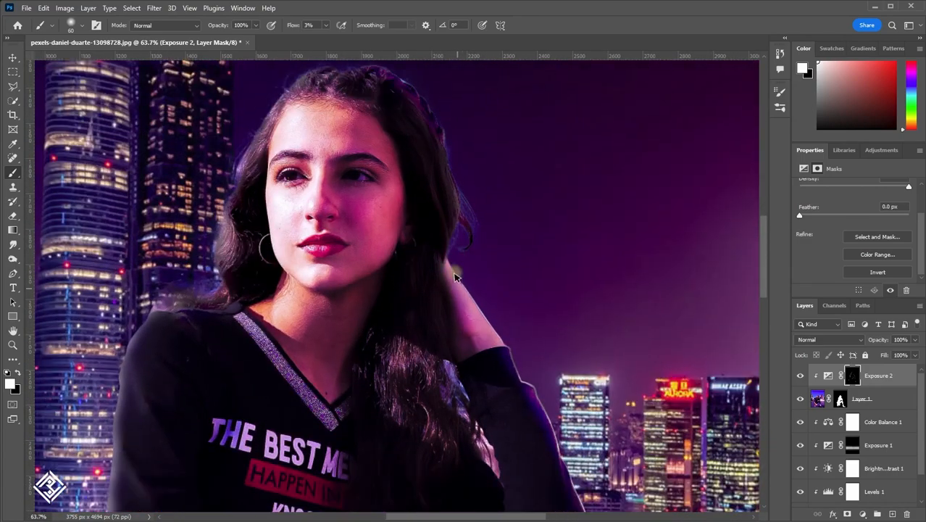
scroll(456, 277, "down", 6)
scroll(478, 319, "up", 1)
scroll(304, 316, "down", 1)
scroll(312, 318, "up", 2)
scroll(412, 325, "down", 3)
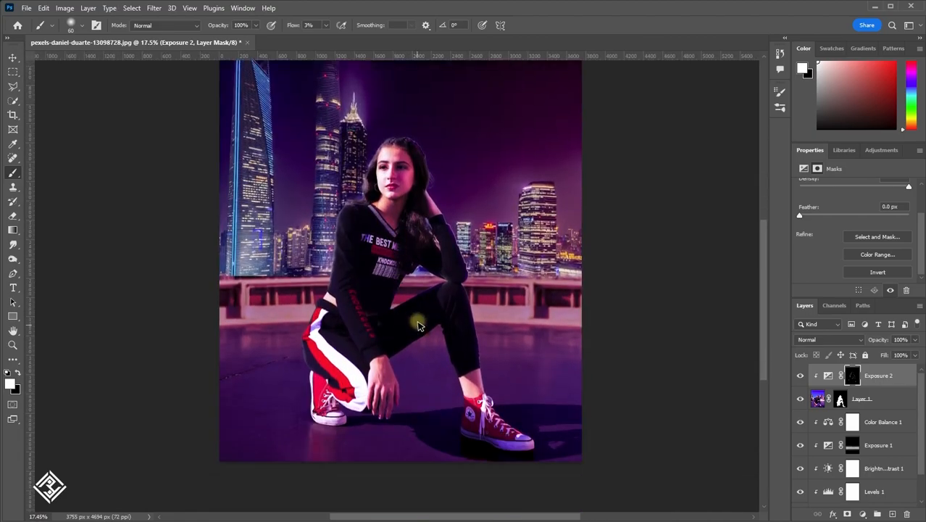
scroll(406, 305, "up", 5)
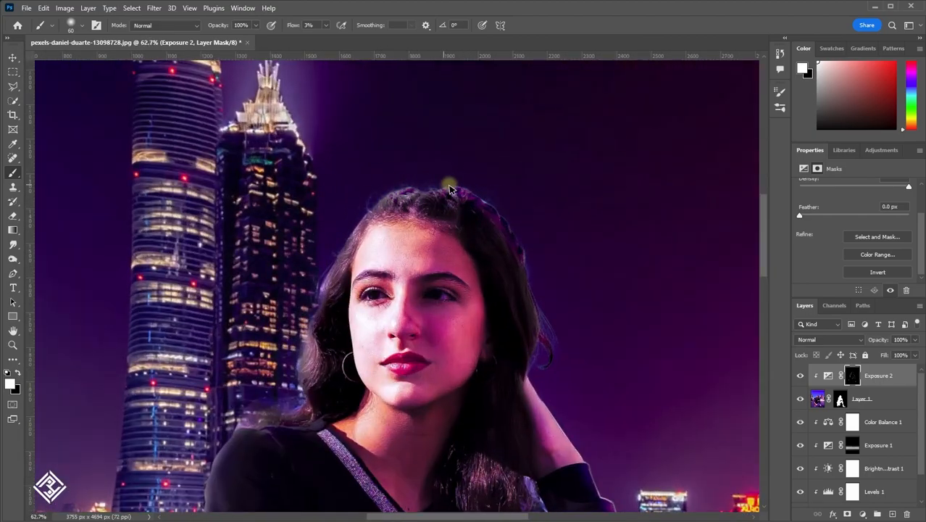
scroll(383, 205, "down", 5)
scroll(498, 329, "up", 5)
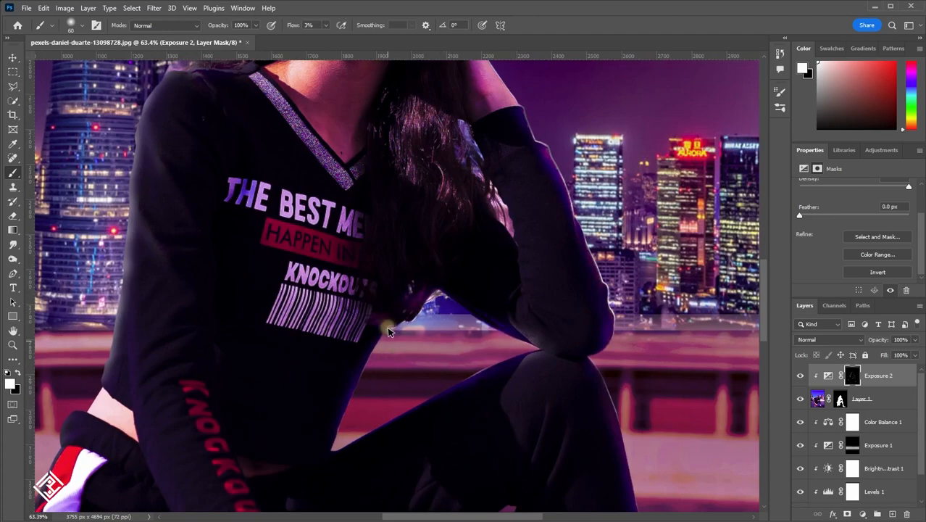
scroll(523, 318, "down", 6)
scroll(481, 348, "up", 1)
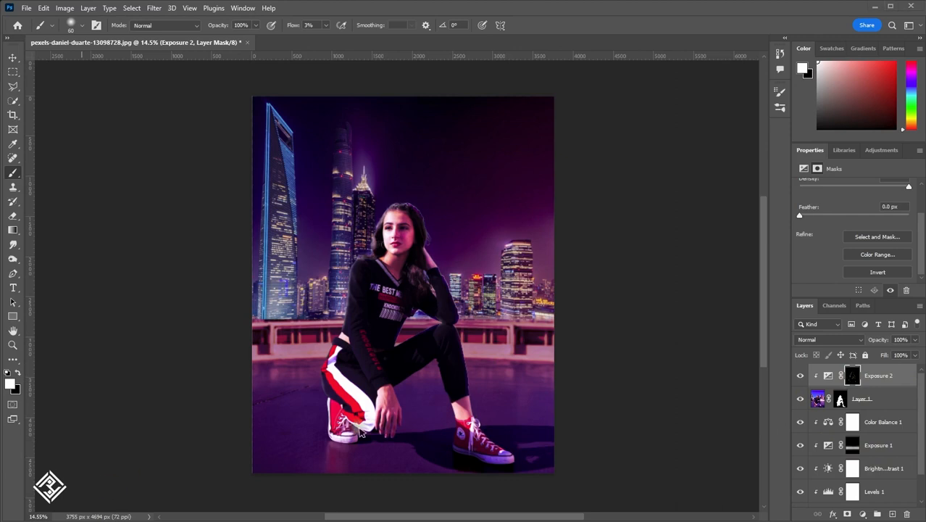
Step: Add a light magenta Solid Color fill above Layer 2 copy in Group 1 and invert its mask to black
scroll(844, 476, "down", 2)
left_click(842, 476)
left_click(812, 477)
left_click(876, 449)
left_click(862, 513)
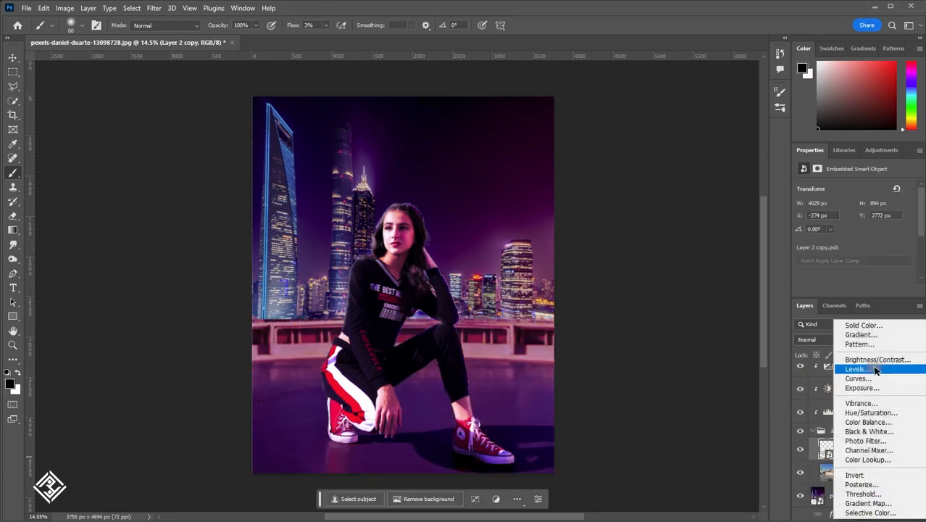
left_click(864, 324)
type("a800ff")
left_click_drag(553, 138, 516, 136)
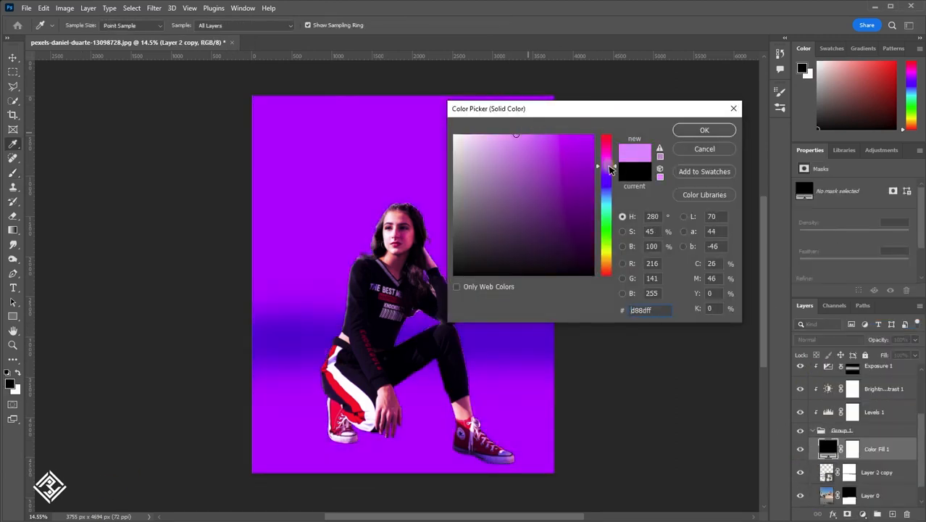
left_click_drag(607, 167, 607, 162)
left_click(704, 130)
left_click(852, 449)
scroll(878, 269, "down", 3)
left_click(878, 272)
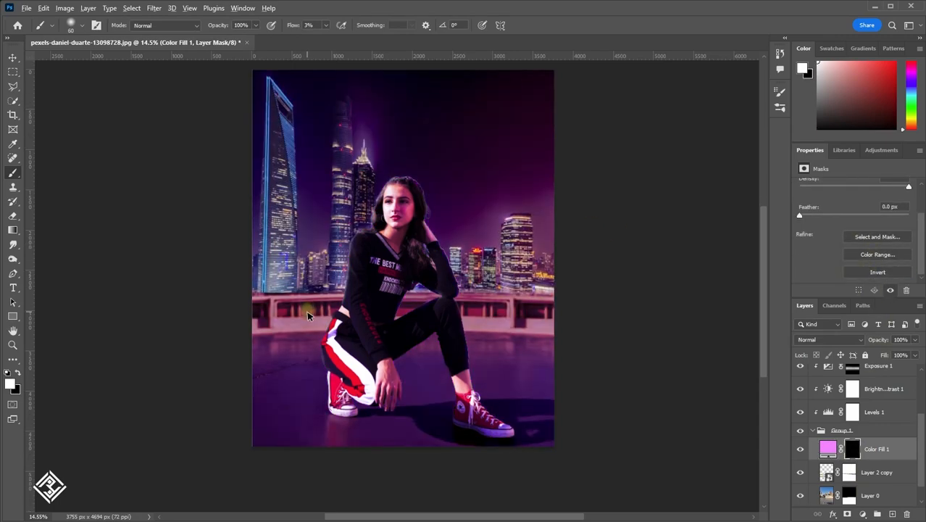
Step: Paint a pink glow along the rooftop wall's upper edge with a size 200 brush and feather the mask to 126 px
scroll(290, 322, "up", 6)
mouse_move(238, 308)
left_mouse_down()
mouse_move(211, 305)
mouse_move(638, 307)
mouse_move(73, 317)
left_mouse_up()
scroll(72, 317, "down", 3)
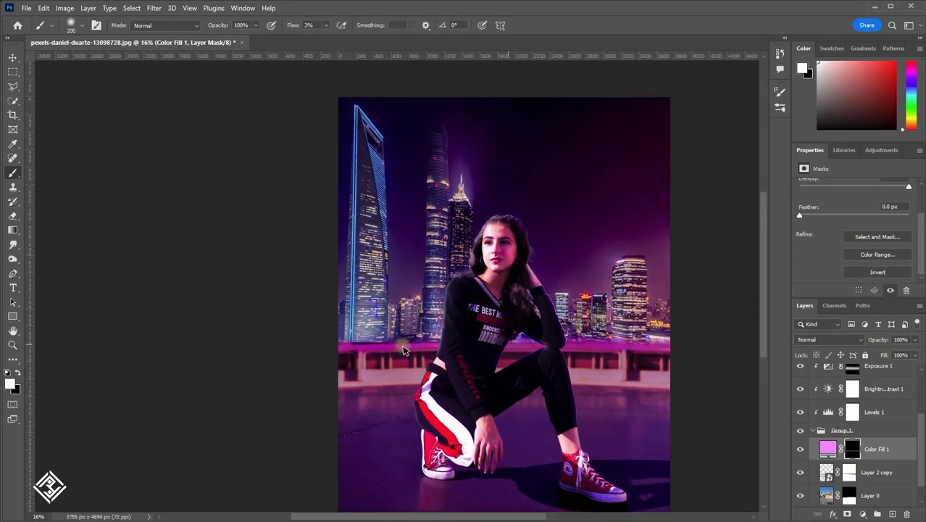
left_click_drag(839, 213, 885, 214)
scroll(568, 386, "up", 2)
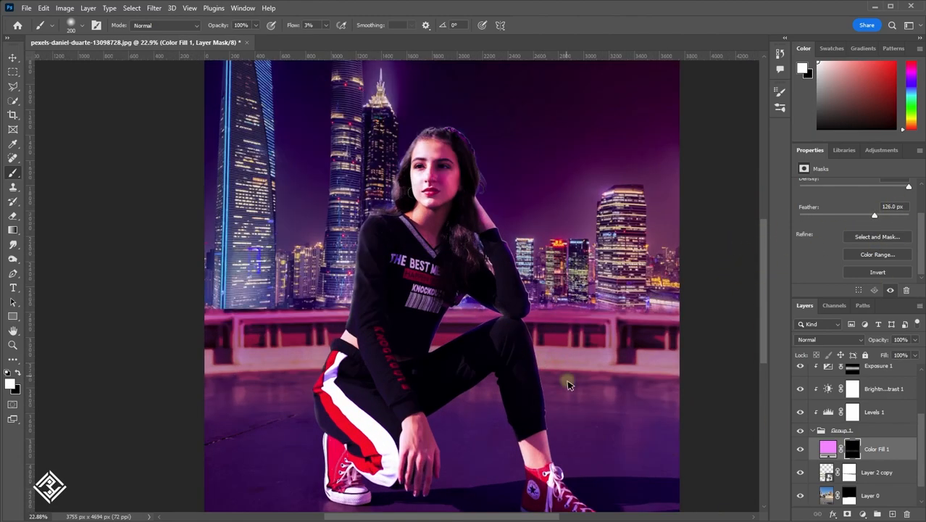
Step: Add a white Solid Color fill above the pexels-peng-liu-169647 skyline layer and invert its mask to black
scroll(899, 450, "down", 2)
left_click(859, 496)
left_click(862, 514)
left_click(879, 318)
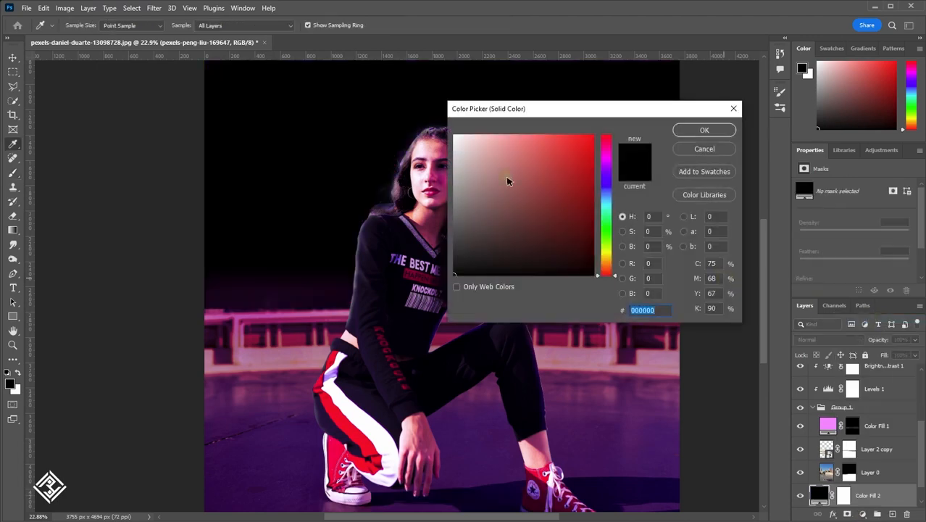
left_click_drag(509, 180, 452, 132)
left_click(695, 129)
left_click(805, 191)
left_click(877, 272)
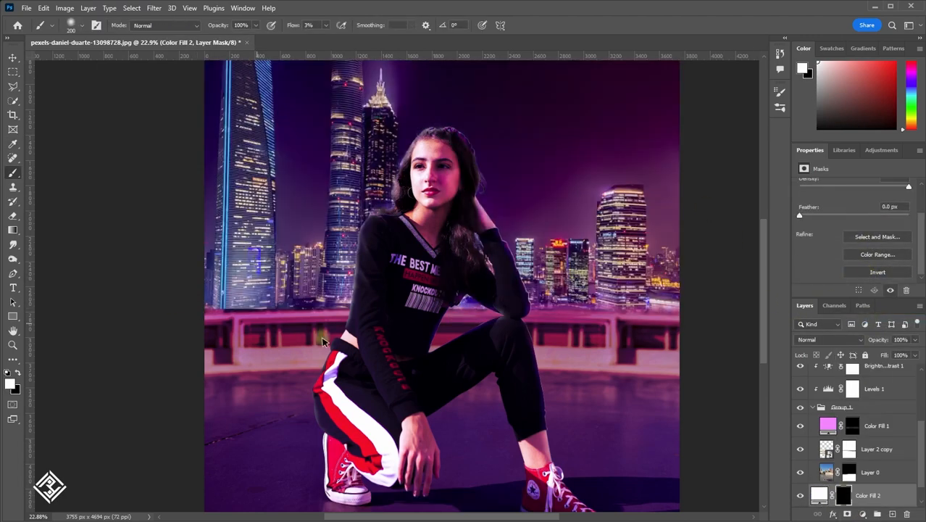
Step: Paint soft white haze along the base of the skyline on the Color Fill 2 mask with a size 200 brush at 3% flow
scroll(196, 293, "down", 1)
mouse_move(175, 285)
left_mouse_down()
mouse_move(417, 294)
mouse_move(451, 273)
left_mouse_up()
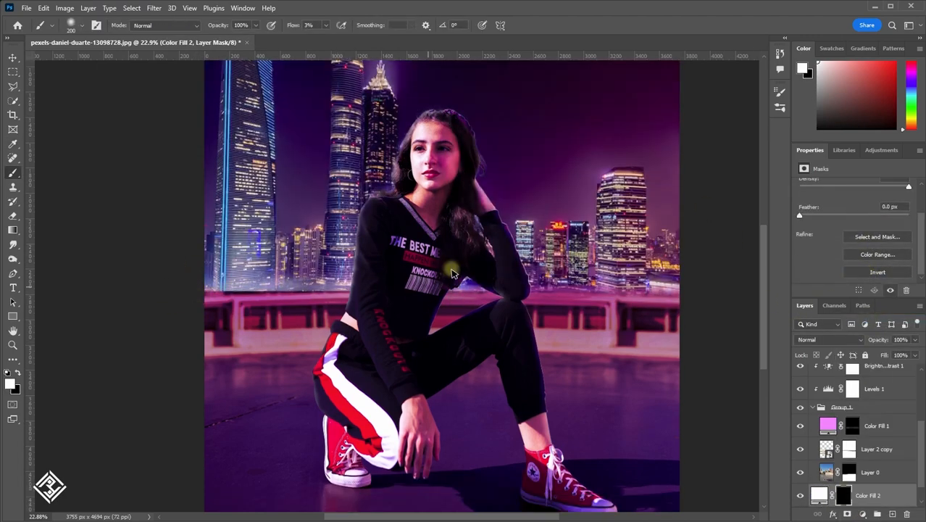
mouse_move(498, 293)
left_mouse_down()
mouse_move(744, 279)
mouse_move(669, 297)
mouse_move(603, 294)
mouse_move(701, 294)
left_mouse_up()
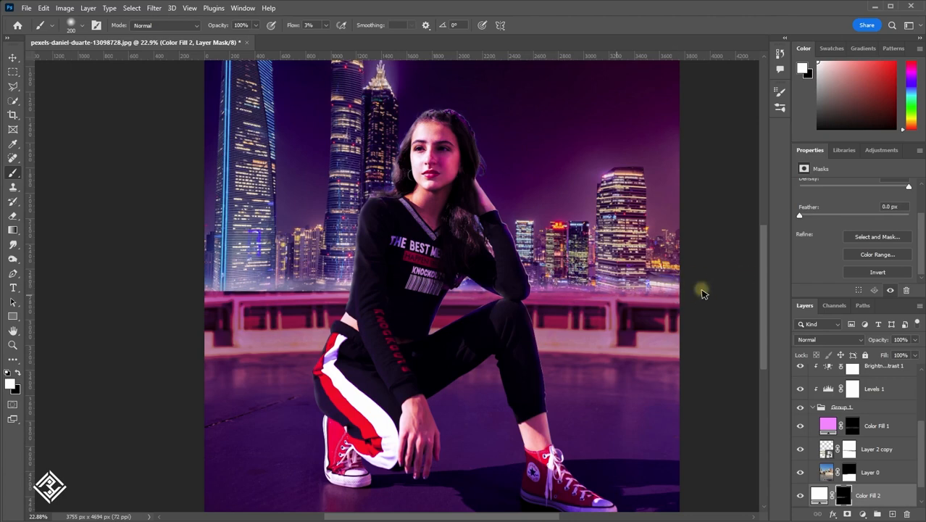
mouse_move(603, 287)
left_mouse_down()
mouse_move(301, 291)
mouse_move(459, 281)
mouse_move(344, 282)
left_mouse_up()
Step: Add a white Solid Color fill above Color Fill 1 in Group 1 and invert its mask to black
left_click(872, 431)
scroll(873, 443, "down", 1)
left_click(862, 513)
left_click(874, 317)
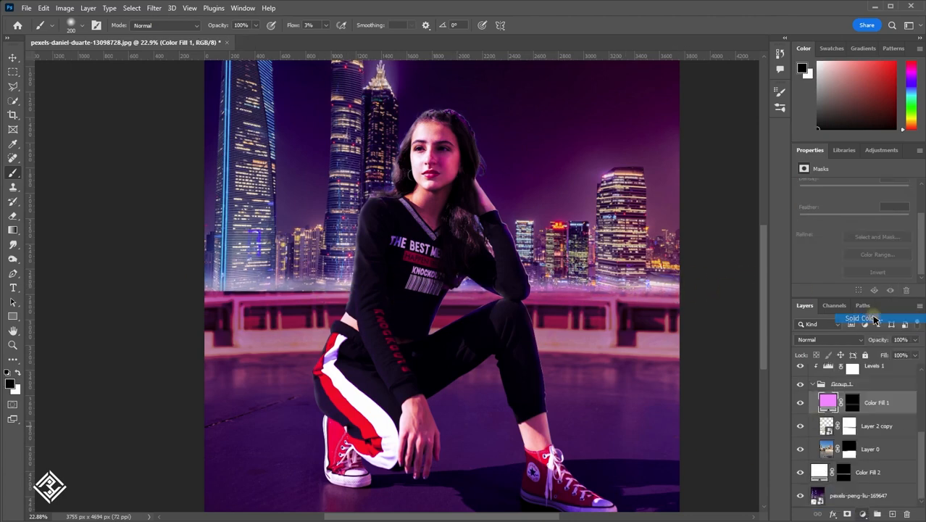
left_click_drag(558, 211, 452, 134)
left_click(704, 130)
left_click(851, 397)
left_click(875, 273)
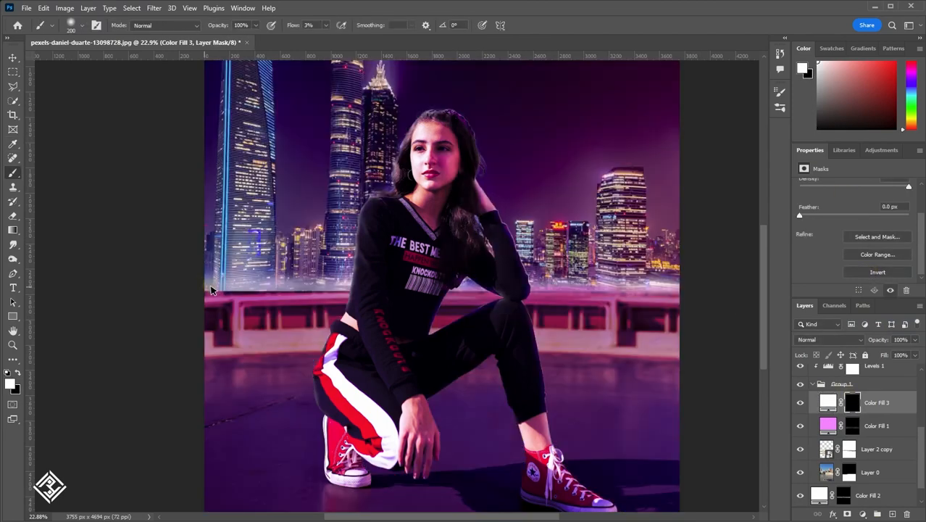
Step: Paint haze at 9% flow on the Color Fill 3 mask over the dark gap between the tall towers and the wall
scroll(186, 299, "up", 2)
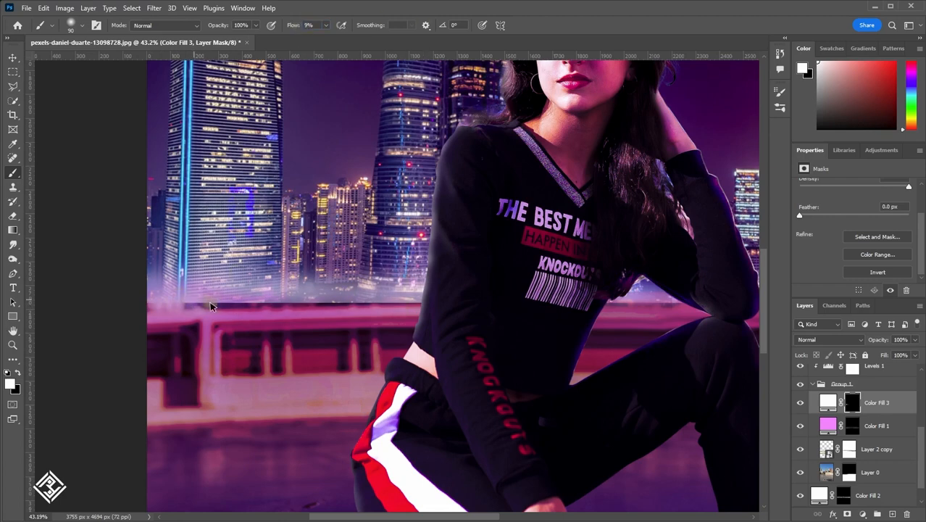
left_click_drag(210, 306, 264, 304)
mouse_move(383, 302)
left_mouse_down()
mouse_move(273, 306)
mouse_move(378, 305)
left_mouse_up()
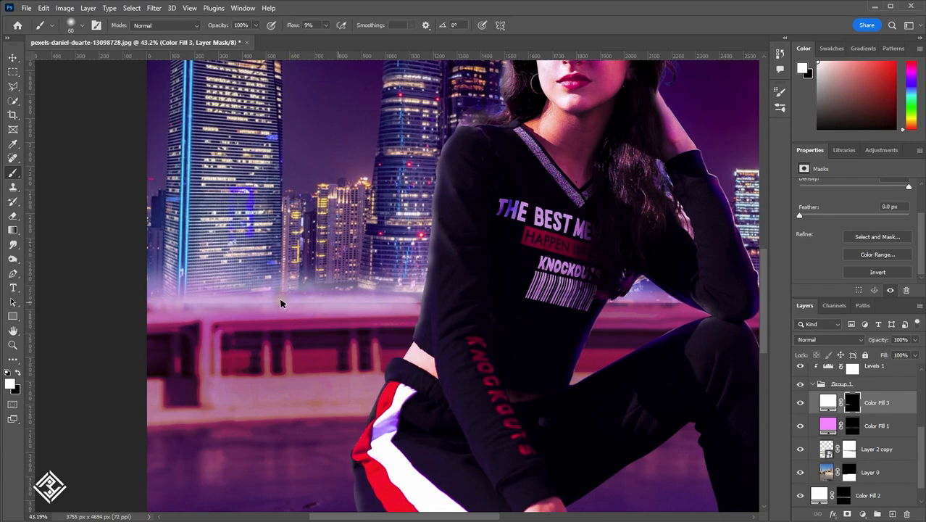
Step: Paint haze on the Color Fill 3 mask in the opening between the woman's torso and bent arm with a size 60 brush
scroll(202, 298, "down", 5)
scroll(422, 302, "up", 6)
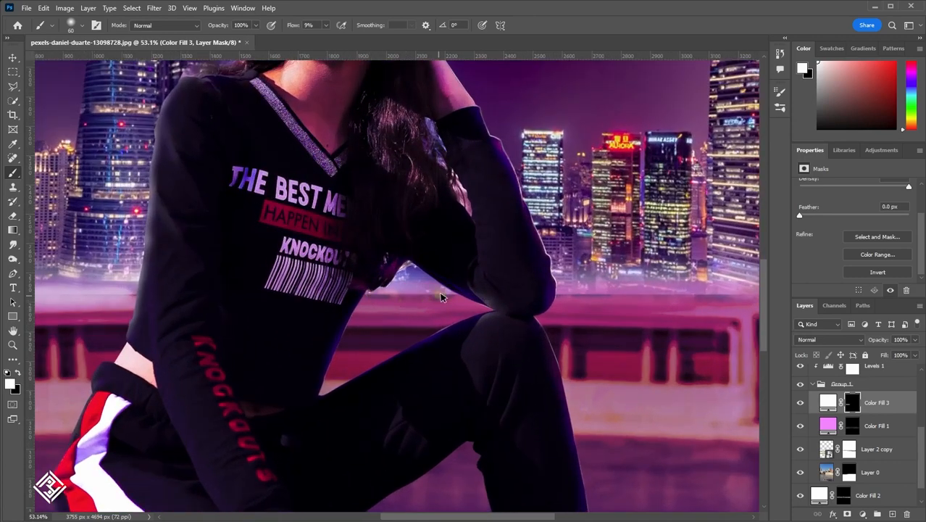
mouse_move(441, 295)
left_mouse_down()
mouse_move(371, 286)
mouse_move(426, 301)
left_mouse_up()
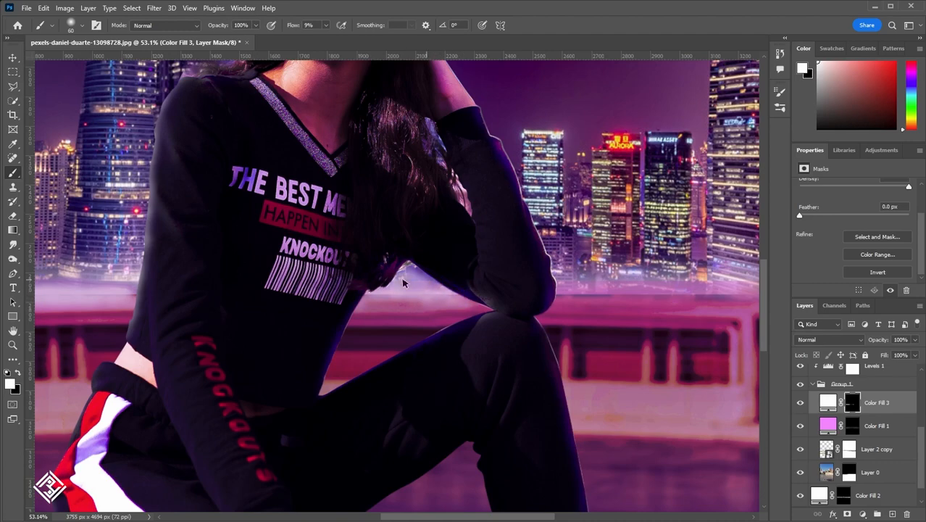
left_click_drag(404, 282, 345, 292)
Step: Extend the haze on the Color Fill 3 mask along the wall top between the elbow and the far image edge, brush size 90
scroll(206, 291, "down", 5)
scroll(632, 303, "up", 3)
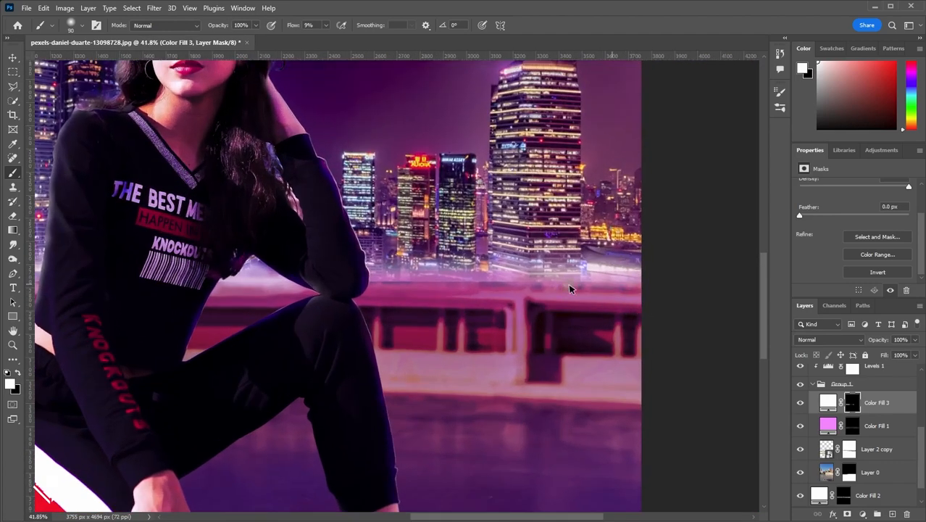
mouse_move(569, 288)
left_mouse_down()
mouse_move(421, 276)
mouse_move(523, 293)
mouse_move(610, 284)
mouse_move(412, 277)
mouse_move(459, 285)
mouse_move(423, 284)
left_mouse_up()
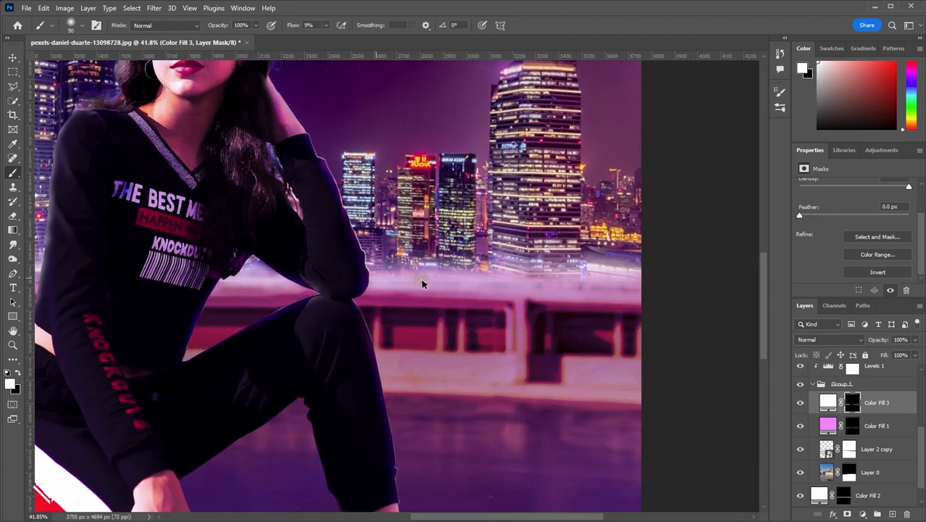
Step: Feather the Color Fill 3 mask to 5.3 px and inspect the haze line up close
scroll(576, 311, "down", 3)
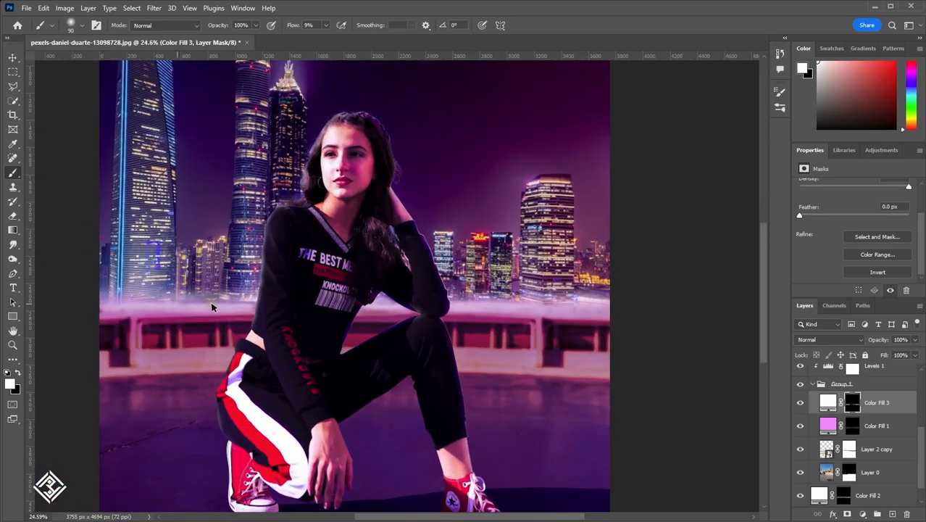
scroll(435, 370, "down", 2)
left_click_drag(822, 215, 847, 215)
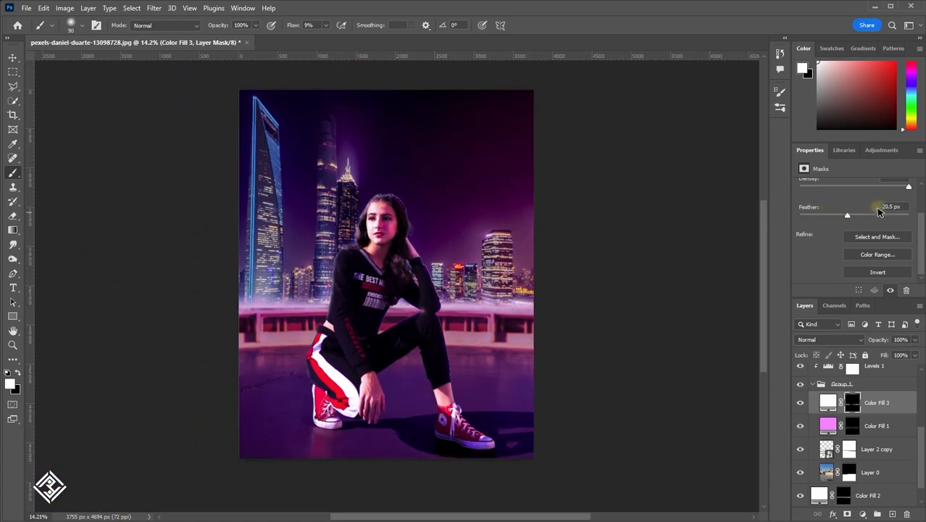
scroll(152, 335, "up", 4)
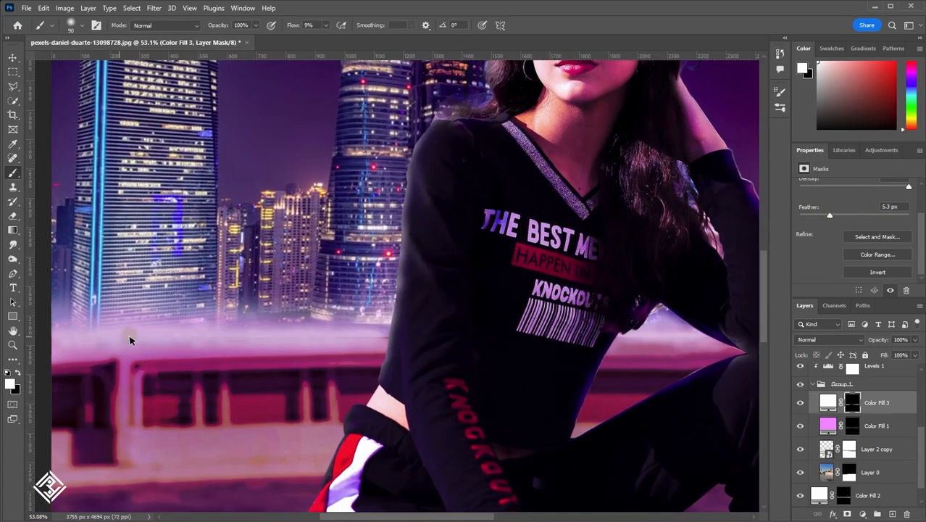
scroll(382, 341, "down", 3)
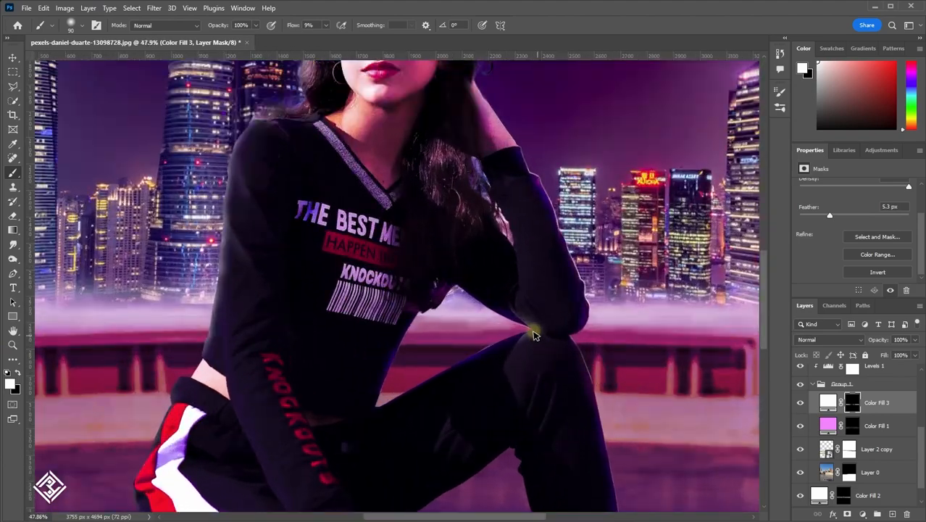
Step: Place OpticsPlus_Combo_04.png as an embedded object and move its layer directly above pexels-peng-liu-169647
scroll(504, 310, "down", 1)
scroll(420, 356, "down", 3)
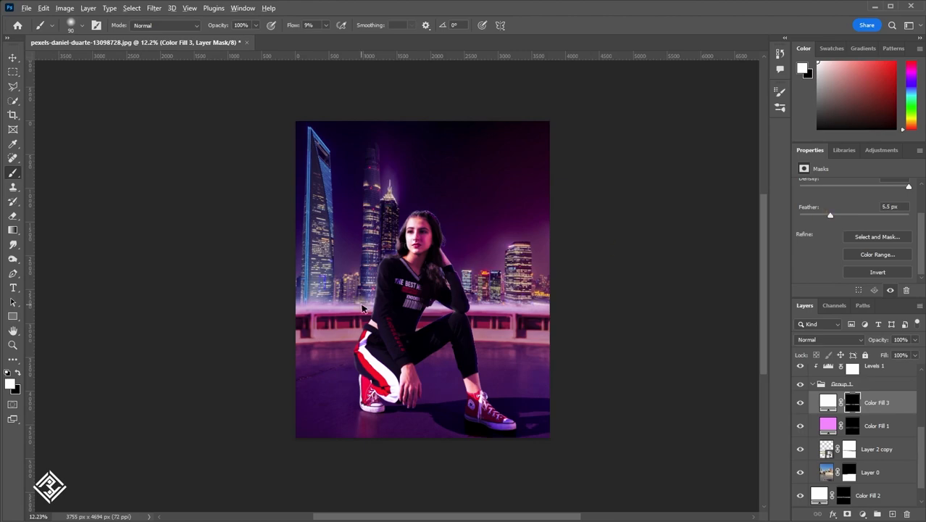
scroll(368, 330, "up", 4)
scroll(376, 341, "down", 3)
scroll(413, 332, "down", 1)
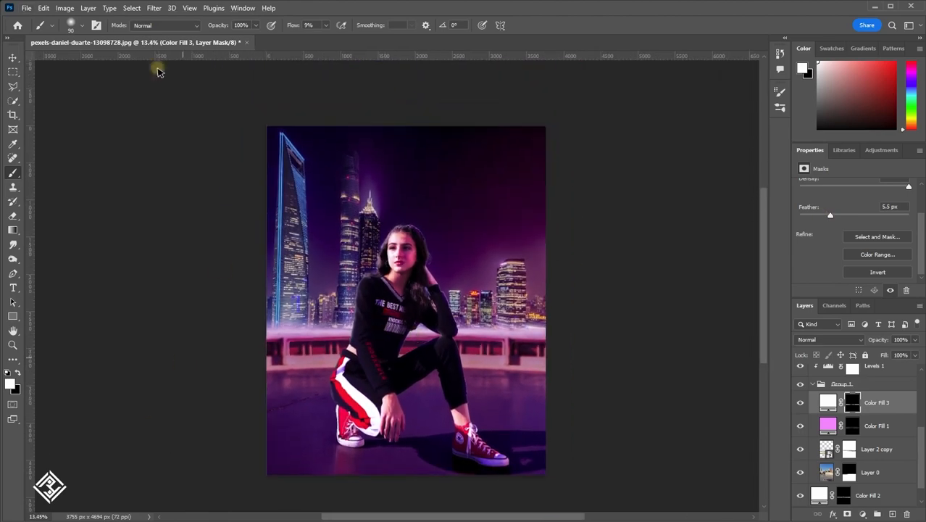
left_click(26, 8)
left_click(83, 250)
left_click(133, 83)
left_click(368, 269)
scroll(875, 380, "down", 1)
left_click_drag(874, 379, 874, 482)
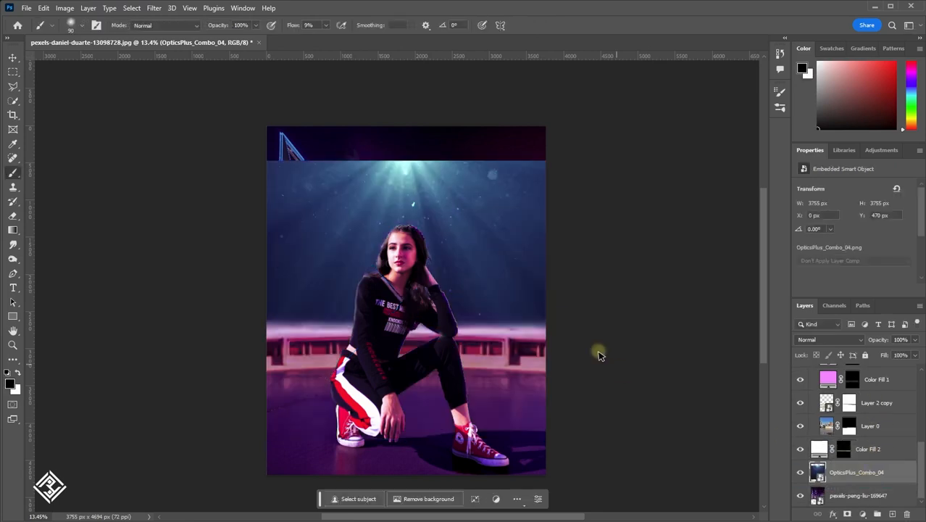
Step: Rotate the OpticsPlus_Combo_04 overlay 180° and set its blend mode to Screen
key("ctrl+t")
left_click_drag(572, 153, 269, 438)
left_click(554, 24)
left_click(830, 339)
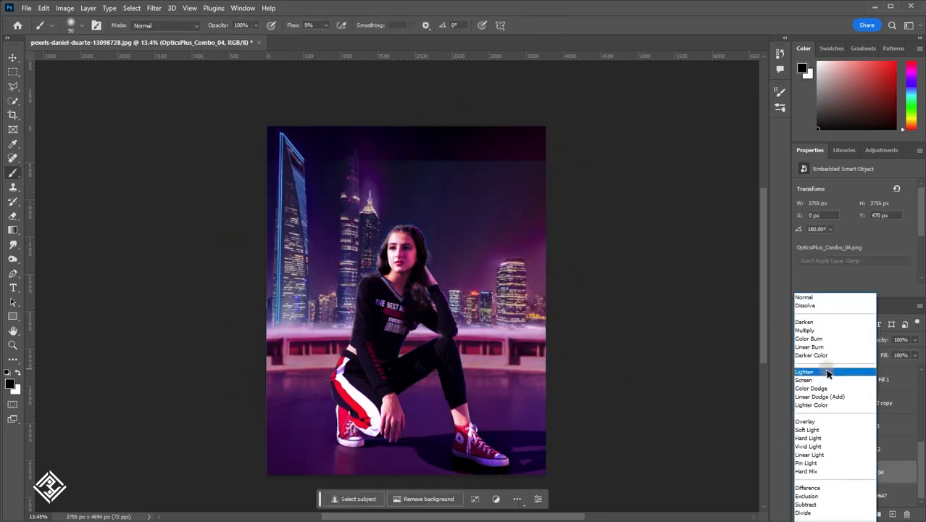
left_click(825, 377)
Step: Move the OpticsPlus_Combo_04 overlay up to the canvas's upper edge
left_click(13, 57)
left_click_drag(430, 203, 429, 168)
left_click(626, 211)
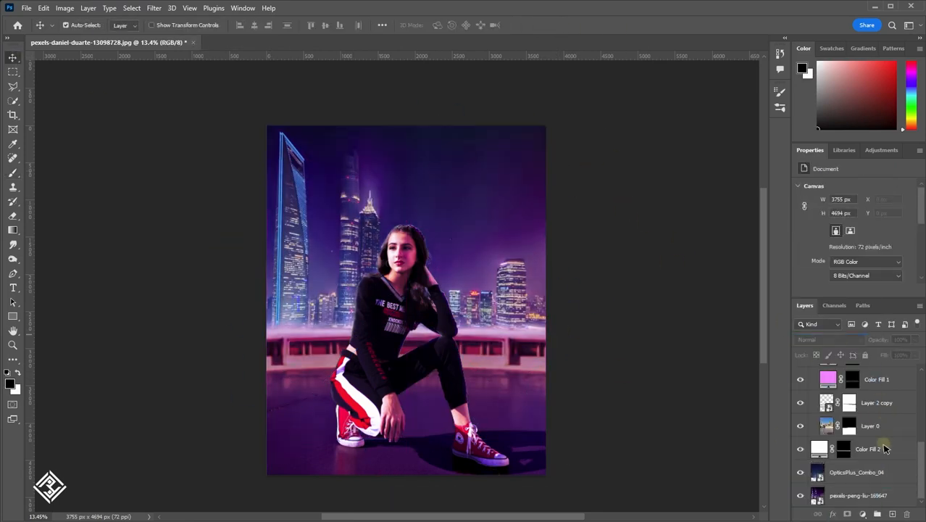
Step: Duplicate the OpticsPlus_Combo_04 layer above all other layers and reposition the copy over the woman
left_click_drag(879, 466, 883, 364)
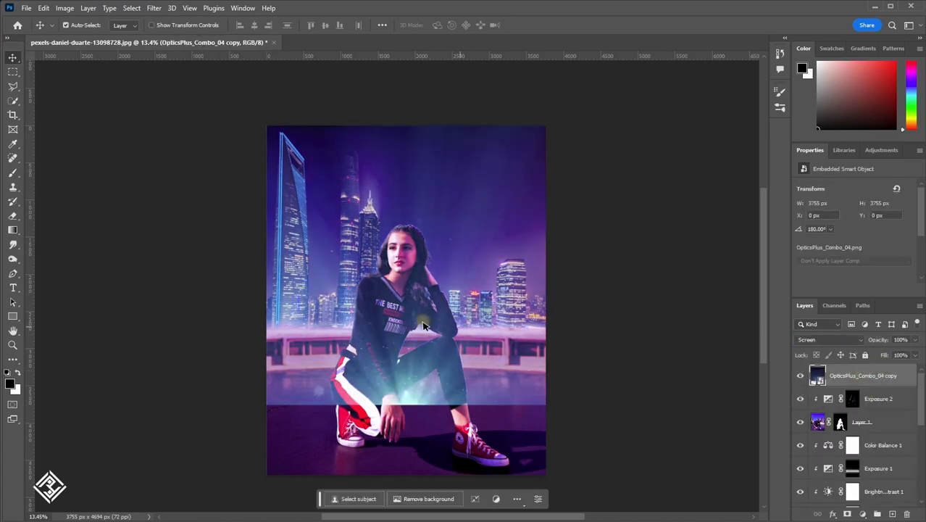
scroll(449, 312, "down", 2)
left_click_drag(455, 313, 386, 362)
Step: Enlarge the OpticsPlus_Combo_04 copy to about 8432 px, rotate it to -29.25° and aim its rays from the canvas's upper-left corner
key("ctrl+t")
left_click_drag(499, 260, 234, 384)
left_click_drag(352, 339, 326, 289)
left_click_drag(455, 355, 593, 427)
left_click_drag(533, 92, 549, 202)
left_click_drag(491, 426, 511, 458)
left_click_drag(499, 384, 478, 393)
key("Return")
scroll(528, 247, "up", 2)
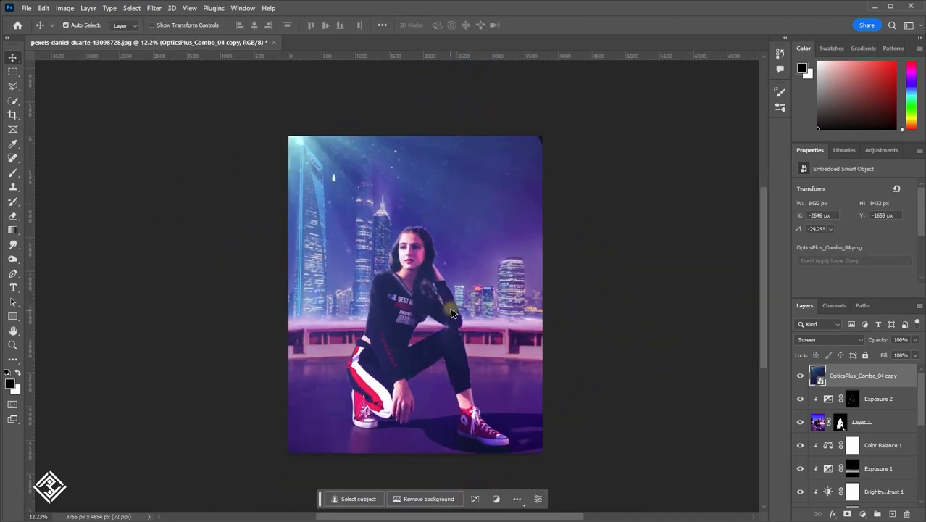
Step: Try the Lighten blend mode on the OpticsPlus_Combo_04 copy and set it back to Screen
left_click(837, 339)
left_click(832, 371)
left_click(828, 339)
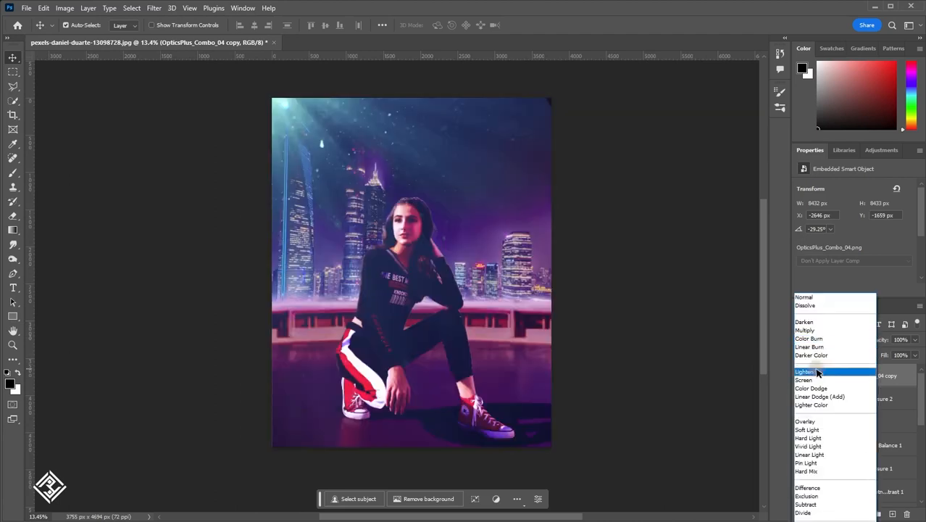
left_click(817, 380)
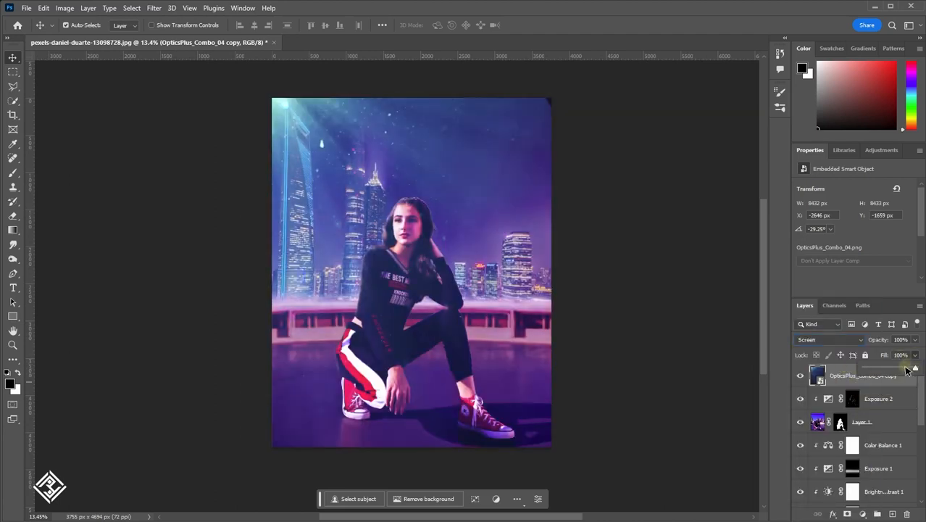
Step: Lower the OpticsPlus_Combo_04 copy's fill to 49% and shift it to X -2555 px, Y -1642 px
left_click_drag(914, 355, 891, 371)
mouse_move(305, 134)
left_mouse_down()
mouse_move(314, 145)
mouse_move(304, 139)
mouse_move(316, 136)
left_mouse_up()
scroll(449, 331, "down", 2)
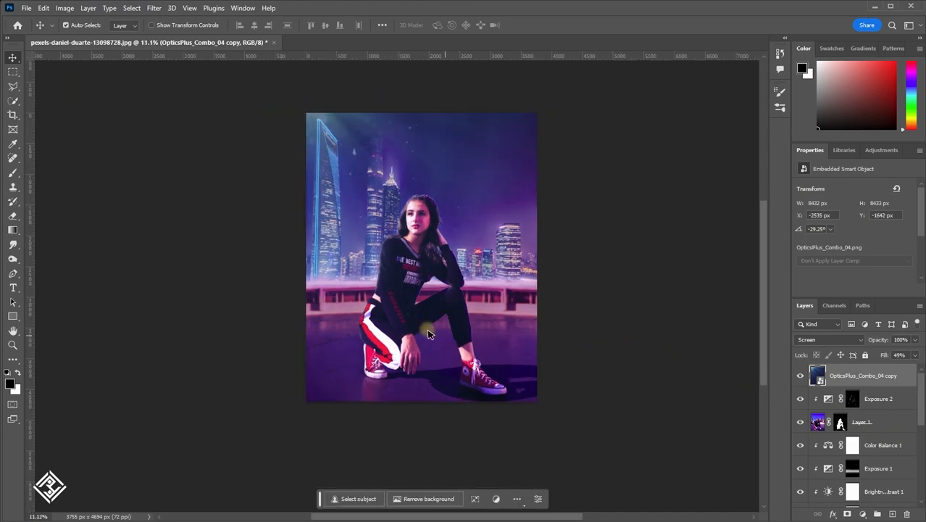
scroll(429, 331, "up", 3)
mouse_move(401, 170)
left_mouse_down()
mouse_move(407, 271)
mouse_move(480, 267)
mouse_move(402, 170)
left_mouse_up()
scroll(402, 170, "down", 2)
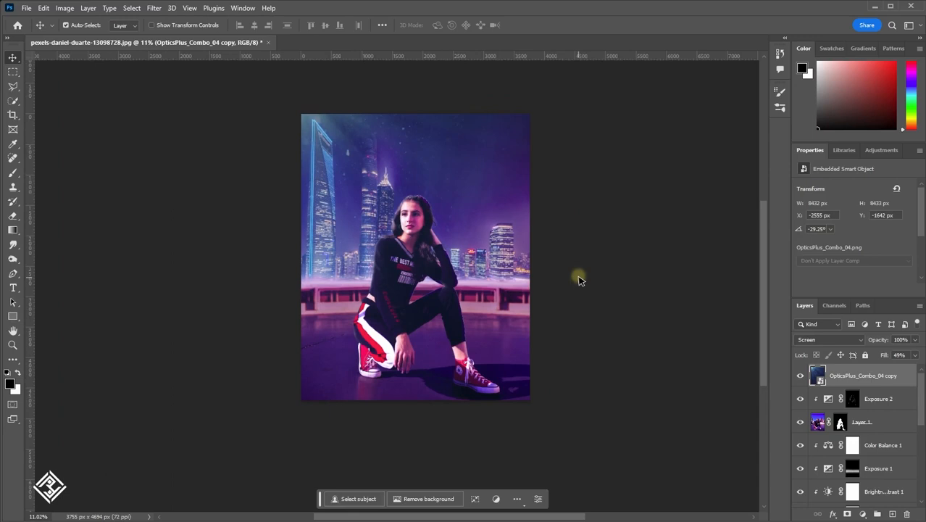
Step: Adjust the Color Fill 3 layer's Blend If range so the haze drops out over the dark tones of the underlying layer
scroll(857, 400, "down", 6)
left_click(873, 402)
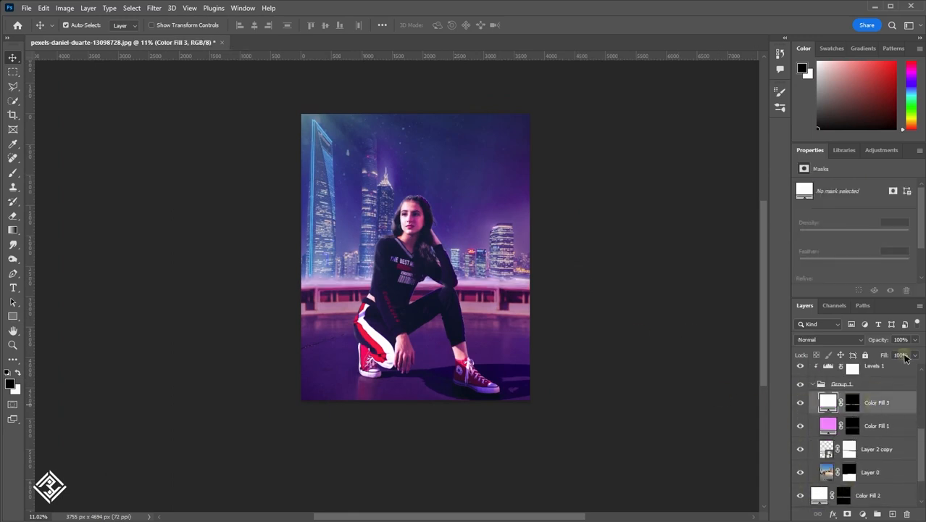
left_click_drag(899, 366, 897, 366)
right_click(894, 394)
left_click(811, 131)
left_click(502, 333)
left_click(495, 333)
left_click(517, 161)
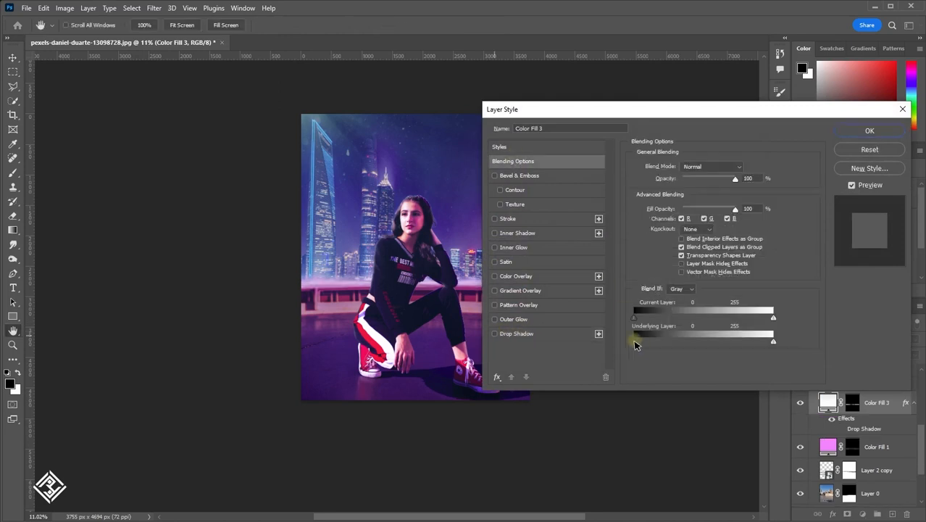
left_click_drag(634, 342, 665, 341)
left_click_drag(634, 342, 650, 341)
mouse_move(765, 345)
left_mouse_down()
mouse_move(666, 337)
mouse_move(760, 321)
mouse_move(769, 342)
mouse_move(730, 343)
mouse_move(773, 342)
left_mouse_up()
left_click_drag(635, 341, 718, 339)
key("Return")
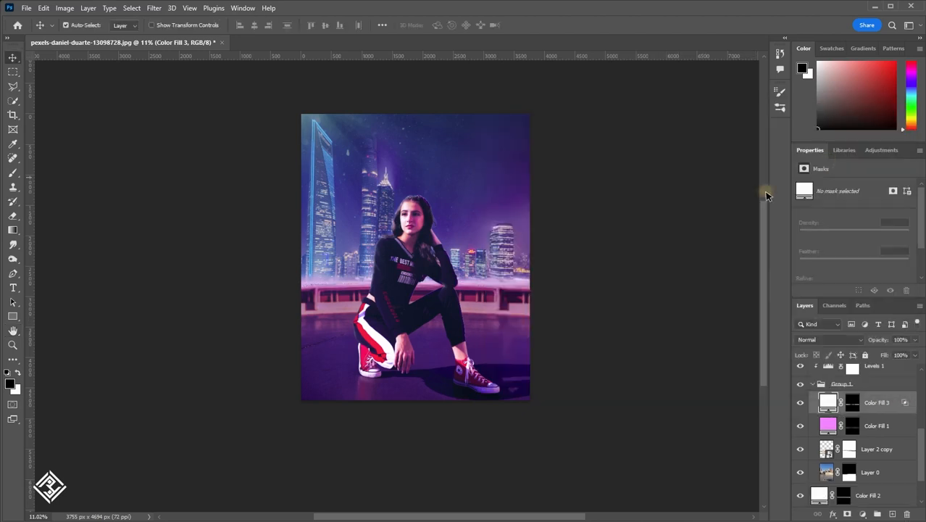
Step: Feather the Color Fill 3 mask to 95.2 px and check the haze up close
key("ctrl+z")
left_click(852, 402)
left_click_drag(831, 260, 868, 259)
scroll(306, 290, "up", 2)
scroll(308, 291, "up", 3)
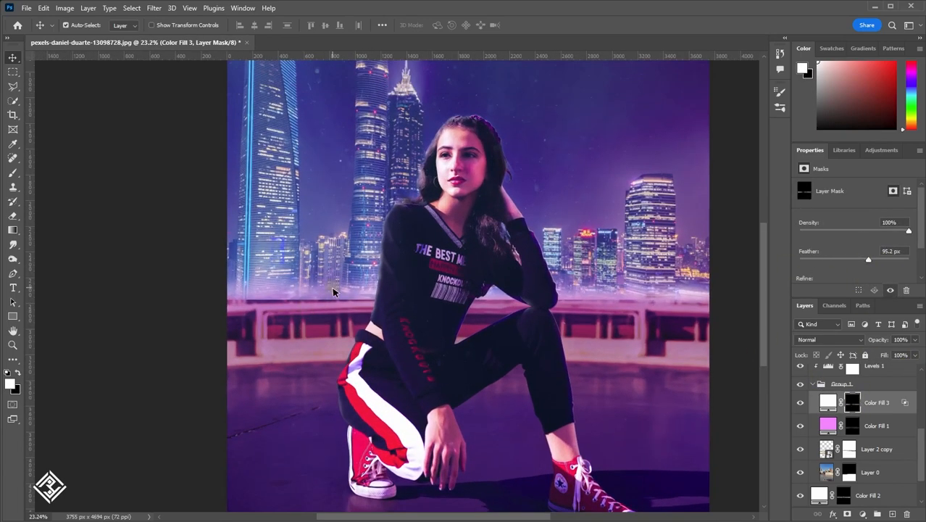
left_click(335, 291)
scroll(875, 467, "down", 5)
Step: Apply a slight horizontal free transform to the Color Fill 3 haze layer
left_click(878, 403)
key("ctrl+t")
mouse_move(570, 298)
left_mouse_down()
mouse_move(579, 307)
mouse_move(579, 298)
left_mouse_up()
Step: Paint black at 9% flow on the Layer 2 copy mask along the dark seam above the wall between the image edge and the woman
left_click(820, 384)
scroll(500, 344, "down", 3)
scroll(817, 418, "down", 2)
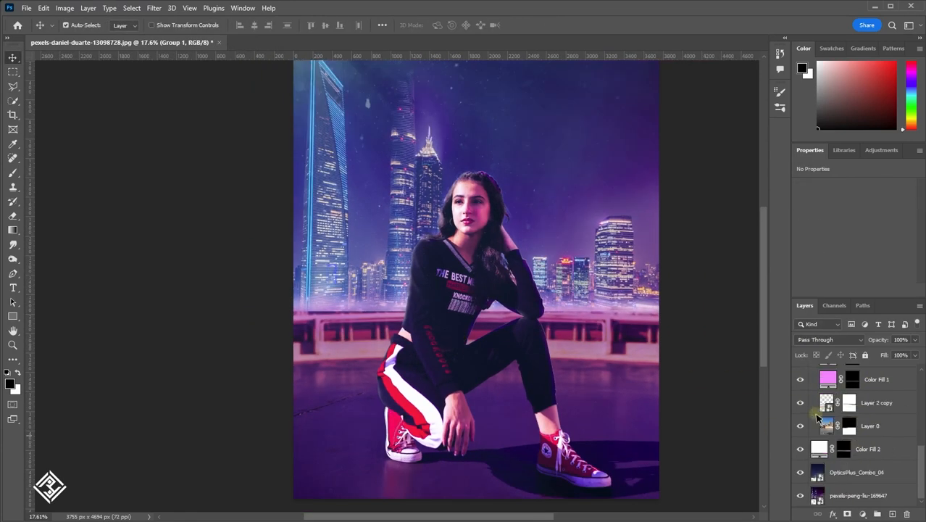
left_click(850, 402)
scroll(331, 319, "up", 6)
key("b")
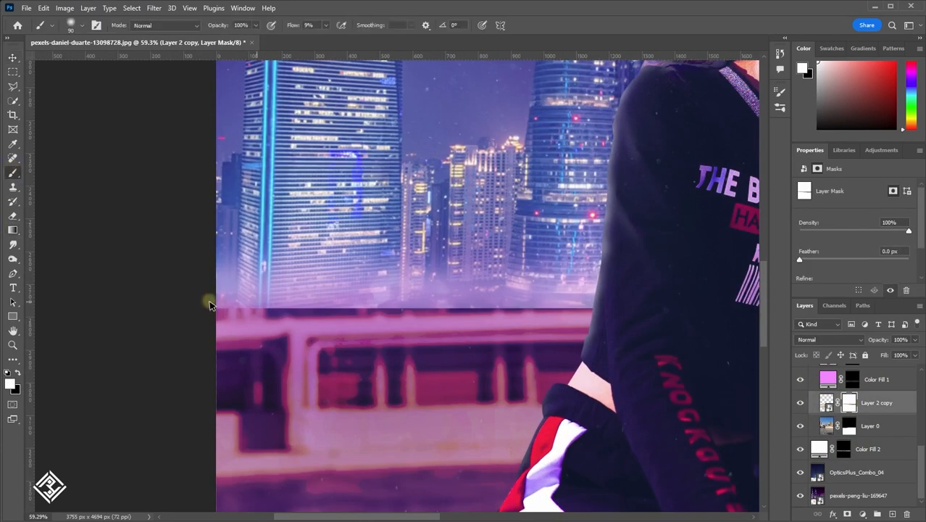
key("x")
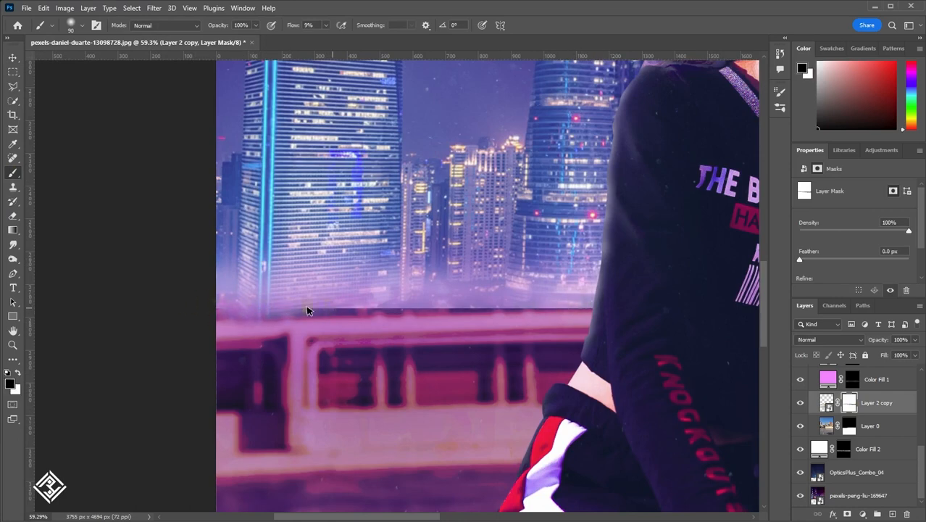
left_click_drag(315, 304, 376, 299)
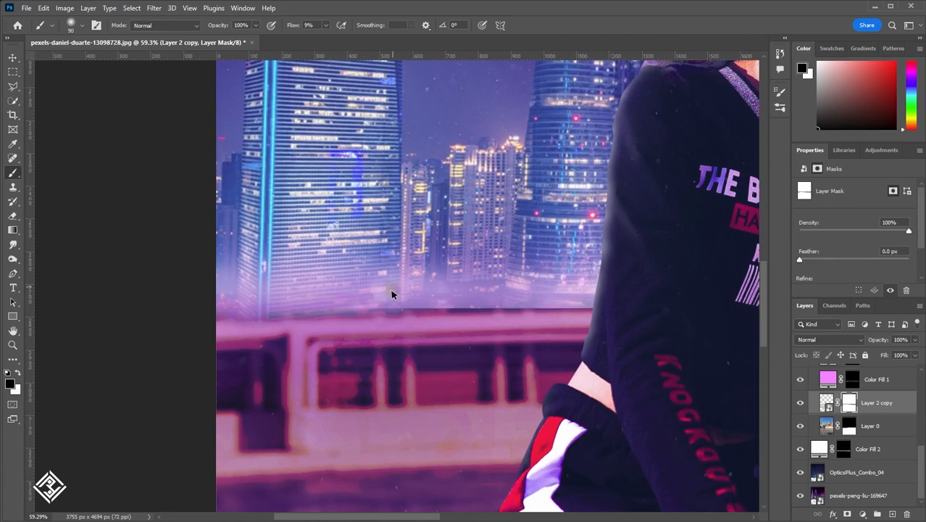
left_click_drag(475, 309, 471, 305)
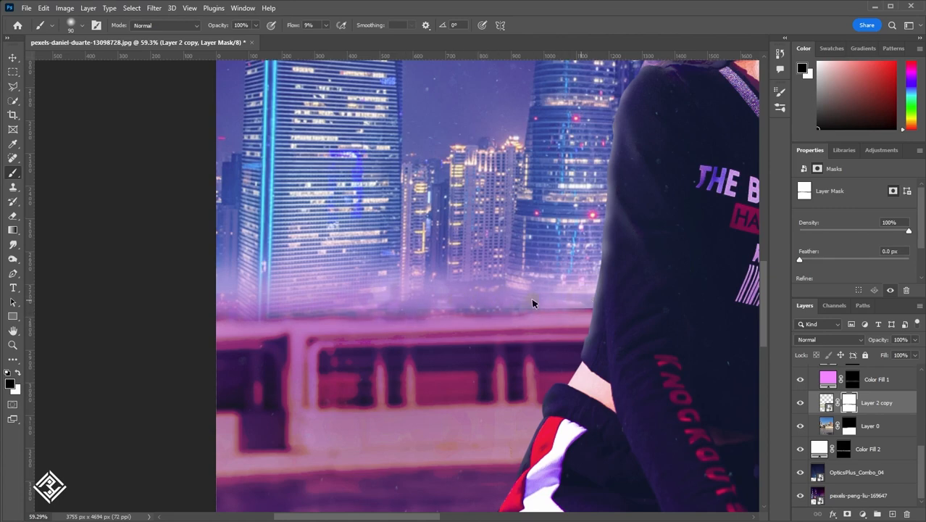
Step: Soften the wall's top edge beyond the woman's elbow and under her bent arm by painting black on the Layer 2 copy mask
scroll(444, 327, "down", 5)
scroll(703, 295, "up", 5)
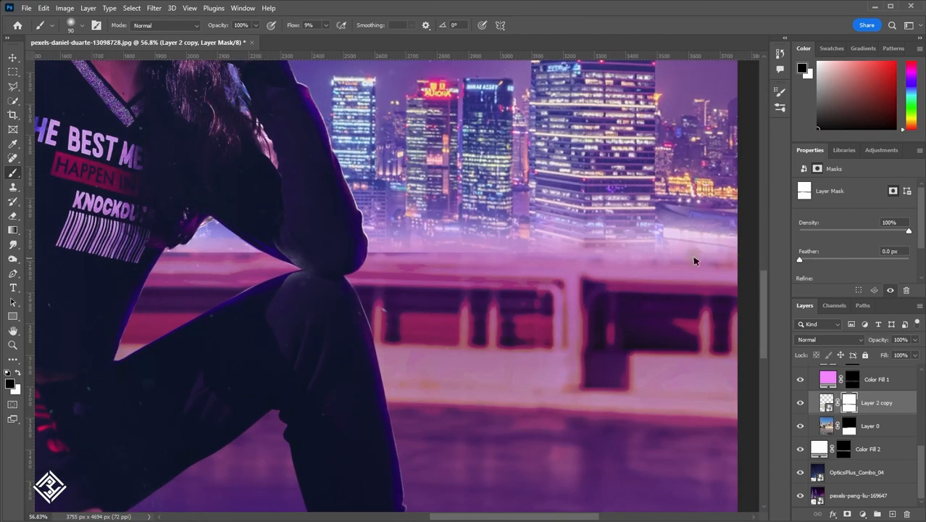
scroll(438, 261, "up", 2)
mouse_move(444, 274)
left_mouse_down()
mouse_move(181, 272)
mouse_move(254, 260)
mouse_move(271, 262)
mouse_move(267, 280)
mouse_move(478, 279)
mouse_move(194, 288)
mouse_move(182, 265)
left_mouse_up()
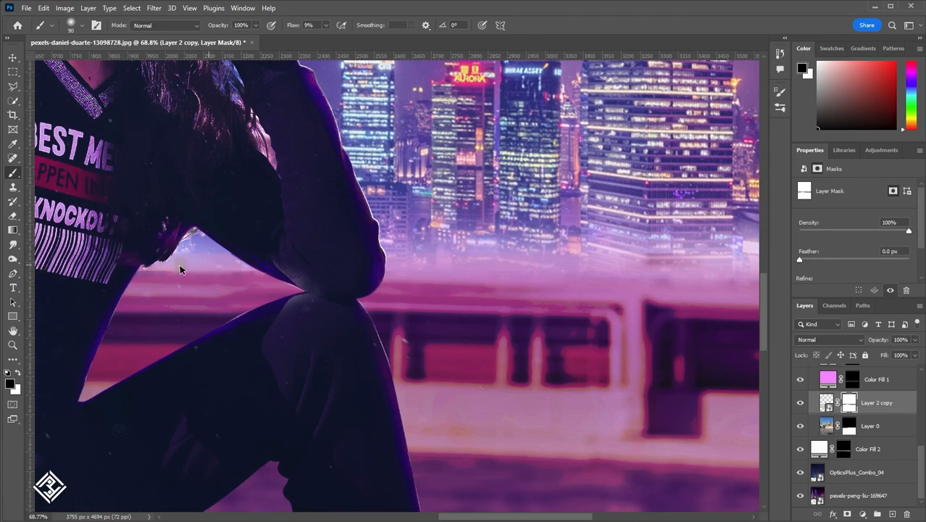
scroll(467, 373, "down", 3)
scroll(633, 325, "up", 5)
scroll(330, 315, "down", 4)
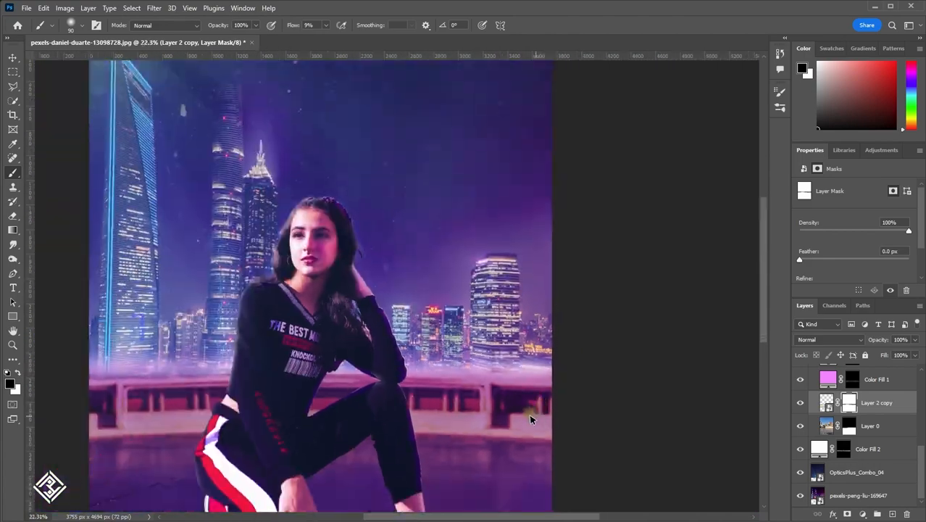
scroll(529, 413, "up", 4)
scroll(731, 402, "down", 6)
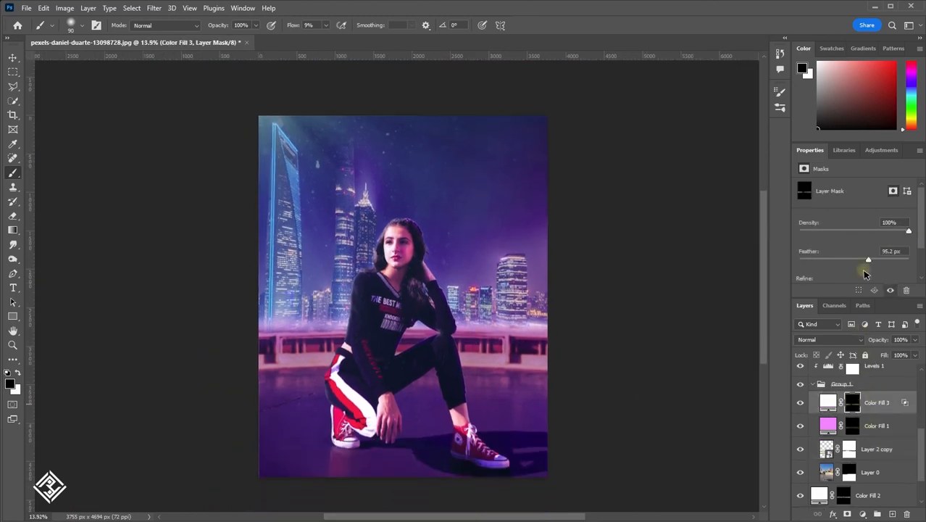
Step: Set the Color Fill 3 mask's feather to 20.5 px and check the blended horizon
left_click_drag(868, 260, 847, 258)
scroll(345, 358, "up", 2)
scroll(345, 357, "down", 2)
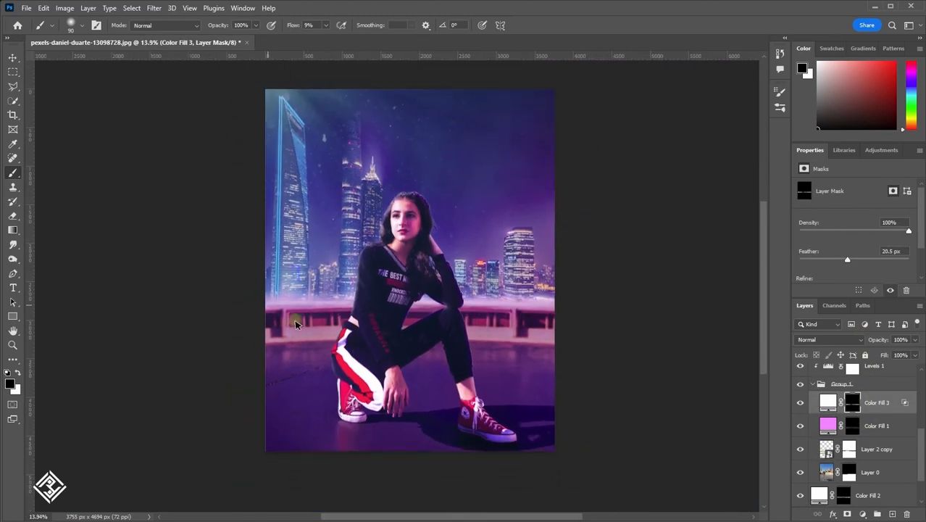
scroll(800, 427, "down", 2)
left_click(803, 406)
scroll(833, 413, "up", 2)
Step: Add a Color Balance adjustment above Layer 2 copy with midtones at magenta -61 and blue +43
left_click(872, 422)
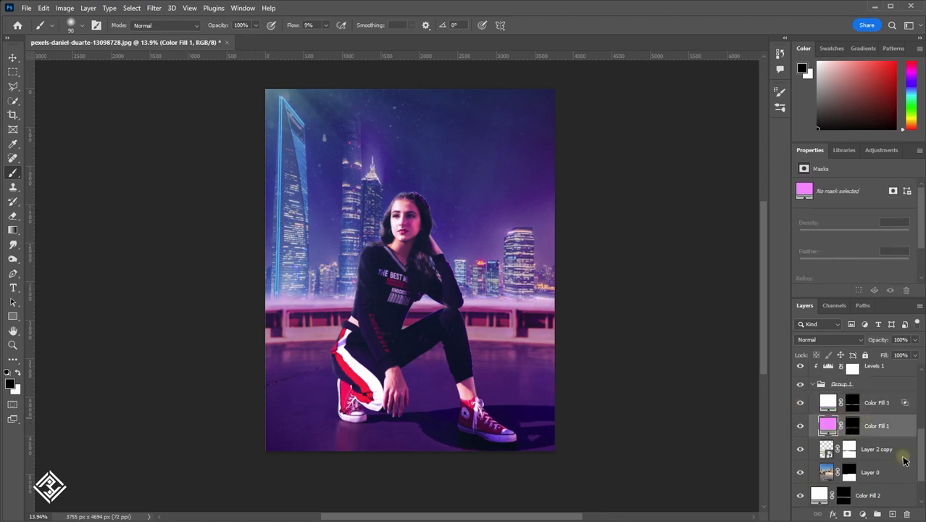
left_click(901, 455)
left_click(862, 514)
left_click(869, 417)
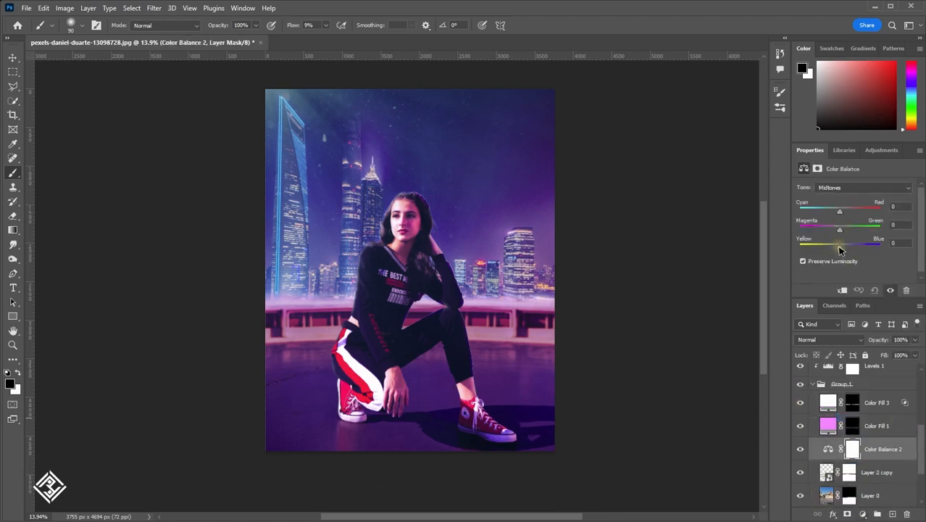
key("ctrl+alt+g")
left_click_drag(839, 230, 813, 229)
key("ctrl+alt+g")
left_click_drag(839, 248, 862, 247)
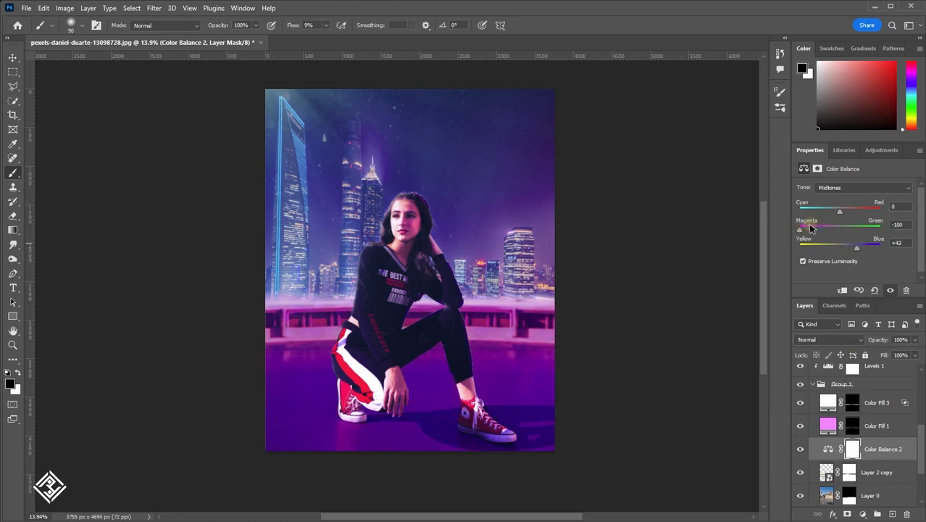
left_click_drag(809, 229, 815, 231)
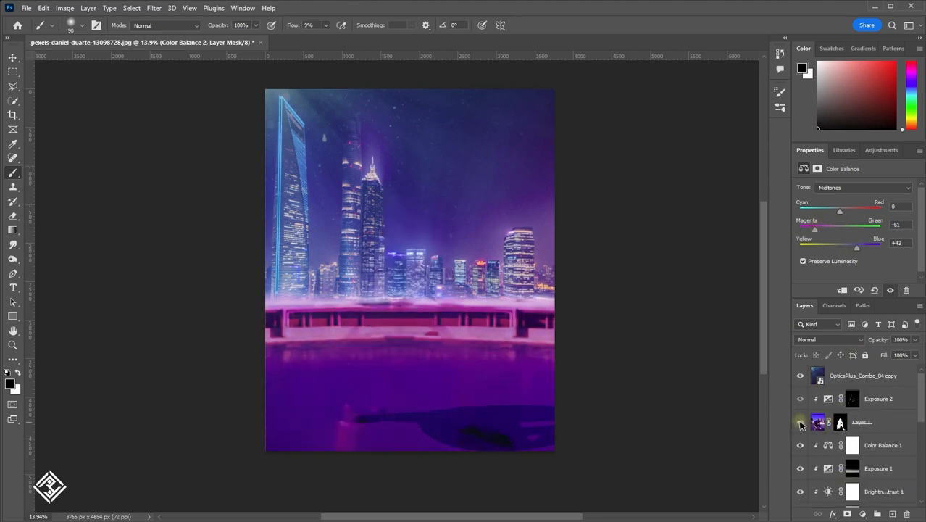
Step: Add a Color Balance adjustment clipped to the woman's Layer 1, with midtones at cyan -100 and yellow -28
left_click(801, 421)
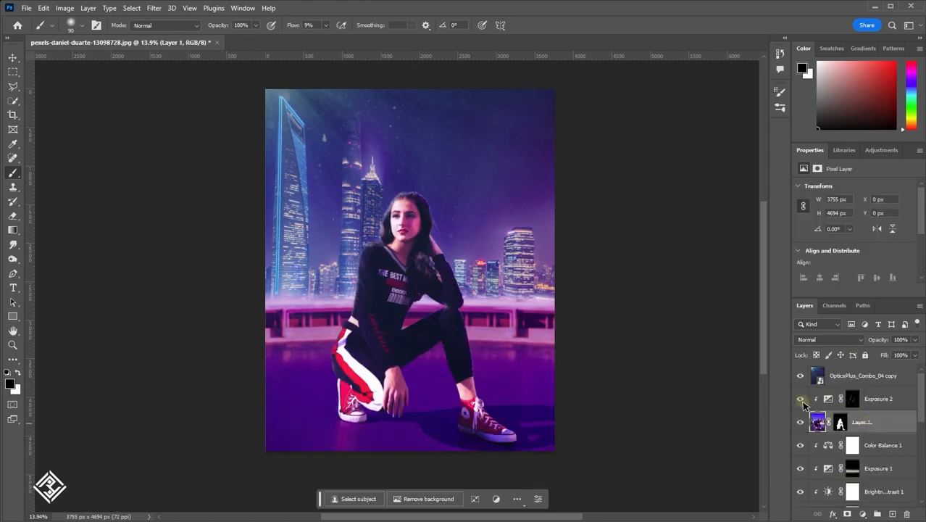
left_click(863, 512)
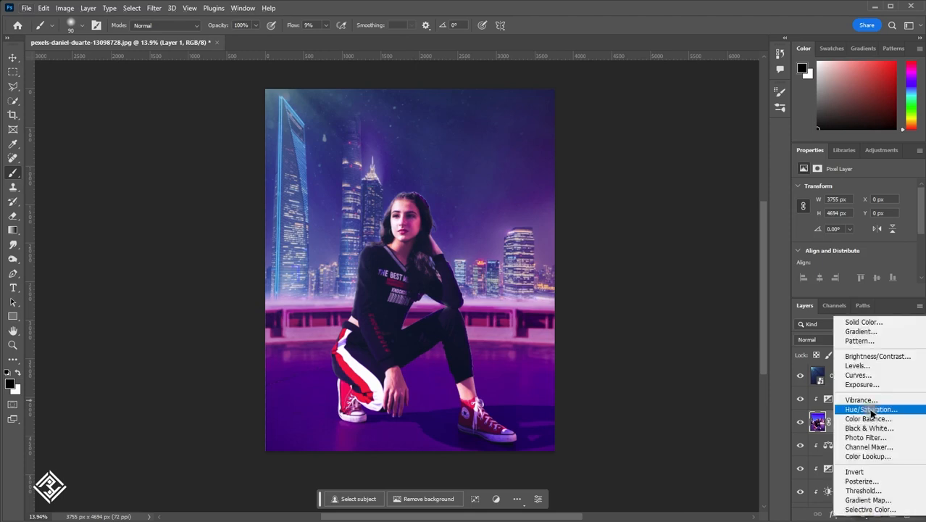
left_click(840, 415)
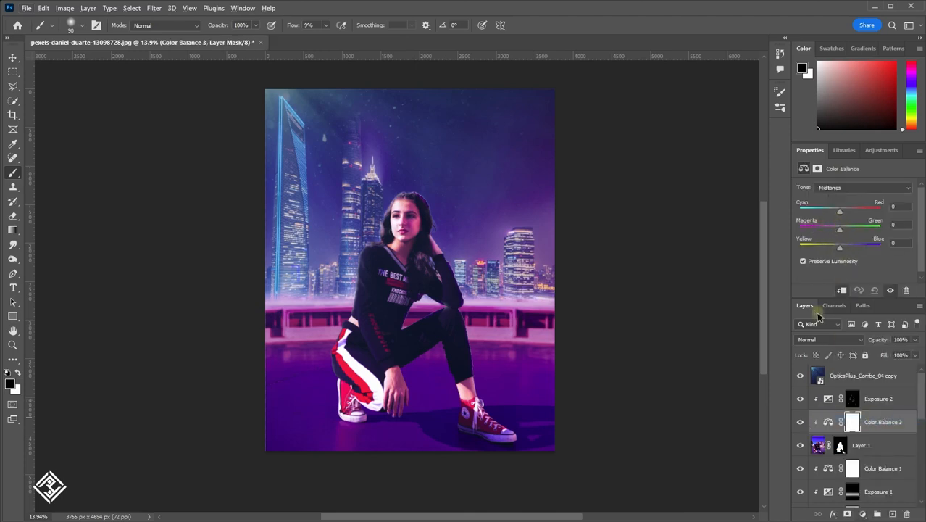
left_click_drag(839, 210, 777, 209)
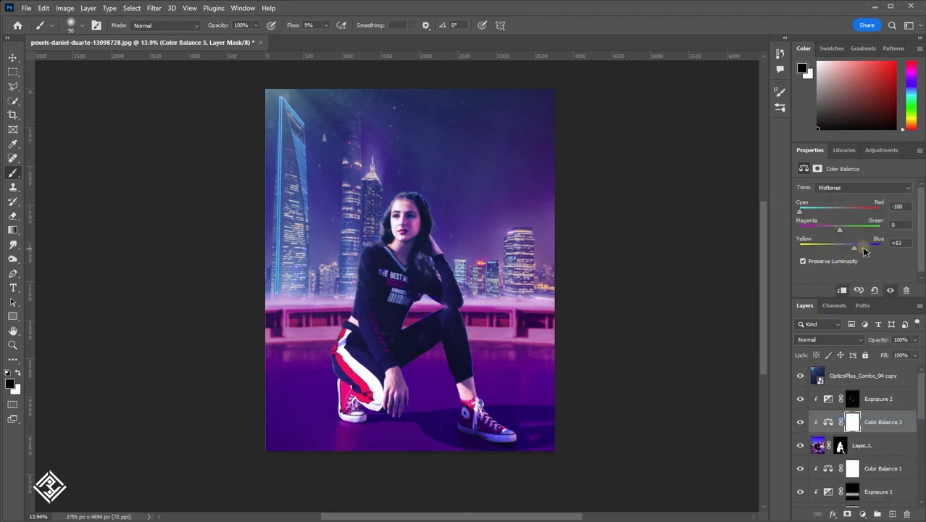
Step: Try shifting the Color Balance 3 shadows to cyan -2 and green +12, and undo the shift
left_click(862, 187)
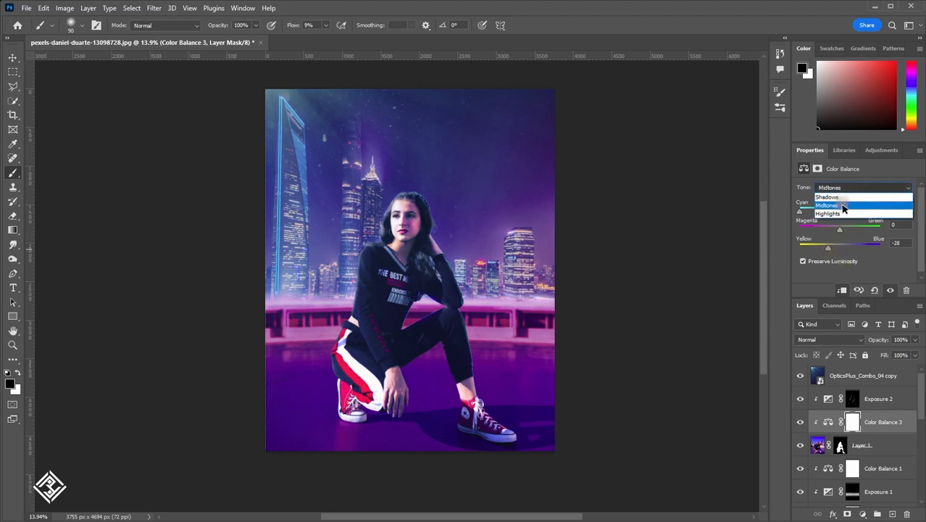
left_click(843, 207)
mouse_move(839, 210)
left_mouse_down()
mouse_move(829, 210)
mouse_move(822, 229)
mouse_move(845, 230)
mouse_move(829, 212)
mouse_move(841, 210)
left_mouse_up()
left_click(862, 187)
left_click(840, 191)
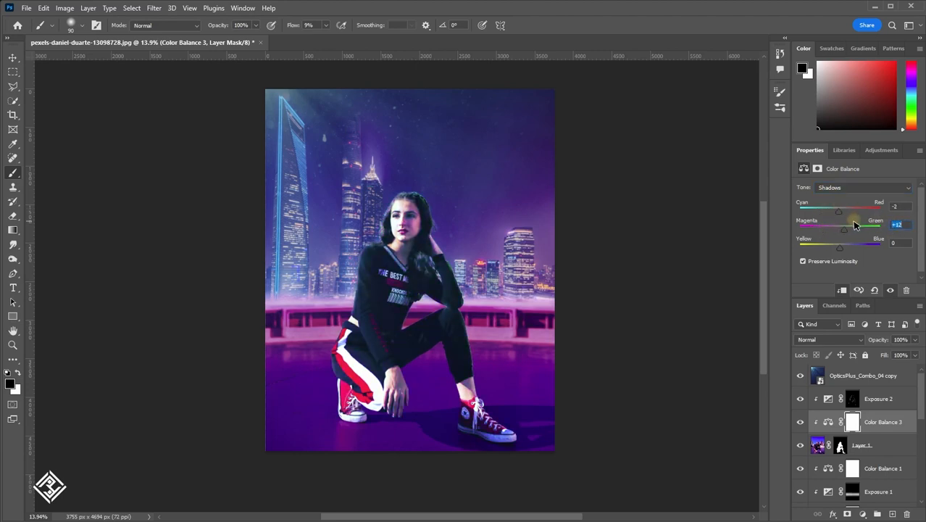
key("ctrl+z")
key("ctrl+z")
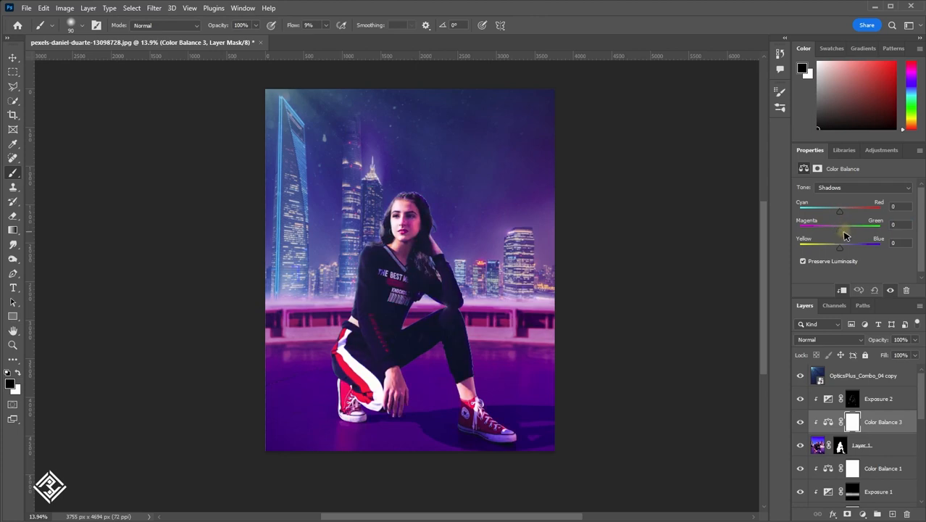
Step: In Color Balance 3, set highlights to cyan -63 and magenta -23, and midtones to cyan -59 with yellow-blue at 0
left_click(830, 188)
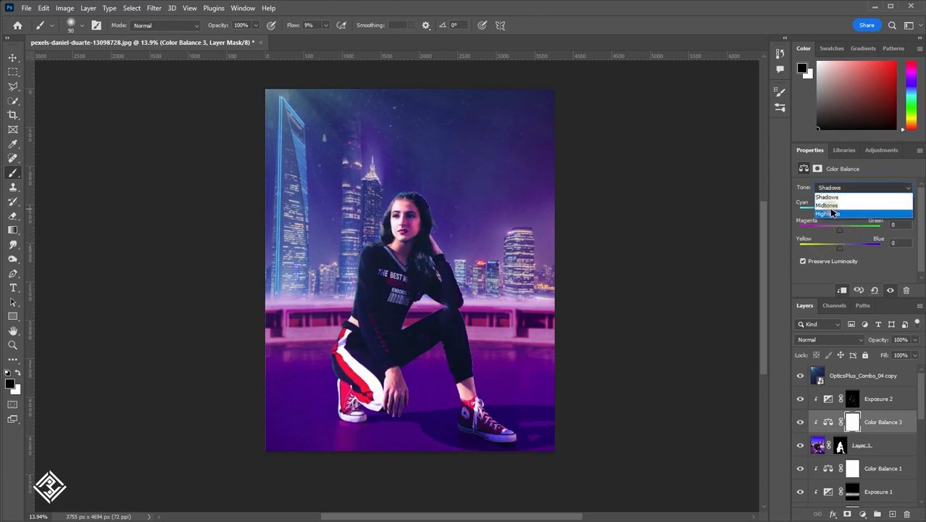
left_click(871, 259)
mouse_move(841, 232)
left_mouse_down()
mouse_move(856, 232)
mouse_move(791, 210)
mouse_move(830, 229)
left_mouse_up()
left_click(862, 188)
left_click(847, 213)
left_click_drag(803, 211, 816, 210)
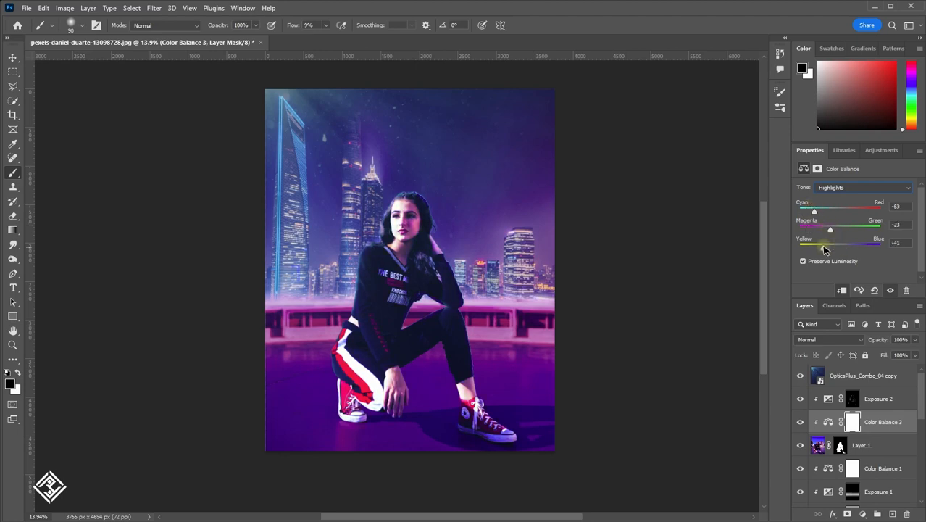
left_click_drag(862, 247, 842, 258)
left_click(862, 187)
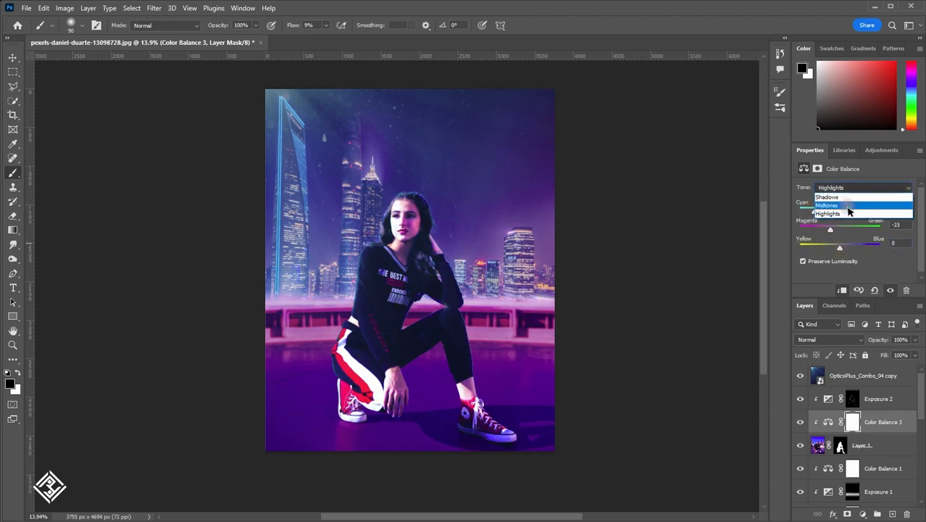
left_click(846, 205)
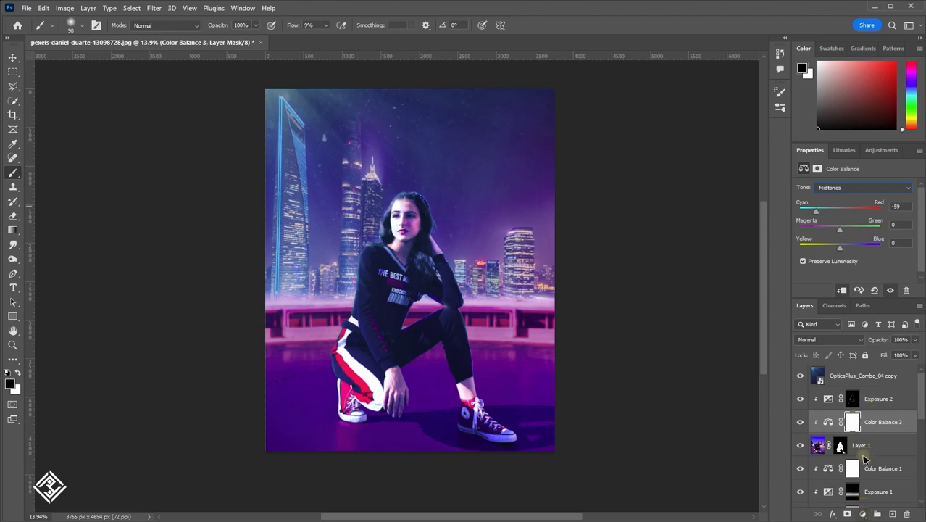
left_click(862, 513)
left_click(809, 291)
left_click(26, 8)
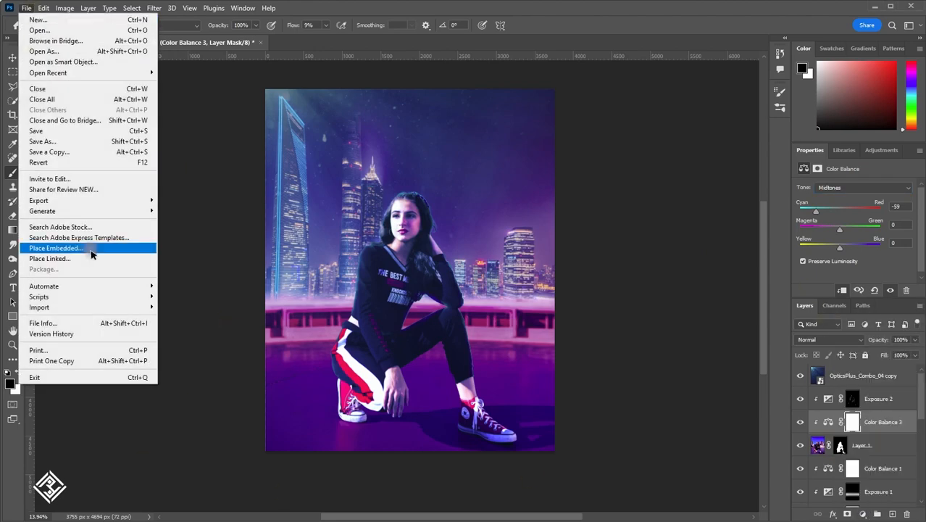
left_click(91, 248)
left_click(423, 269)
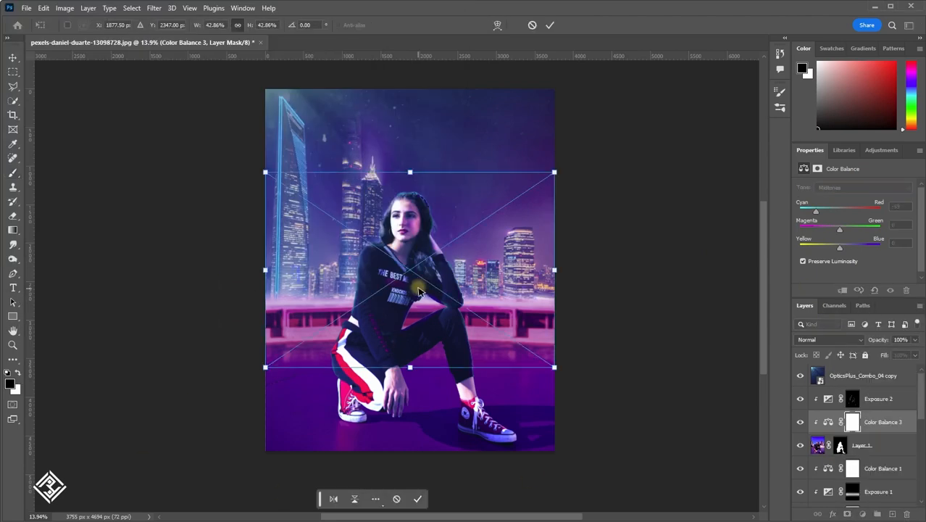
key("Escape")
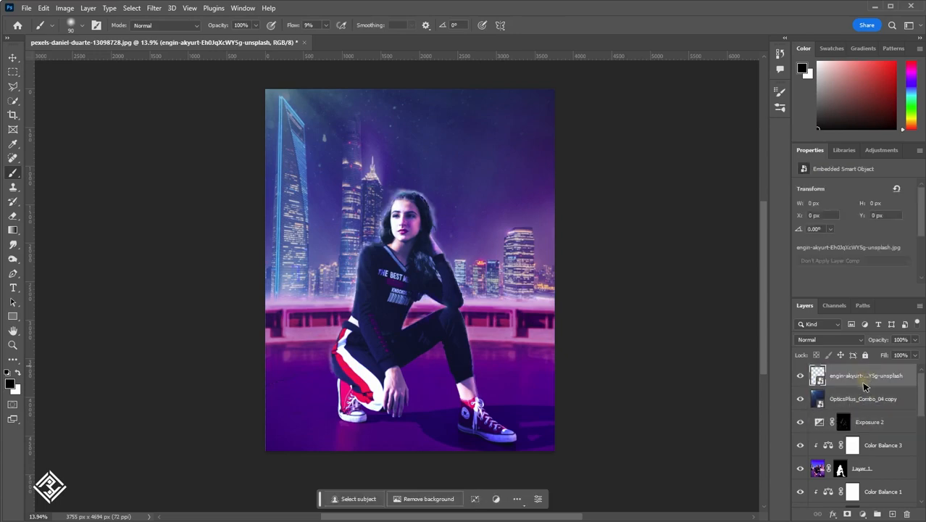
Step: Place the smoke image engin-akyurt-Eh0JqXcWY5g-unsplash as an embedded layer above OpticsPlus_Combo_04 copy
left_click(862, 376)
left_click(26, 8)
left_click(99, 248)
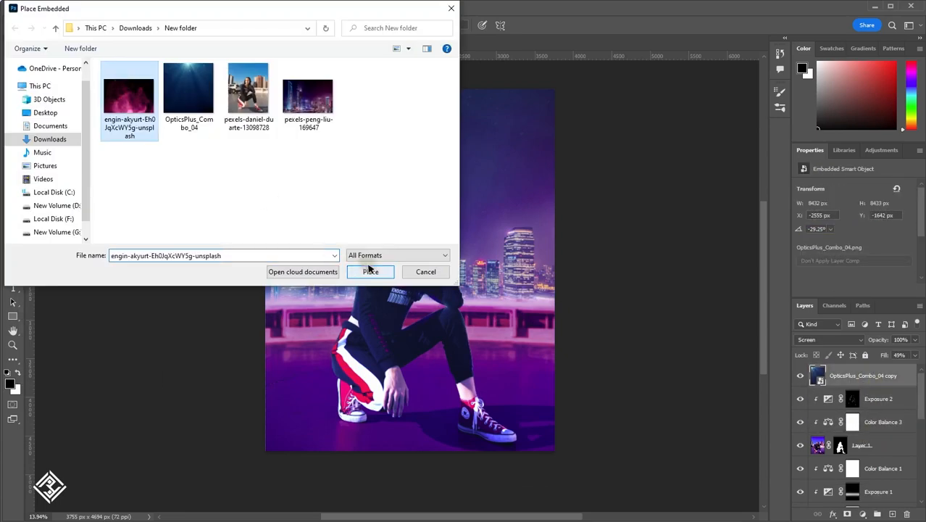
left_click(362, 269)
left_click_drag(378, 267, 401, 255)
key("Return")
Step: Set the smoke layer's blend mode to Screen and position it across the rooftop floor and the woman's lower body
left_click(830, 339)
left_click(806, 378)
key("b")
left_click(13, 57)
key("ctrl+t")
mouse_move(397, 428)
left_mouse_down()
mouse_move(389, 385)
mouse_move(402, 419)
mouse_move(414, 416)
mouse_move(414, 434)
mouse_move(410, 419)
left_mouse_up()
key("Return")
Step: Add a layer mask to the smoke layer and paint black over the woman's hand, legs and top to clear the smoke there
left_click(847, 513)
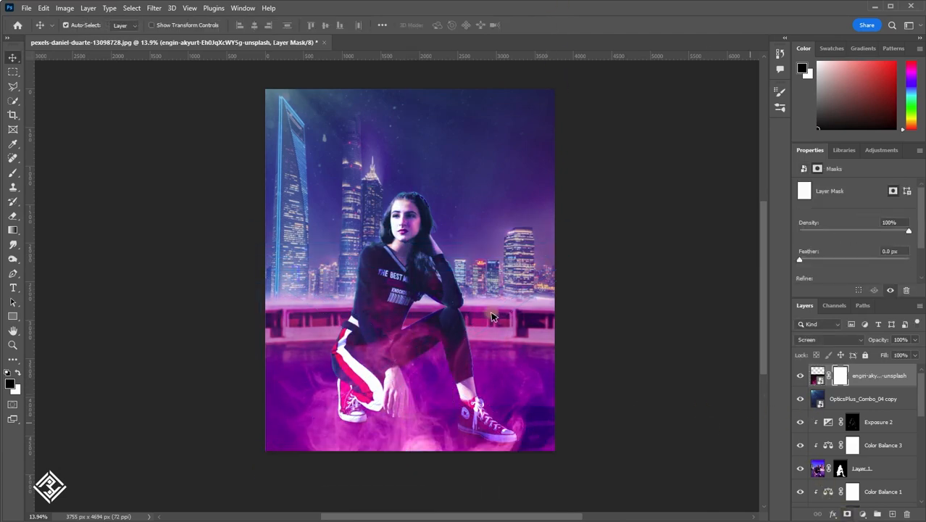
key("b")
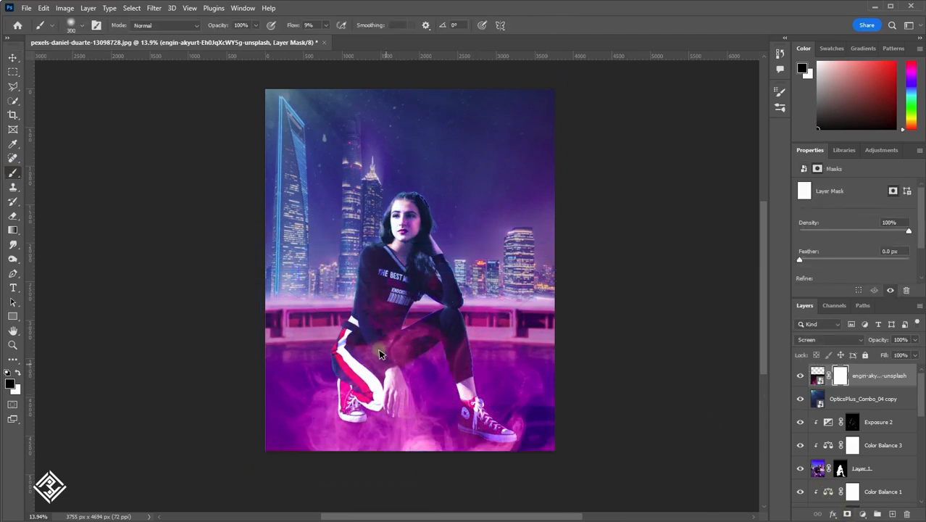
scroll(378, 353, "up", 4)
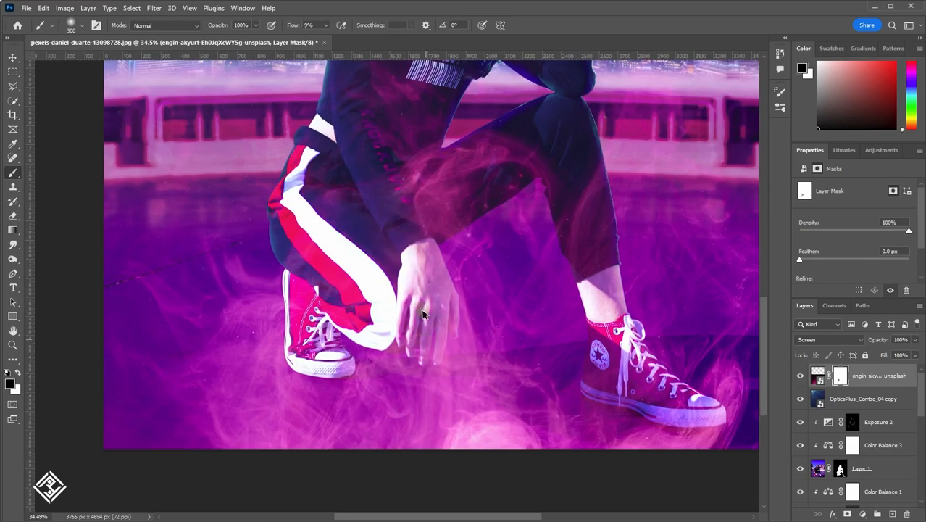
scroll(424, 313, "up", 2)
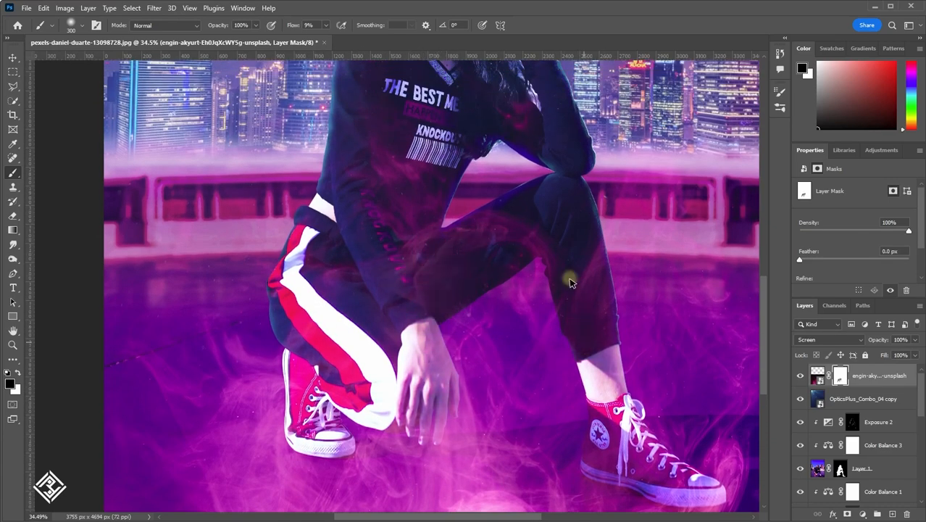
scroll(407, 269, "up", 2)
scroll(505, 229, "down", 1)
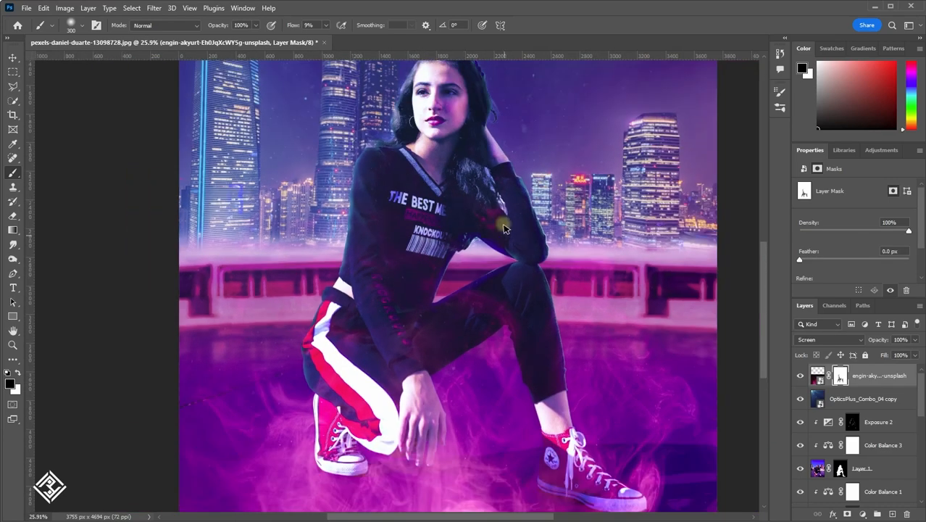
scroll(540, 452, "down", 2)
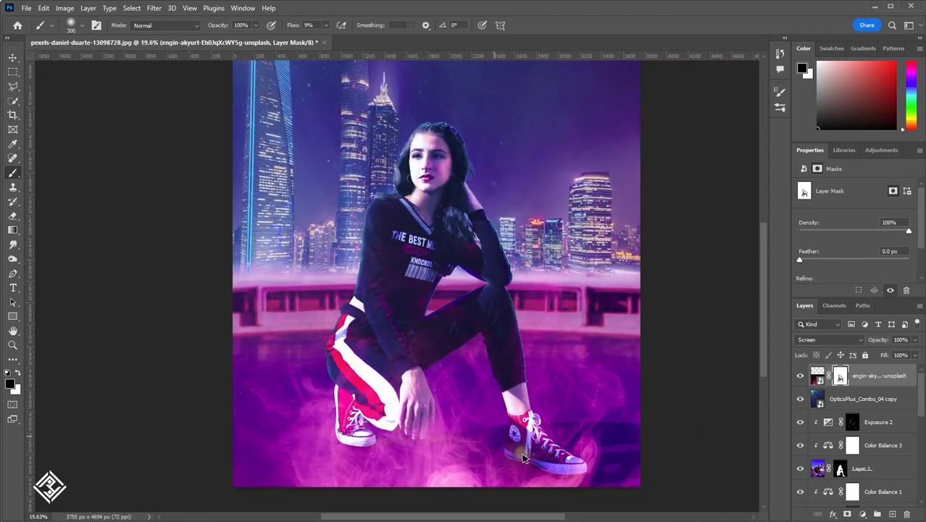
Step: Blend the smoke out of dark areas by splitting its Blend If underlying-layer black slider to about 0 / 48
right_click(860, 378)
left_click(778, 108)
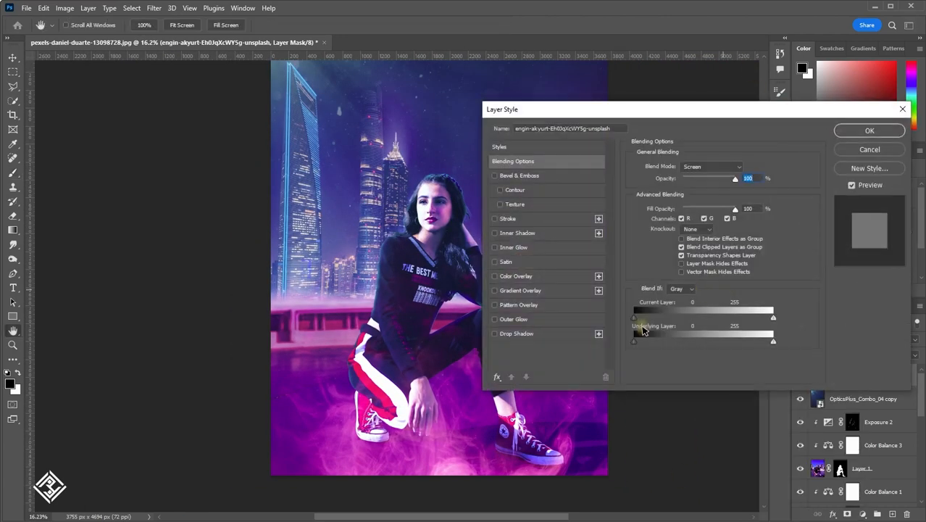
left_click_drag(634, 340, 660, 342)
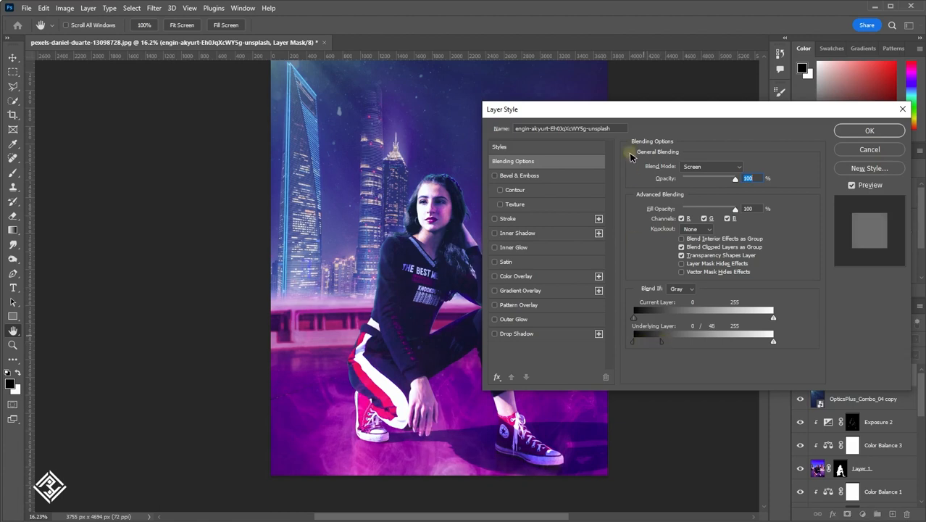
left_click_drag(615, 110, 693, 98)
left_click_drag(712, 328, 738, 333)
key("Return")
key("b")
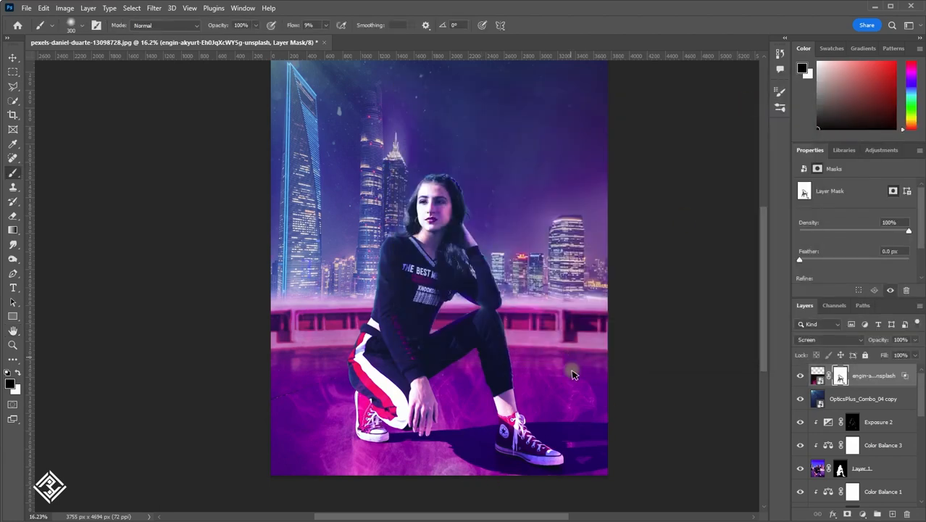
Step: Stamp all visible layers into a new top layer and open it in the Camera Raw Filter's Basic settings
scroll(474, 440, "down", 4)
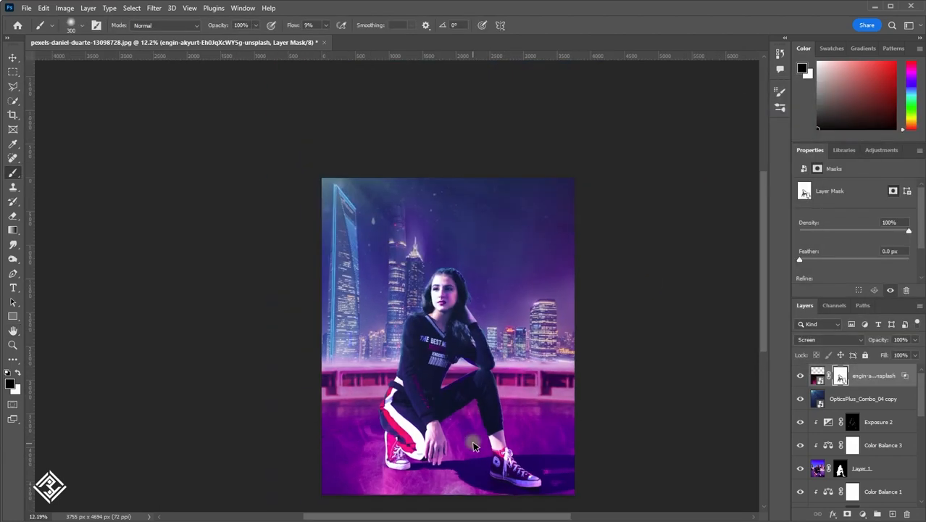
scroll(508, 444, "down", 1)
key("ctrl+alt+shift+e")
left_click(154, 8)
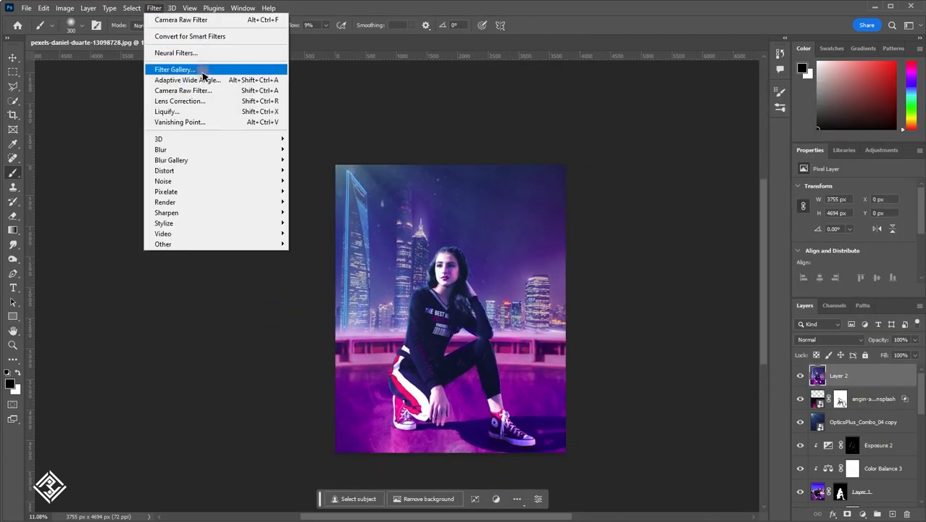
left_click(206, 93)
left_click(727, 191)
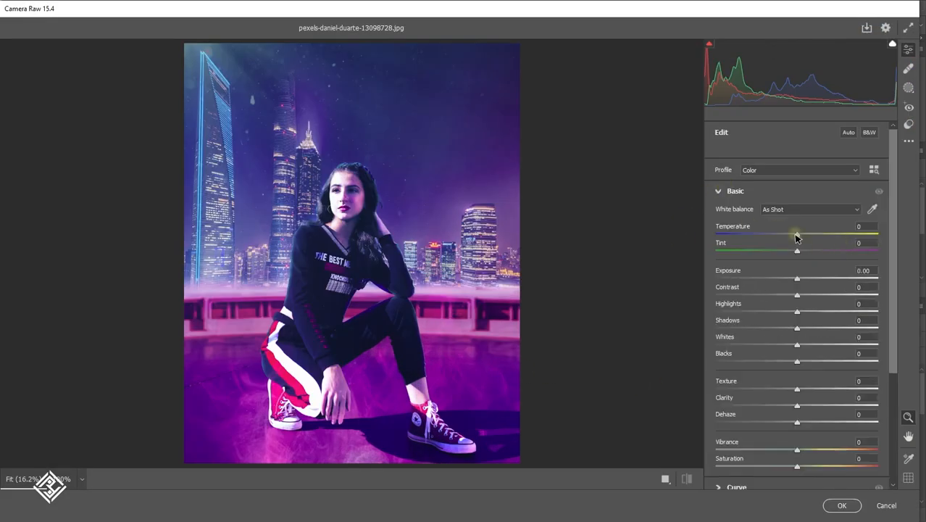
Step: Set the temperature to -16 and tint to +13, and reset the trial highlights change to 0
left_click_drag(796, 234, 708, 307)
double_click(809, 279)
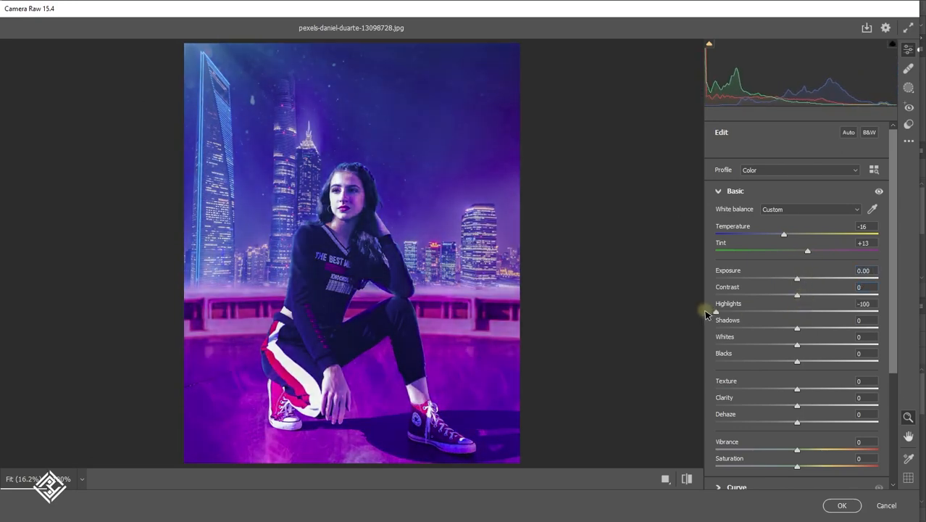
double_click(709, 307)
Step: Set shadows to -37, blacks to -62 and texture to +14, and return the trial vibrance boost to 0
left_click_drag(797, 328, 744, 356)
double_click(780, 341)
scroll(744, 356, "down", 2)
left_click_drag(797, 229, 860, 226)
double_click(860, 227)
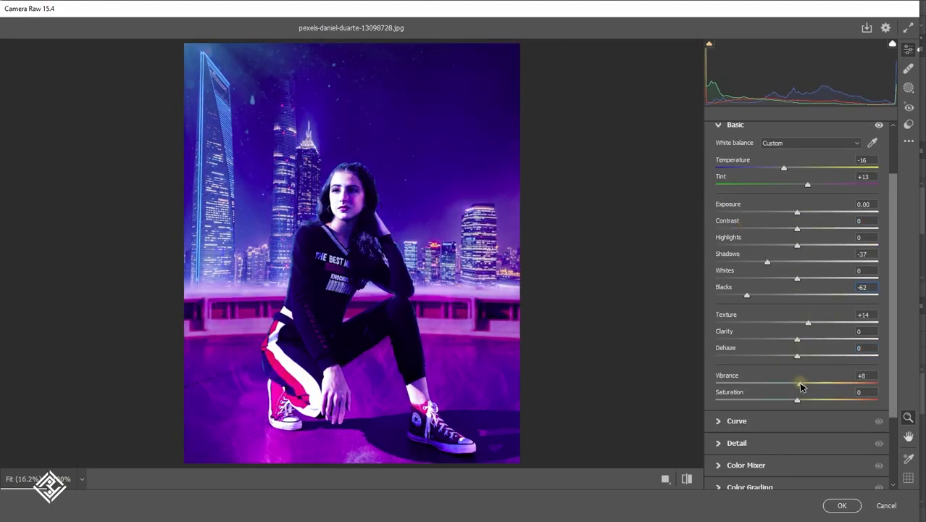
left_click_drag(799, 382, 804, 384)
double_click(804, 384)
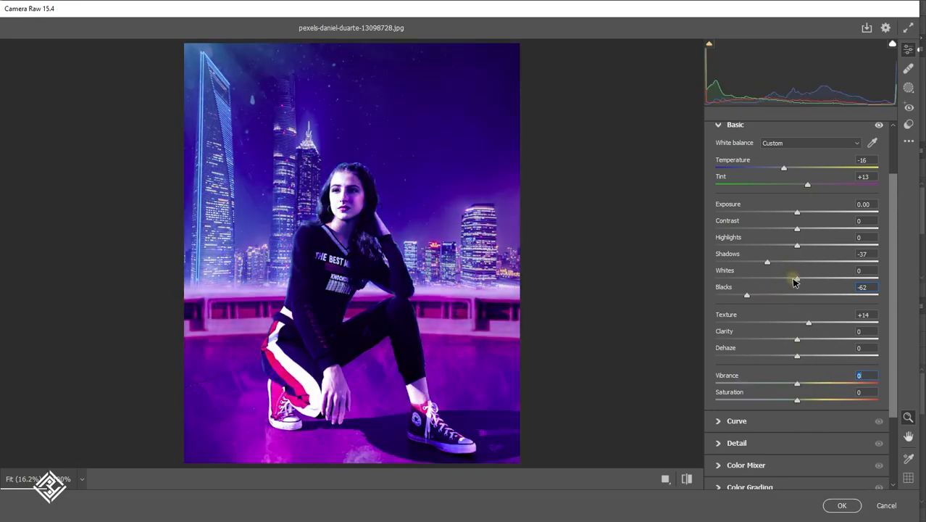
Step: Ease the dark tones by setting shadows to -18 and blacks to -19
double_click(800, 247)
left_click_drag(747, 295, 782, 295)
left_click(783, 261)
Step: Lower saturation to about -7 with vibrance at 0, and set sharpening to about 85
double_click(797, 385)
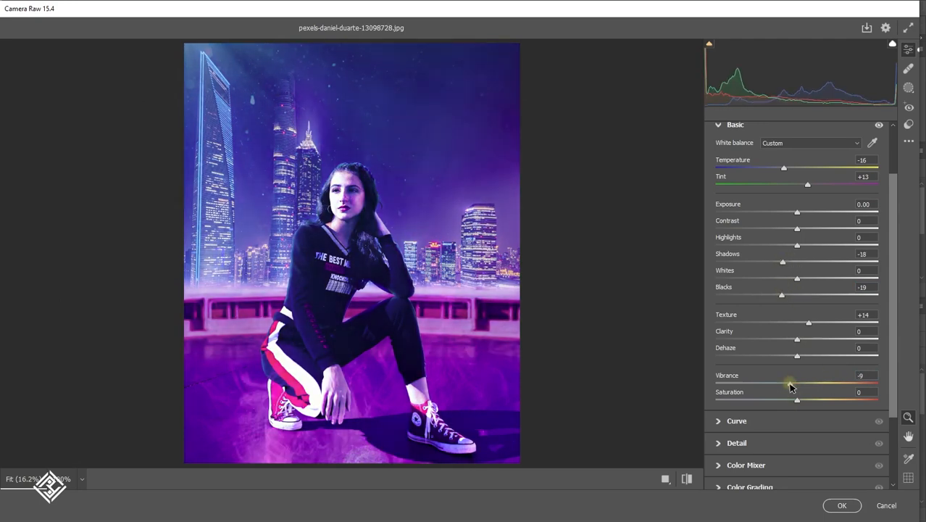
scroll(731, 360, "down", 1)
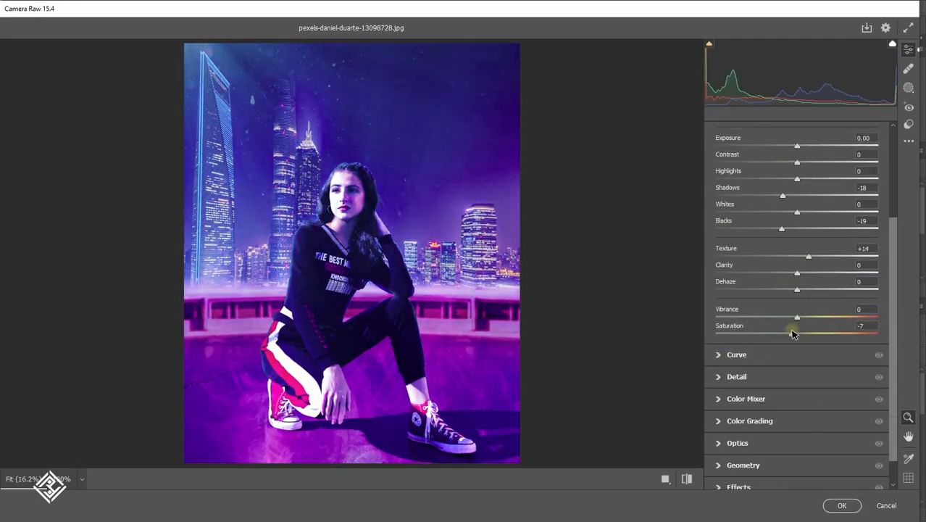
left_click(719, 377)
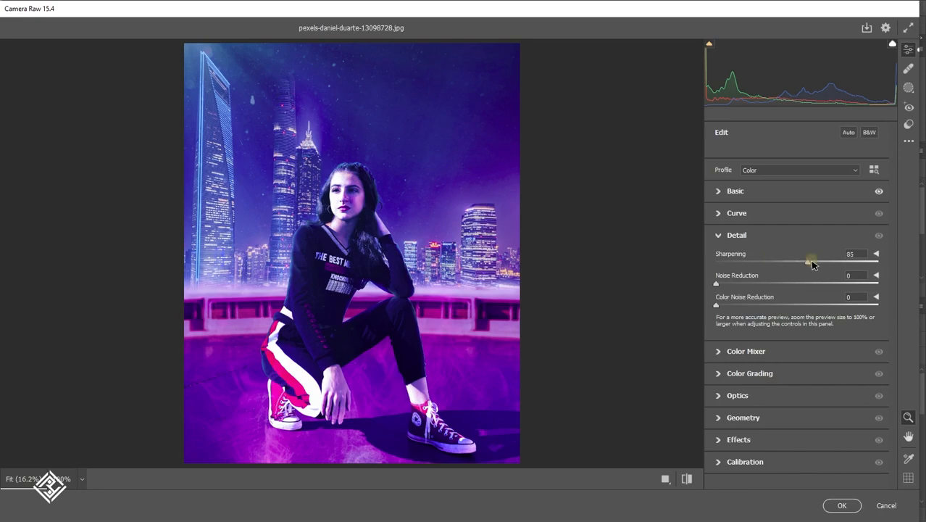
Step: In the Color Mixer, set the aquas' saturation to +57 and their hue to +67
left_click(750, 354)
left_click(821, 290)
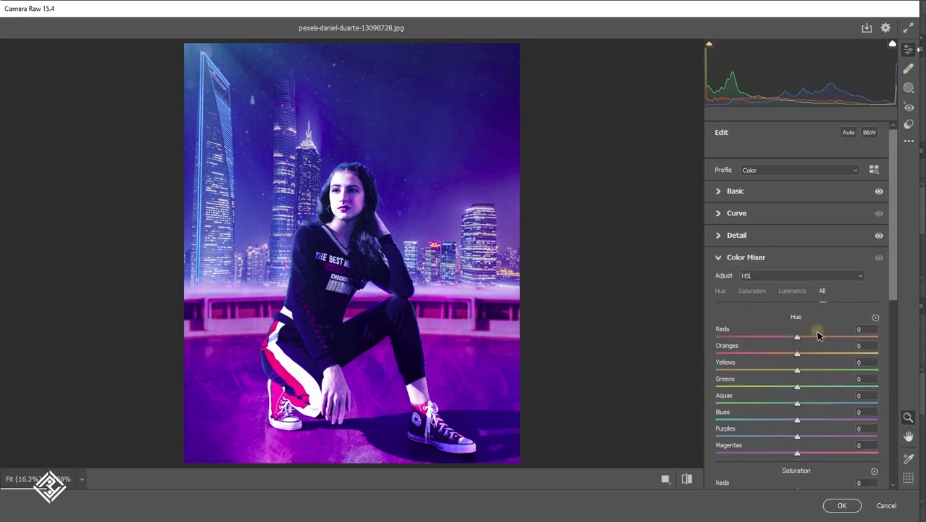
left_click(791, 291)
left_click(748, 292)
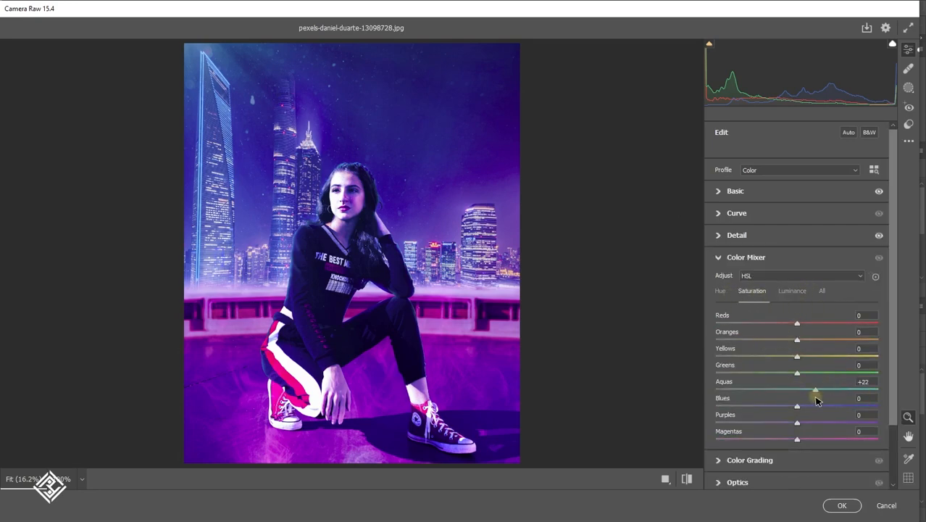
mouse_move(839, 437)
left_mouse_down()
mouse_move(807, 439)
mouse_move(837, 440)
left_mouse_up()
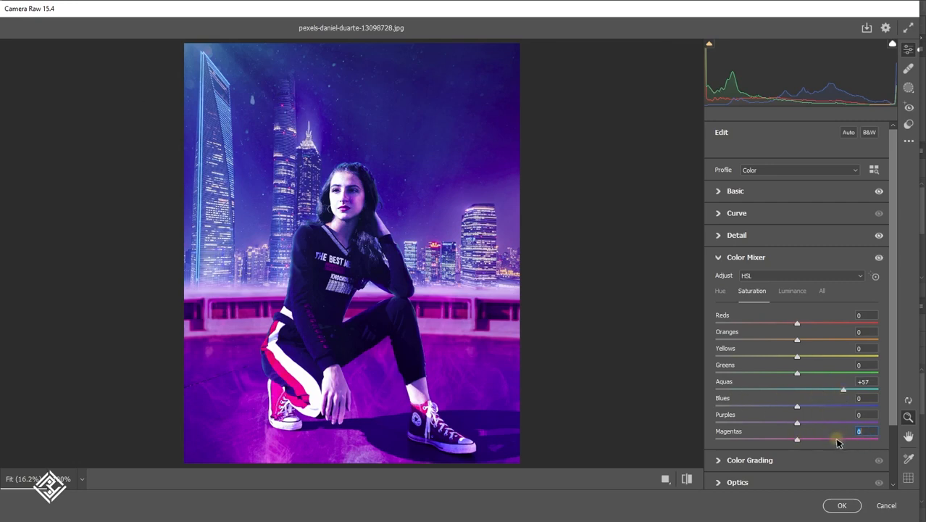
left_click(721, 292)
mouse_move(797, 405)
left_mouse_down()
mouse_move(777, 407)
mouse_move(797, 406)
left_mouse_up()
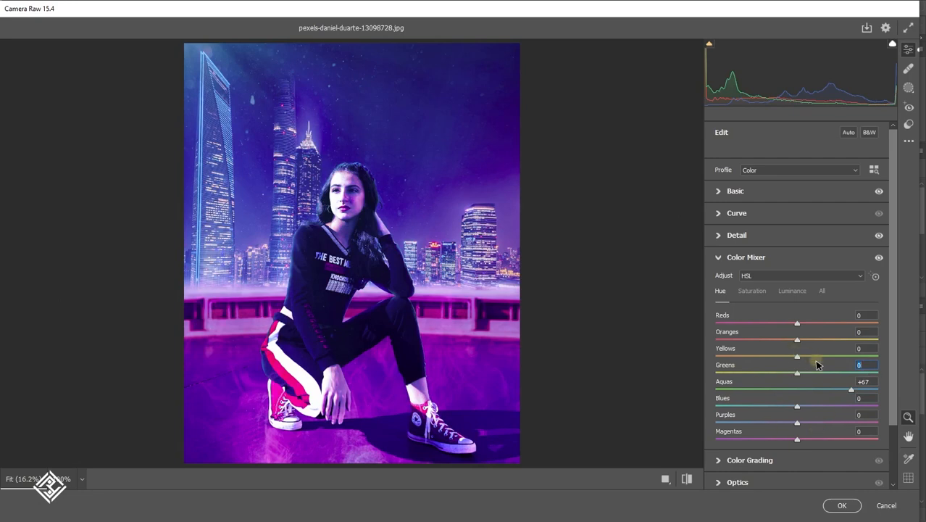
Step: Add vignetting of -14 and apply the Camera Raw grade to the stamped layer
scroll(723, 461, "down", 3)
left_click(720, 458)
mouse_move(796, 393)
left_mouse_down()
mouse_move(765, 393)
mouse_move(786, 393)
left_mouse_up()
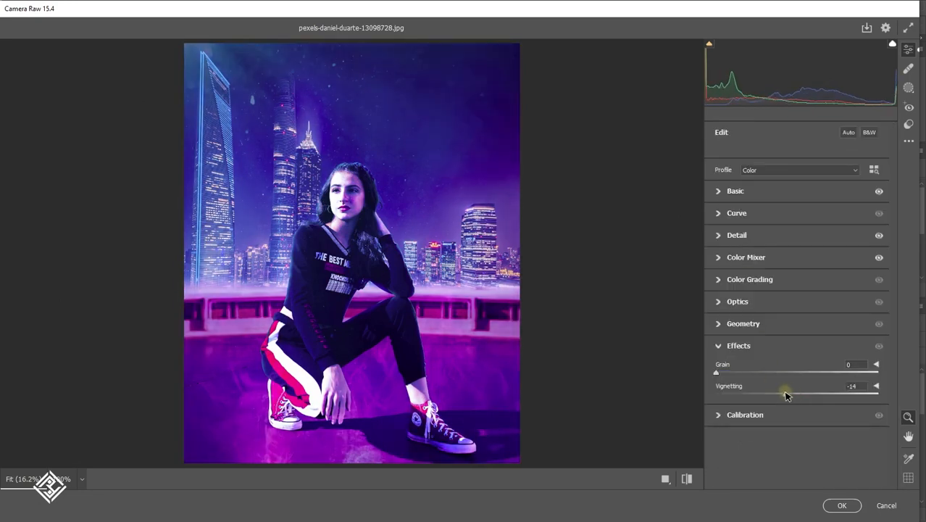
left_click(842, 505)
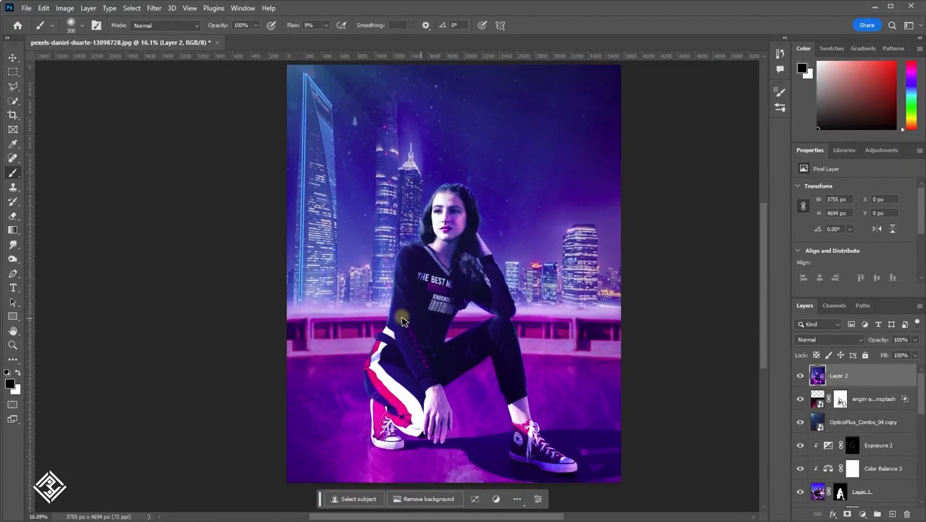
Step: Start a Field Blur on the stamped layer, placing one pin on the woman's face and an 11 px pin in the sky beside the tallest tower
left_click(154, 8)
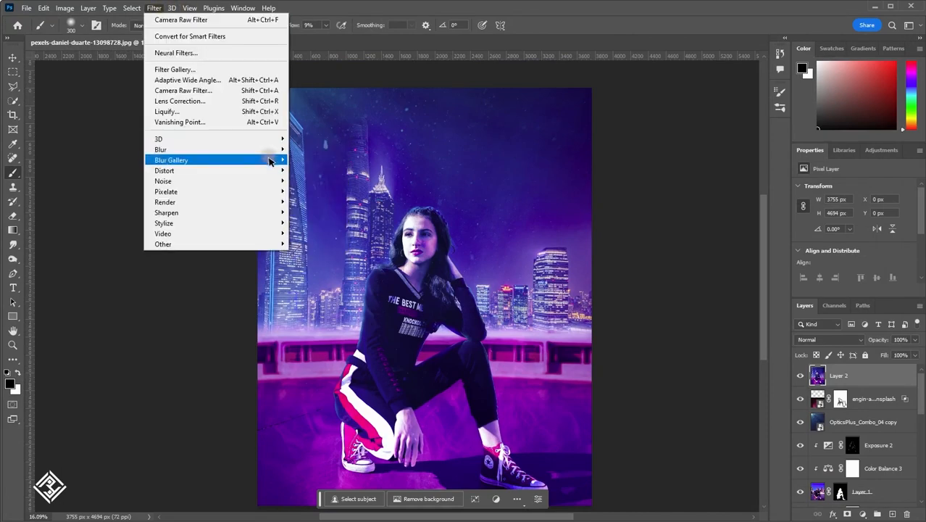
mouse_move(271, 159)
left_click(376, 157)
left_click_drag(440, 285, 428, 245)
left_click(332, 124)
mouse_move(333, 135)
left_mouse_down()
mouse_move(359, 129)
mouse_move(331, 118)
left_mouse_up()
left_click(891, 54)
Step: Add blur pins in the empty sky, on the distant skyline, at the tall tower's base with 8 px, and on the central towers with 4 px
left_click(536, 117)
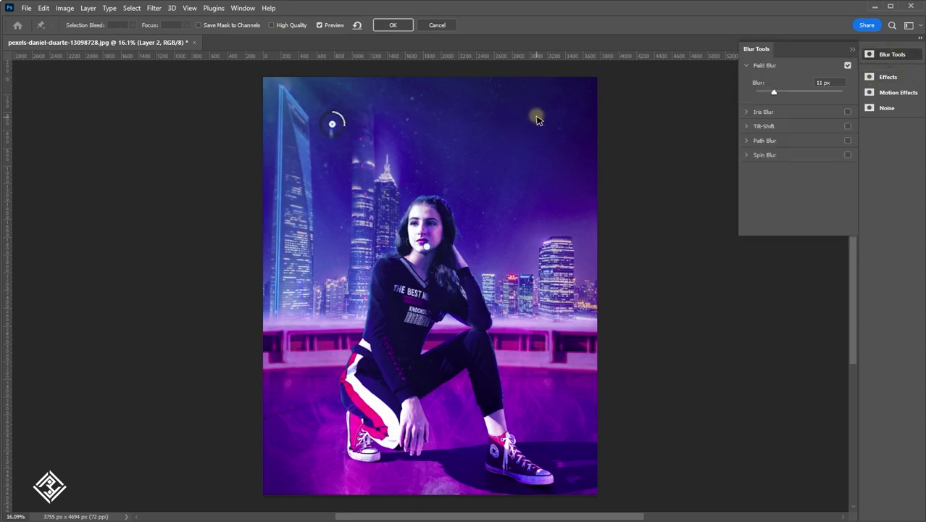
left_click(537, 313)
left_click(294, 304)
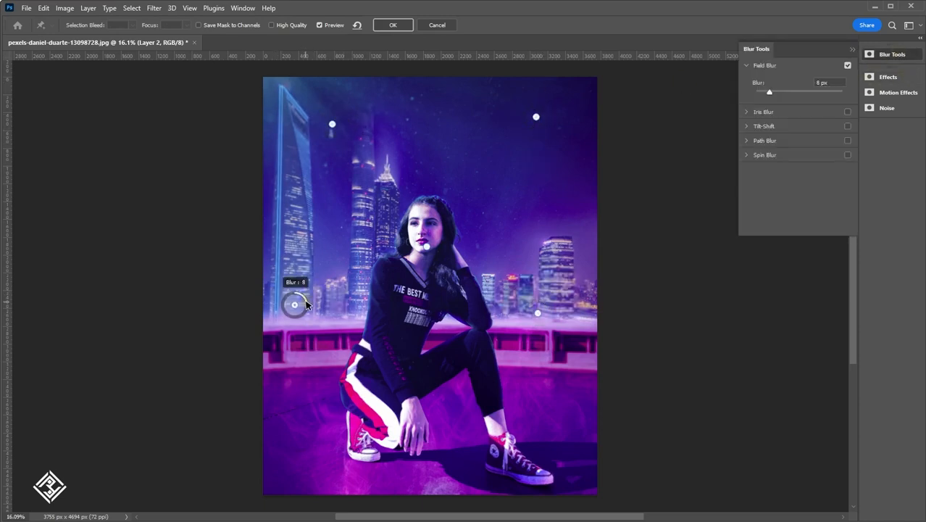
left_click(367, 219)
left_click_drag(375, 229, 362, 216)
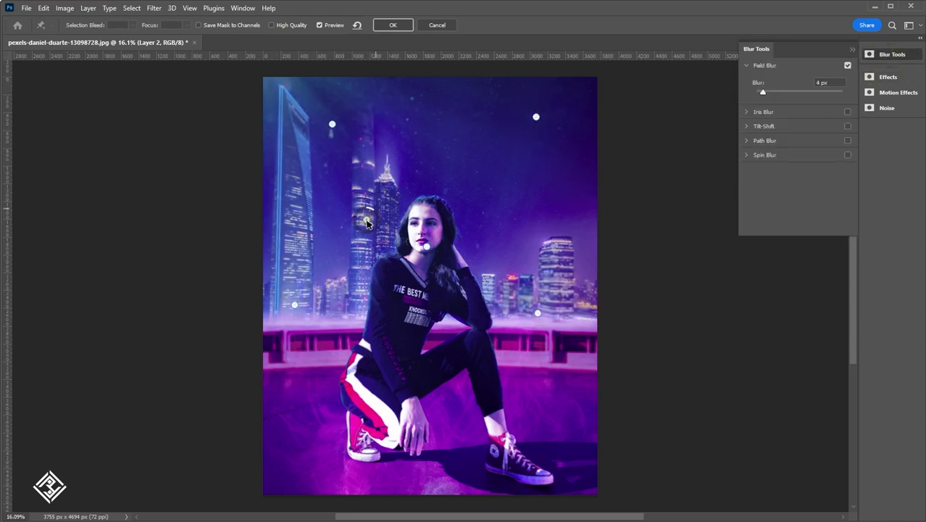
Step: Add blur pins on both sides of the rooftop, move them up to the red railing, and set the one beyond her raised knee to 16 px
left_click(544, 397)
left_click_drag(553, 406, 577, 389)
left_click(289, 375)
mouse_move(297, 384)
left_mouse_down()
mouse_move(297, 366)
mouse_move(289, 368)
left_mouse_up()
left_click_drag(578, 389, 579, 370)
left_click_drag(580, 382, 591, 376)
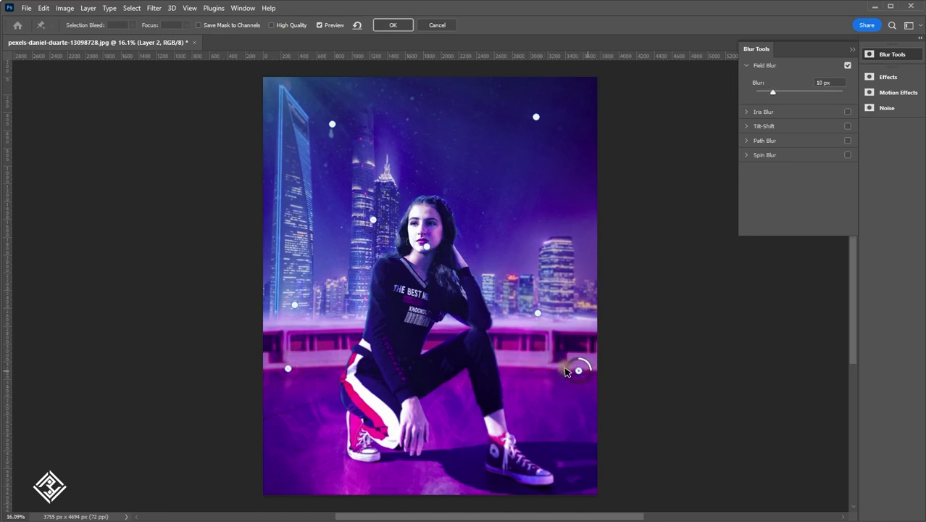
left_click(289, 369)
left_click_drag(297, 378, 286, 361)
left_click_drag(579, 370, 580, 359)
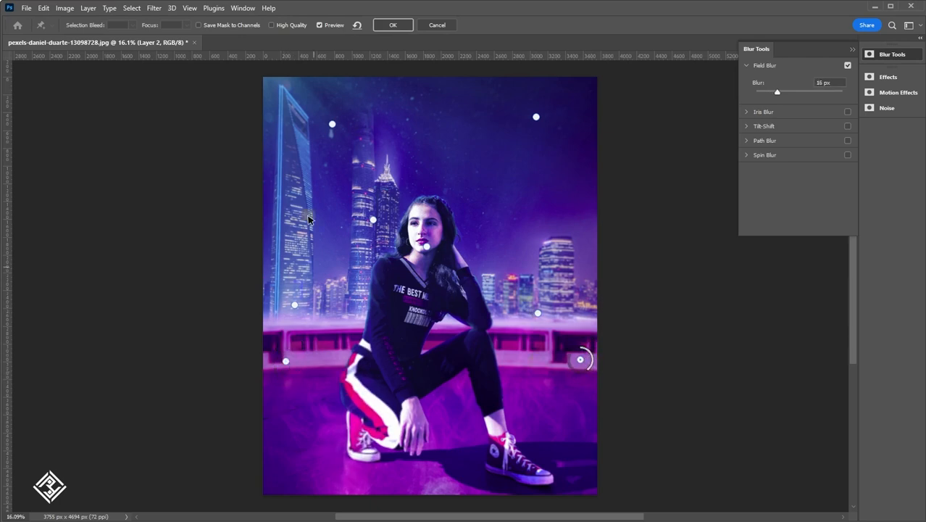
Step: Set the tall tower's base blur to 13 px, and move the neighbouring sky pin onto its top and the distant skyline pin onto the round building
left_click(295, 305)
left_click_drag(537, 313, 542, 304)
left_click(295, 305)
left_click_drag(307, 305, 306, 311)
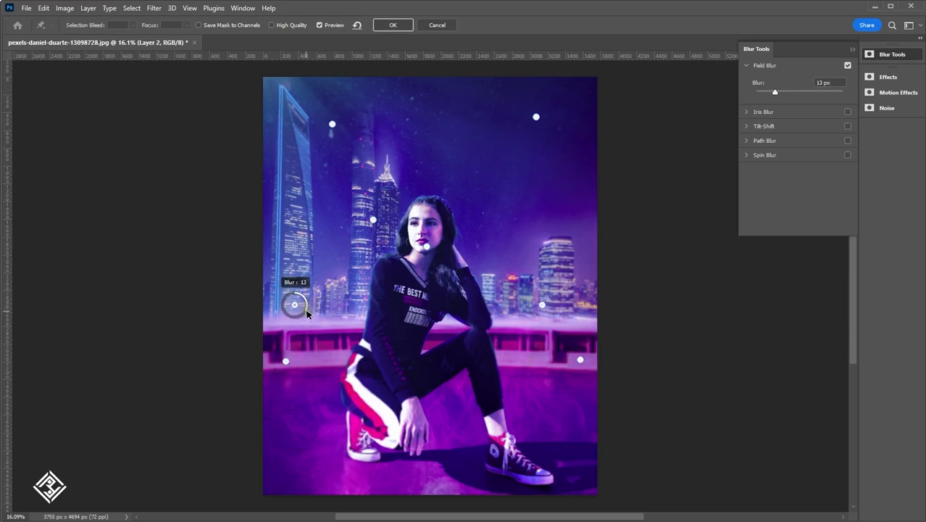
left_click_drag(331, 124, 303, 146)
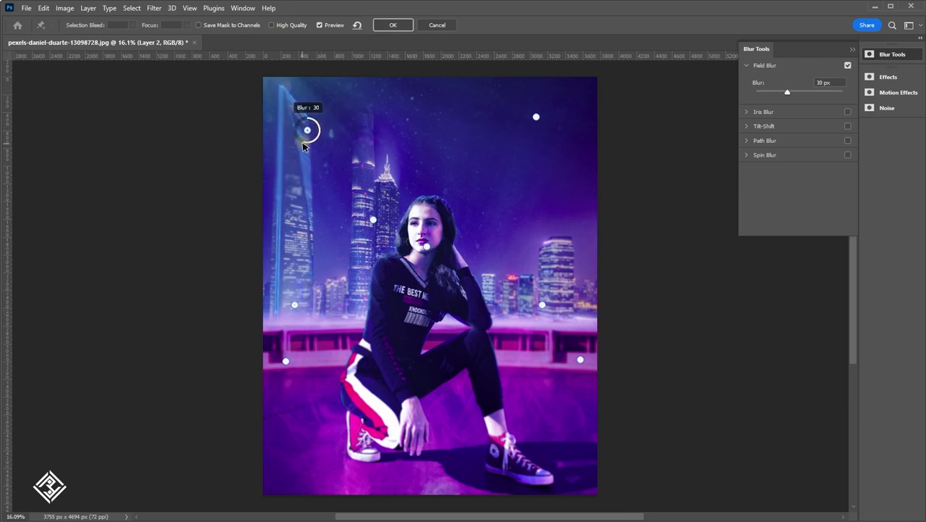
left_click(560, 270)
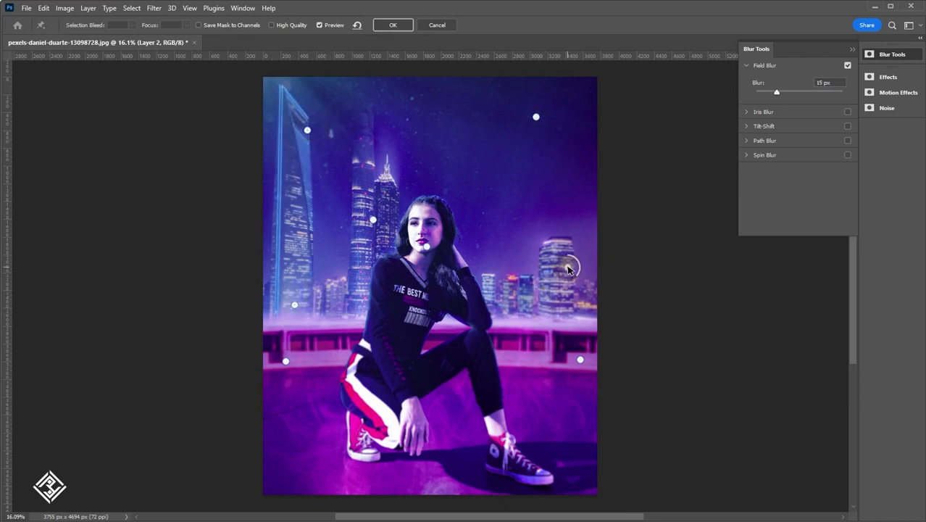
Step: Add a 0 px blur pin on the woman's lowered hand and a pin of about 5 px in the sky above her head
left_click(412, 408)
left_click_drag(424, 408, 410, 395)
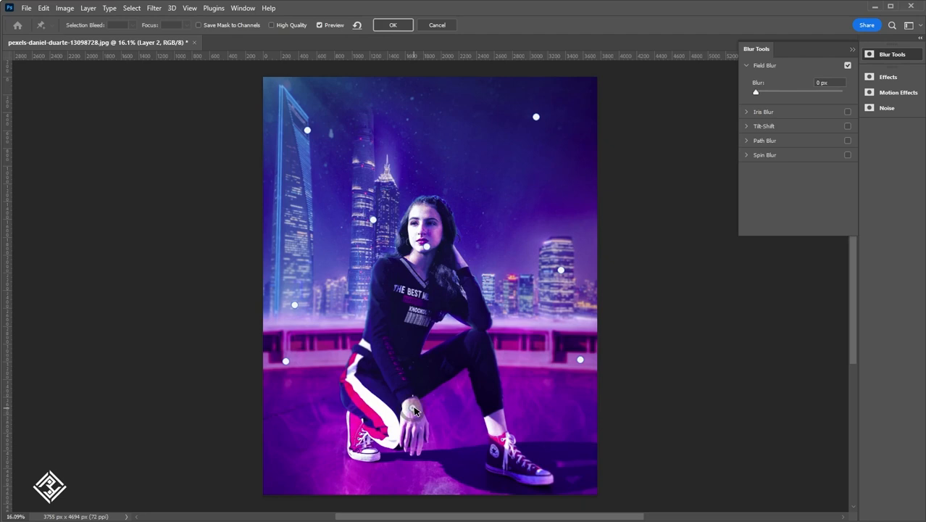
left_click(443, 170)
left_click_drag(450, 163, 447, 174)
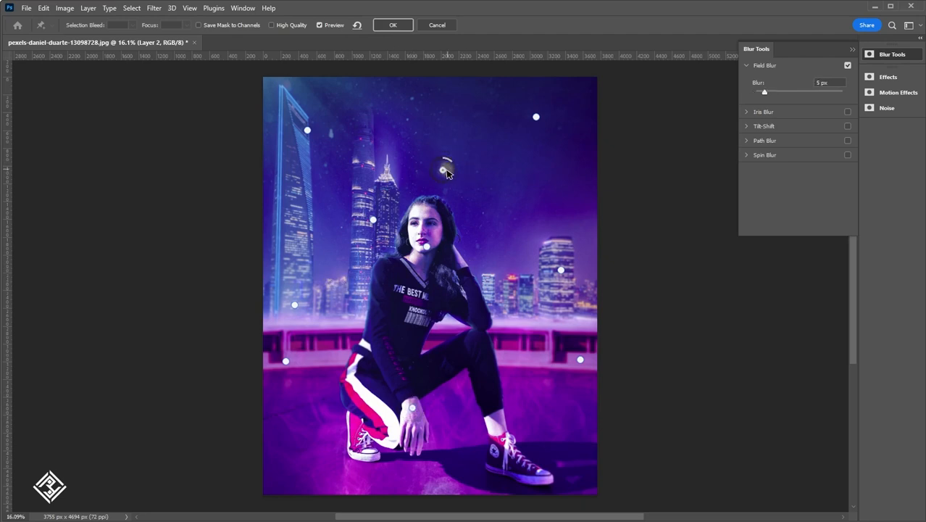
Step: Reposition the central towers' blur pin onto the taller of the two towers and apply the Field Blur
scroll(419, 348, "down", 1)
left_click(381, 241)
left_click_drag(389, 231, 367, 250)
left_click_drag(370, 237, 404, 244)
left_click(392, 24)
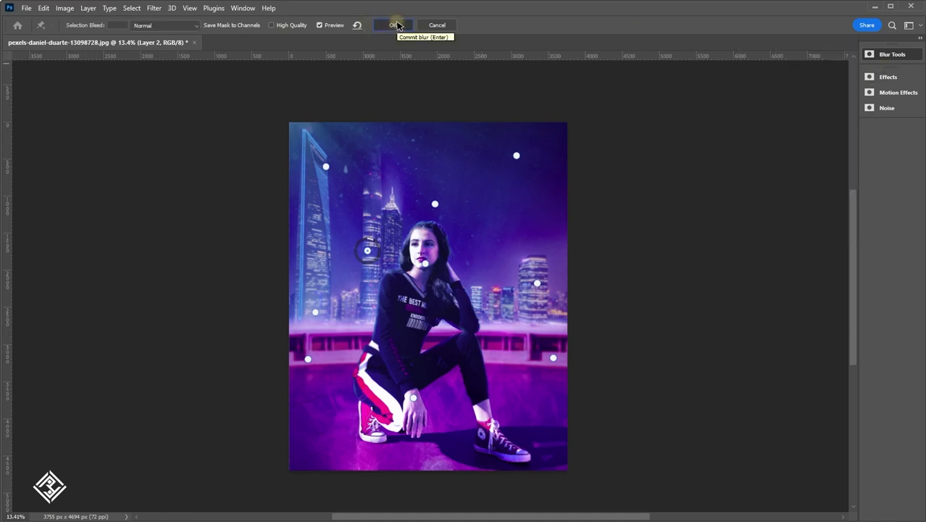
left_click_drag(384, 241, 381, 231)
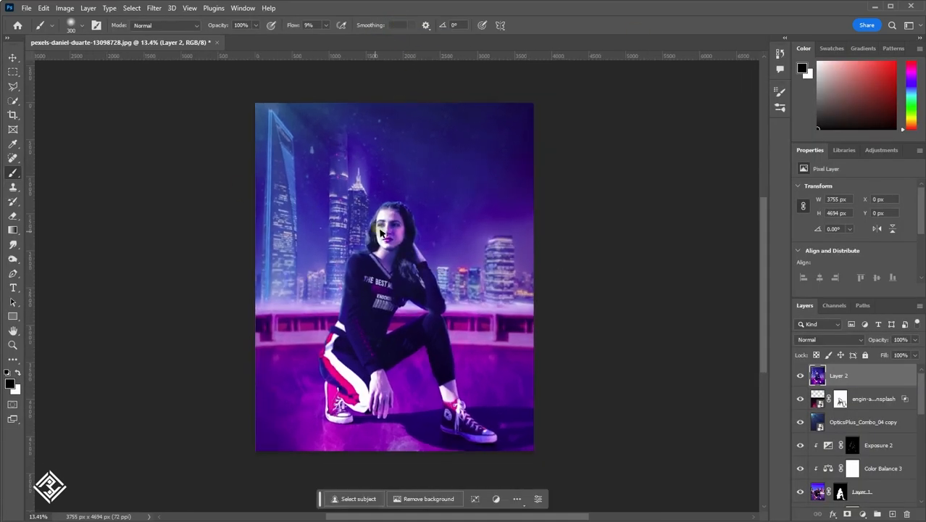